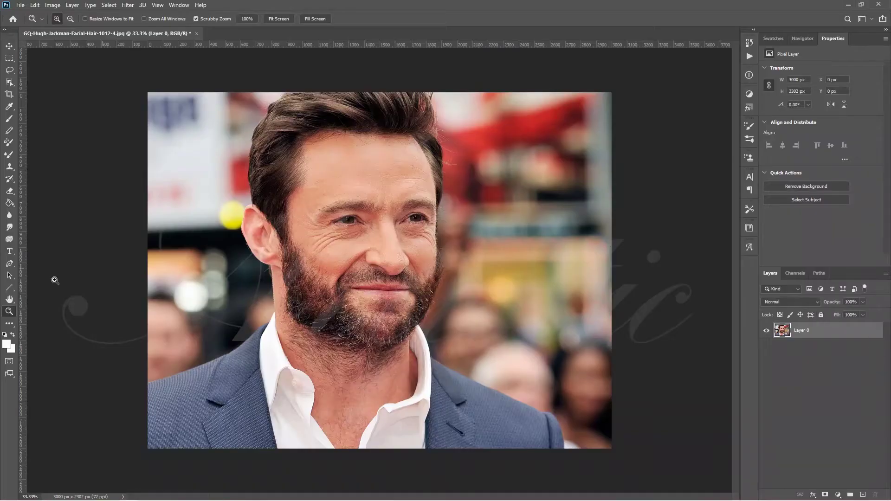
Zoom in on the jacket shoulder and start a Pen path along its edge
left_click_drag(135, 390, 180, 390)
key("p")
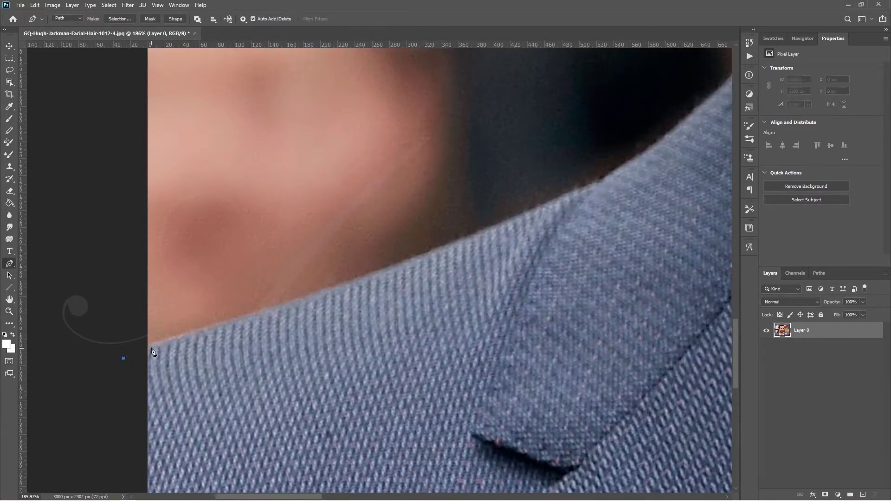
left_click(123, 358)
left_click(150, 346)
left_click_drag(314, 496, 378, 496)
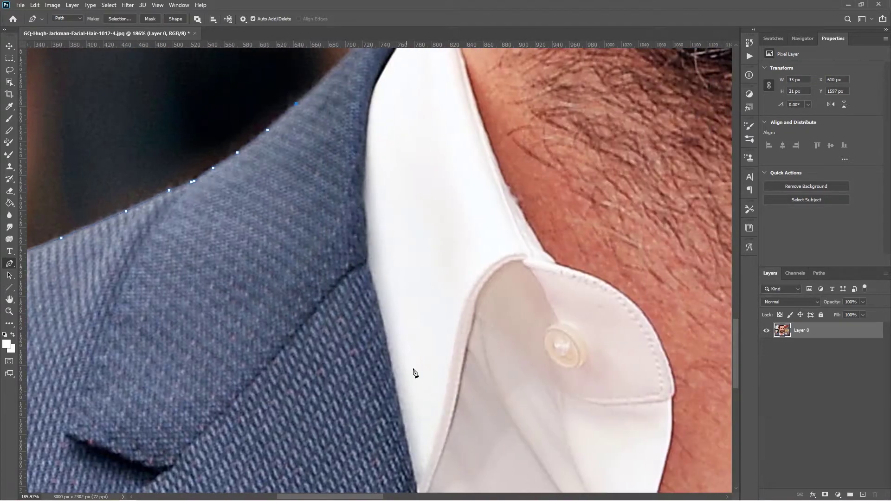
scroll(567, 339, "up", 5)
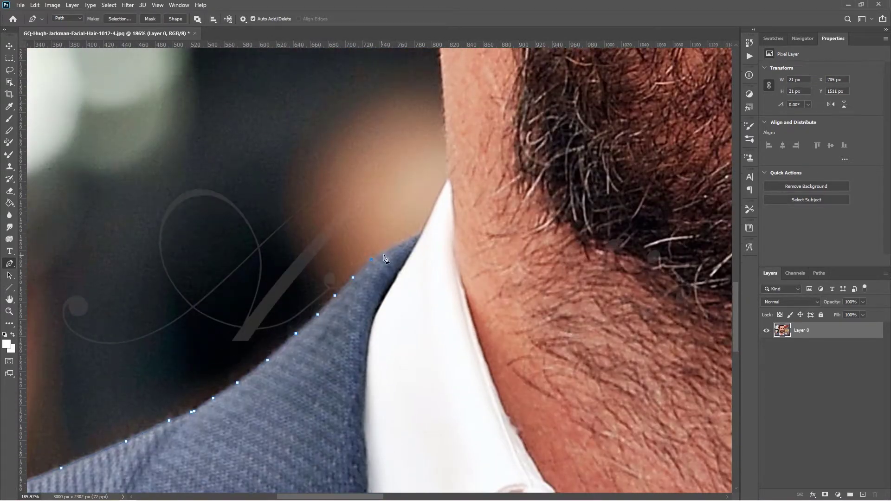
Continue the path up the side of the neck and along the hair above the ear
left_click(444, 110)
scroll(444, 111, "up", 5)
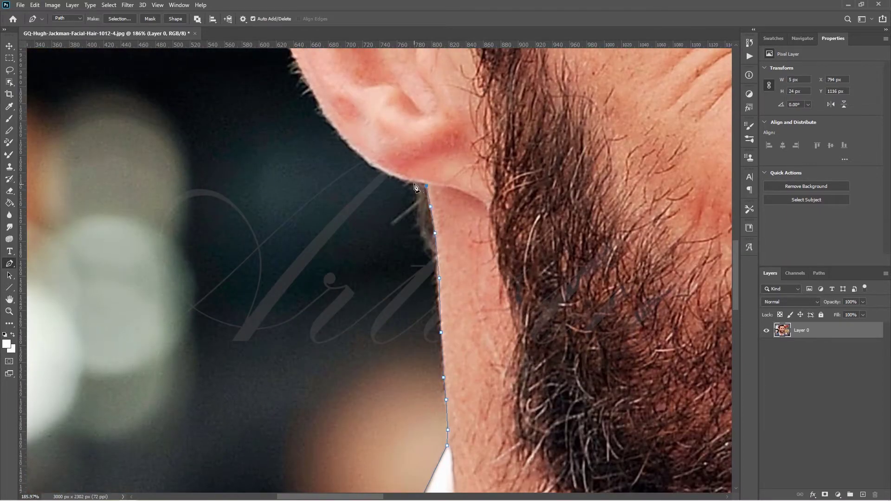
scroll(434, 195, "up", 4)
scroll(435, 197, "up", 1)
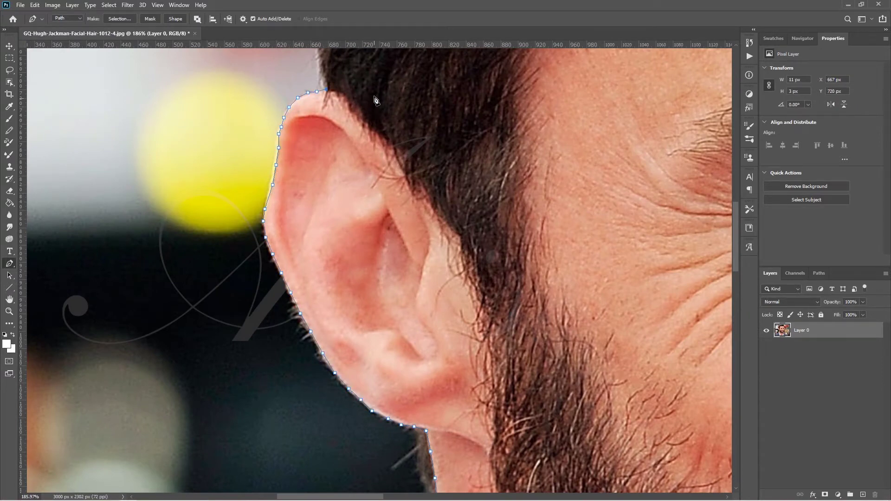
scroll(376, 100, "up", 4)
scroll(335, 376, "up", 2)
left_click(320, 367)
left_click(315, 352)
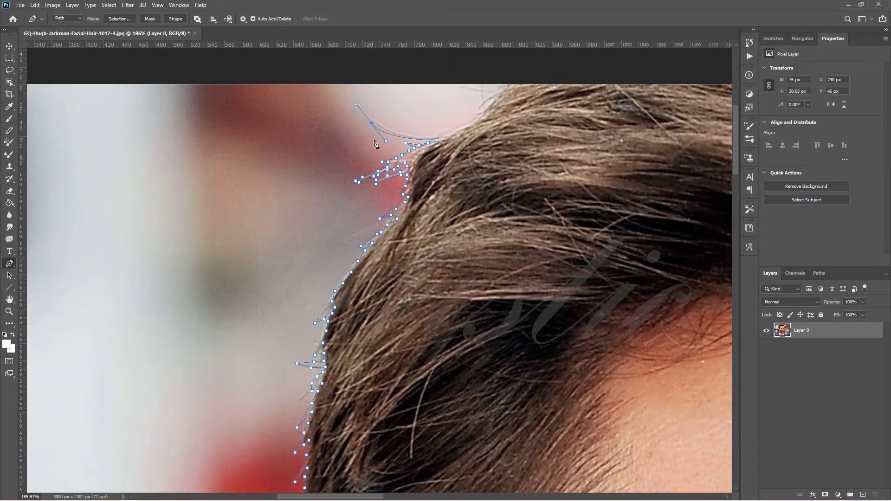
Trace the path across the top of the hair and down its right edge
left_click(450, 132)
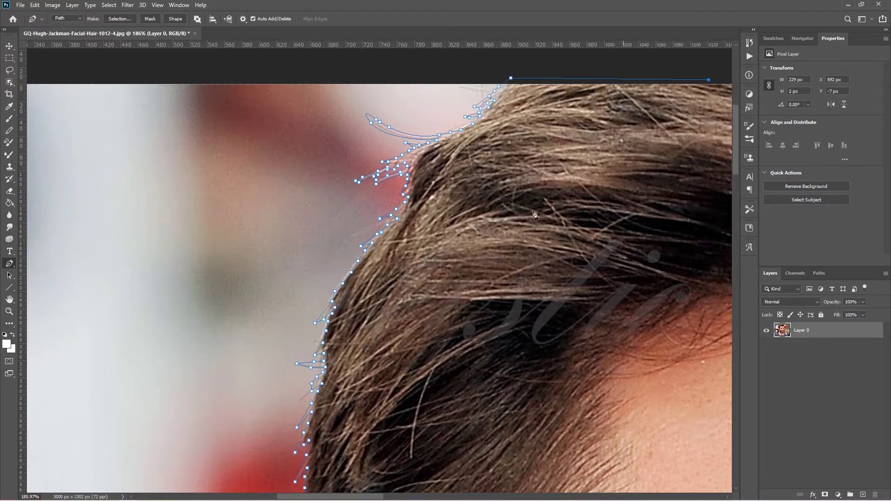
scroll(357, 153, "right", 10)
left_click(256, 81)
left_click(252, 105)
left_click(250, 117)
left_click(248, 129)
left_click(248, 139)
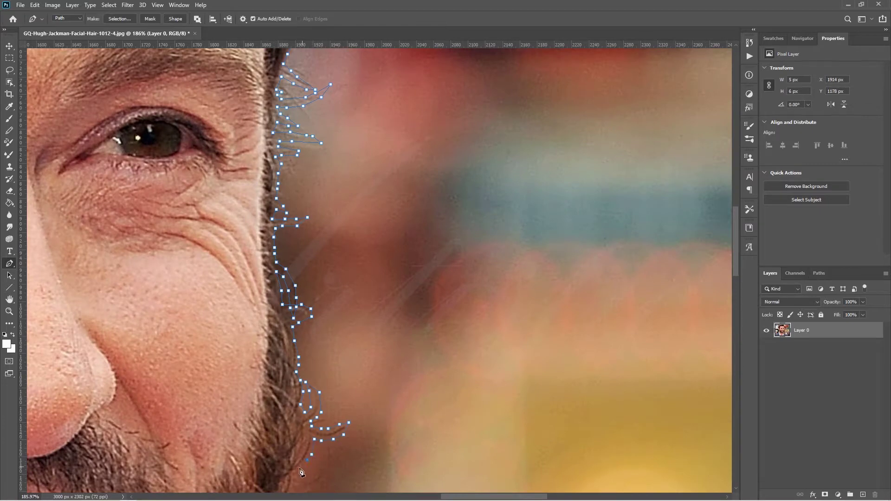
Carry the path down the side of the beard and along the jawline
left_click(332, 448)
scroll(465, 446, "down", 5)
scroll(465, 446, "down", 5)
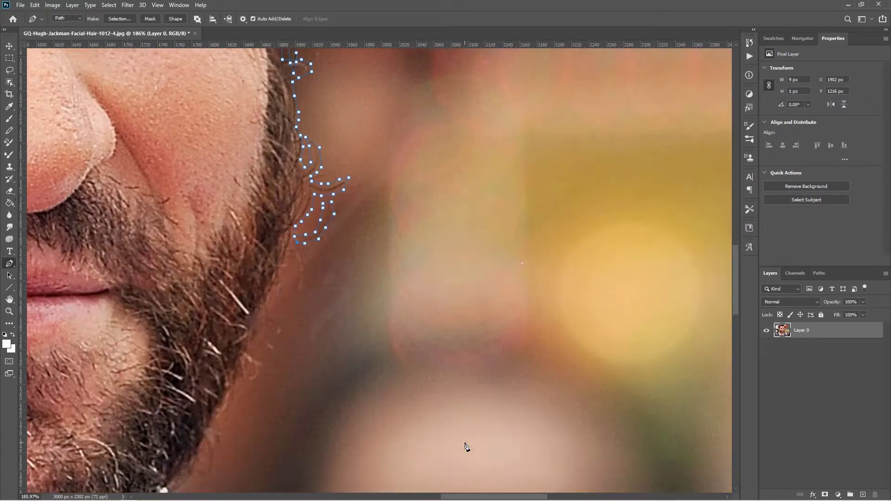
scroll(466, 447, "down", 5)
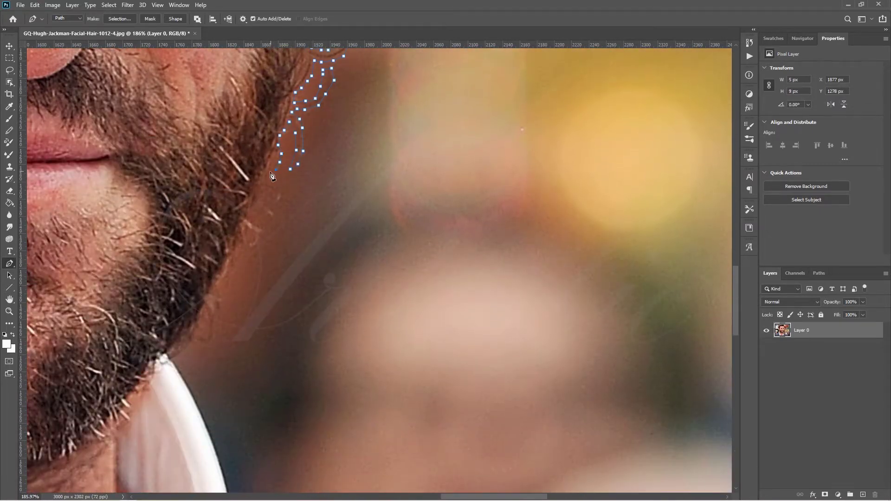
left_click(251, 246)
left_click(239, 253)
left_click(225, 276)
left_click(218, 299)
left_click(214, 325)
left_click(206, 334)
Trace the path down the white collar edge
left_click(181, 371)
left_click(191, 392)
left_click(204, 421)
left_click(217, 459)
left_click(223, 479)
scroll(236, 466, "down", 2)
scroll(237, 465, "down", 10)
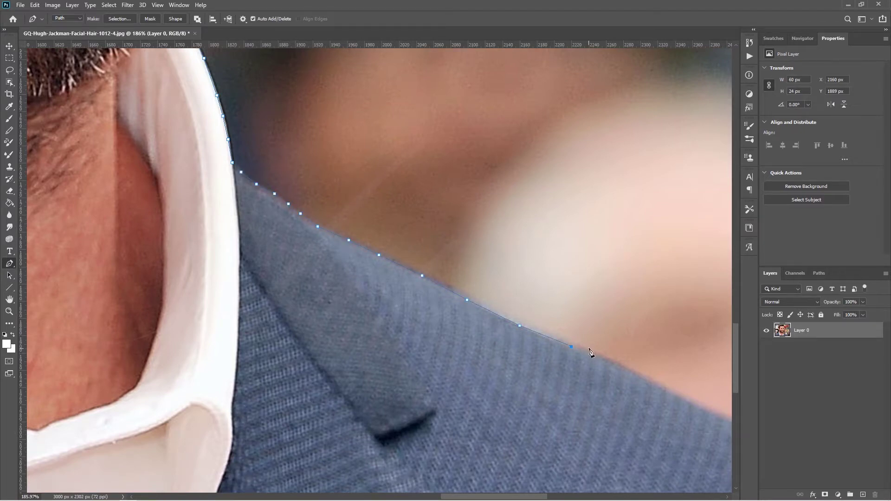
Extend the path along the right jacket shoulder, removing a curve handle so it runs straight
left_click(709, 413)
scroll(709, 420, "down", 5)
scroll(709, 419, "down", 2)
scroll(381, 203, "right", 10)
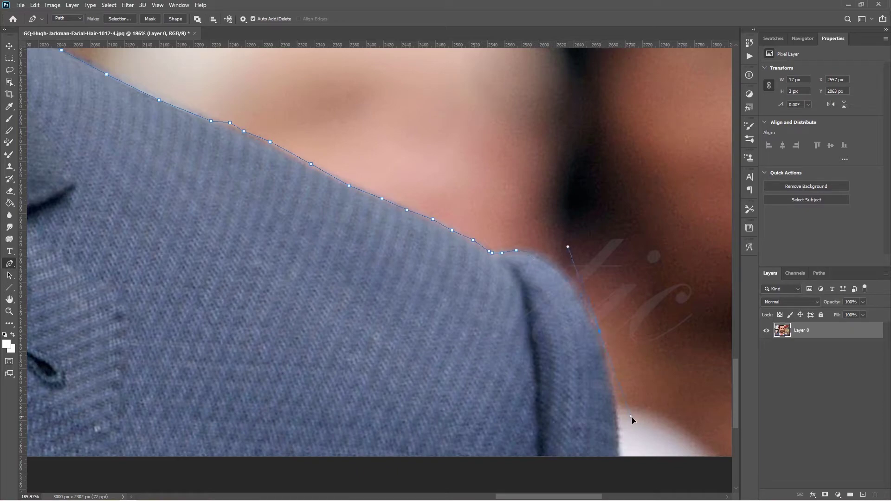
scroll(622, 467, "down", 5)
left_click_drag(620, 317, 615, 382)
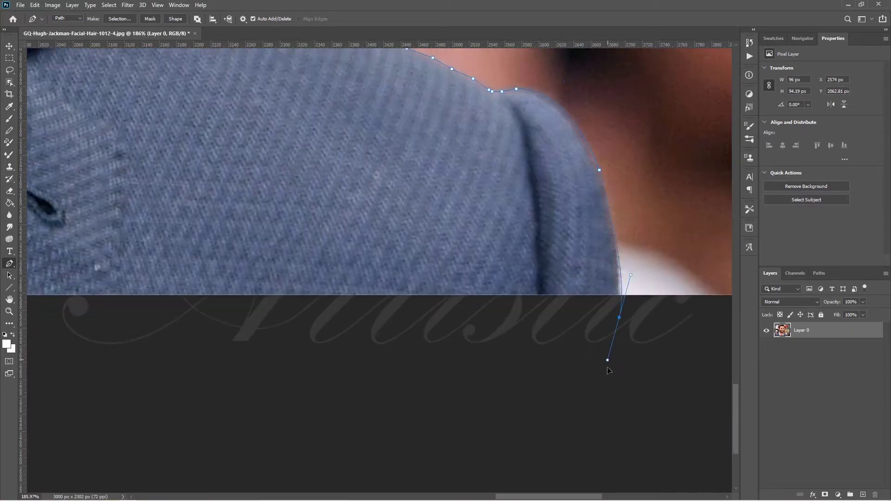
left_click(619, 317, "alt")
Close the path at its starting anchor and load it as a selection
scroll(623, 323, "left", 15)
scroll(238, 458, "left", 5)
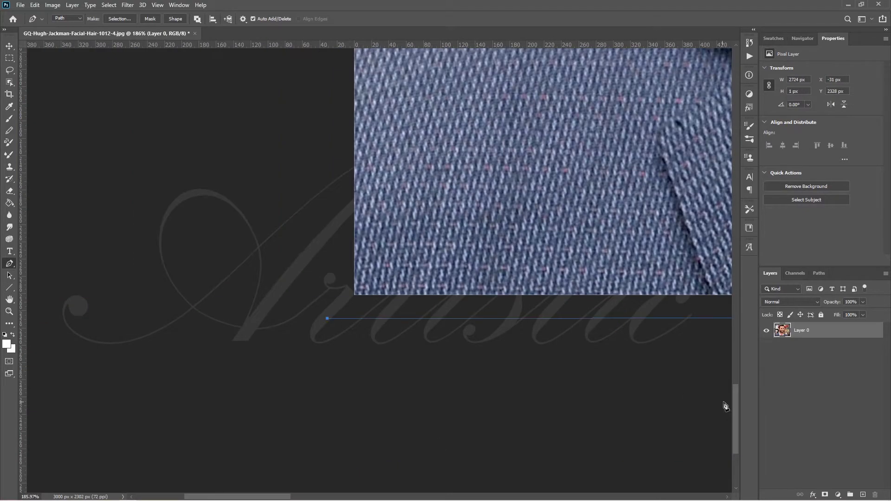
scroll(331, 281, "up", 5)
left_click(330, 278)
key("ctrl+0")
key("ctrl+Return")
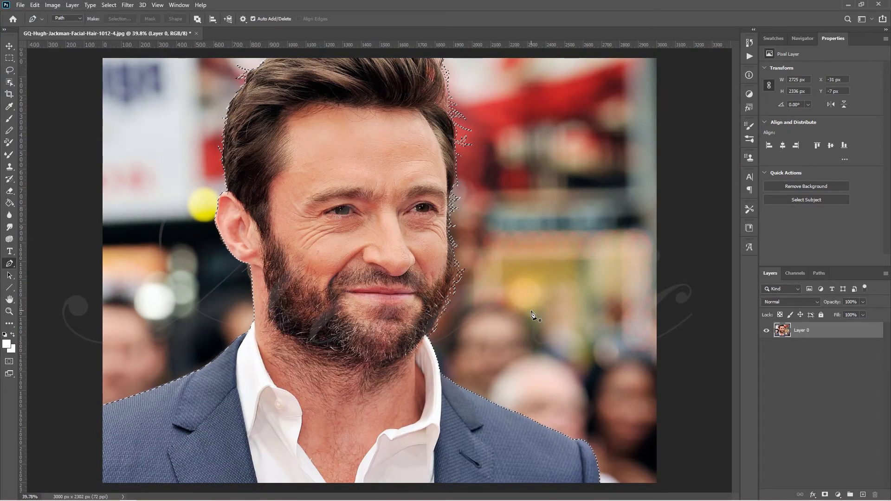
Copy the man onto his own layer and create a new 1920×1080 document
key("ctrl+j")
left_click(20, 5)
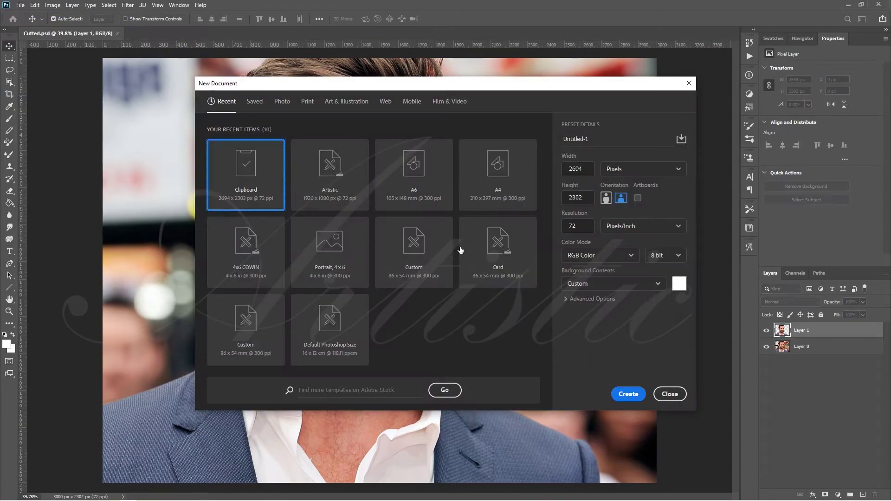
left_click(330, 174)
left_click(629, 392)
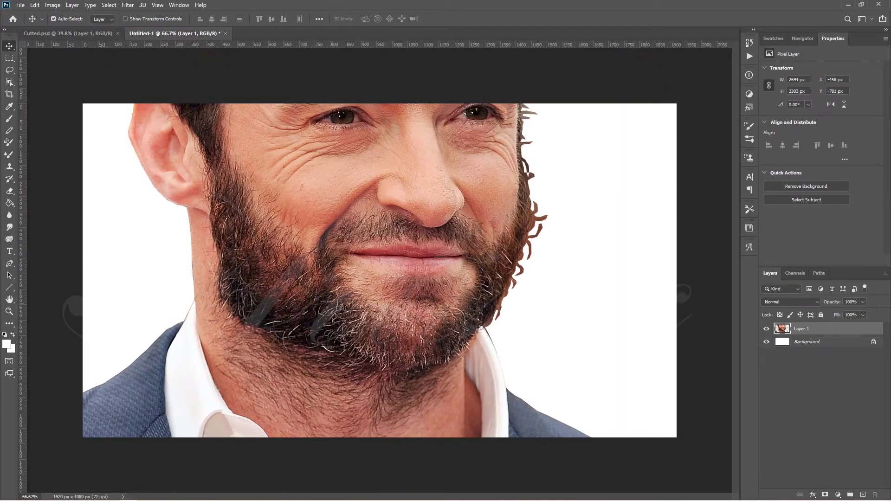
type("59")
Scale the pasted man to about 44% and move him to the canvas bottom
left_click(160, 20)
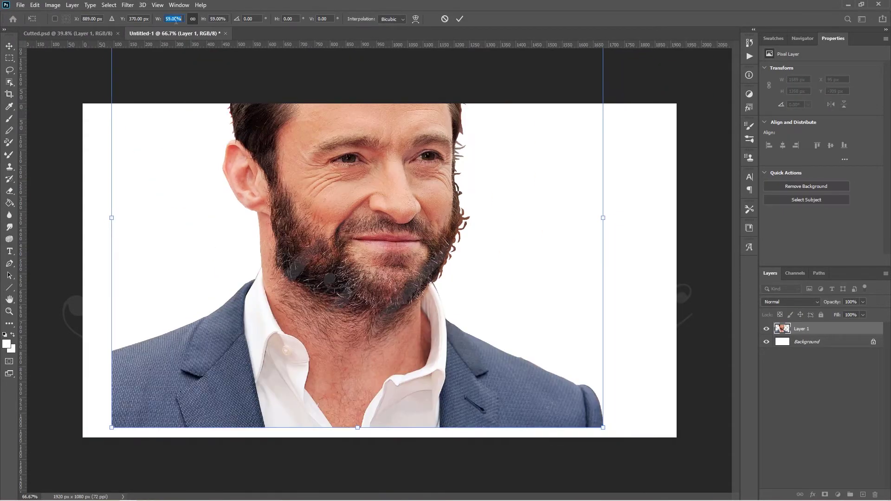
left_click_drag(112, 218, 197, 218)
left_click_drag(343, 239, 341, 259)
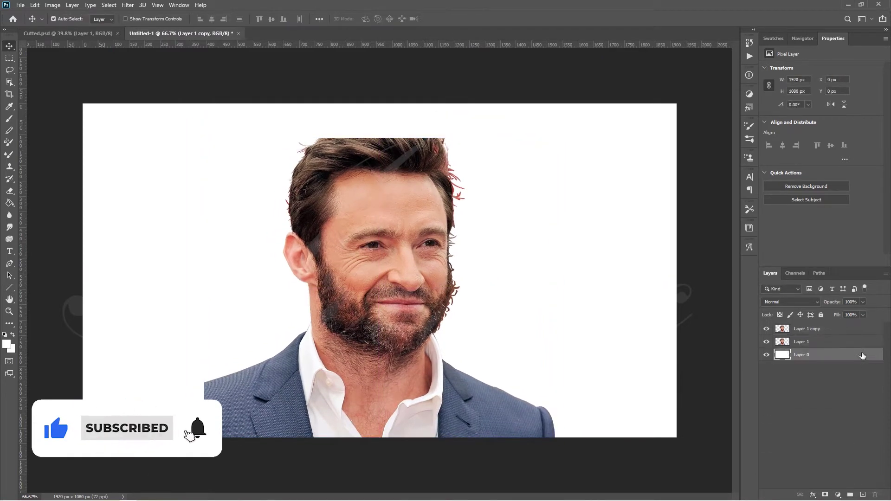
Apply the Filter Gallery Cutout effect, then sharpen with Unsharp Mask
left_click(128, 5)
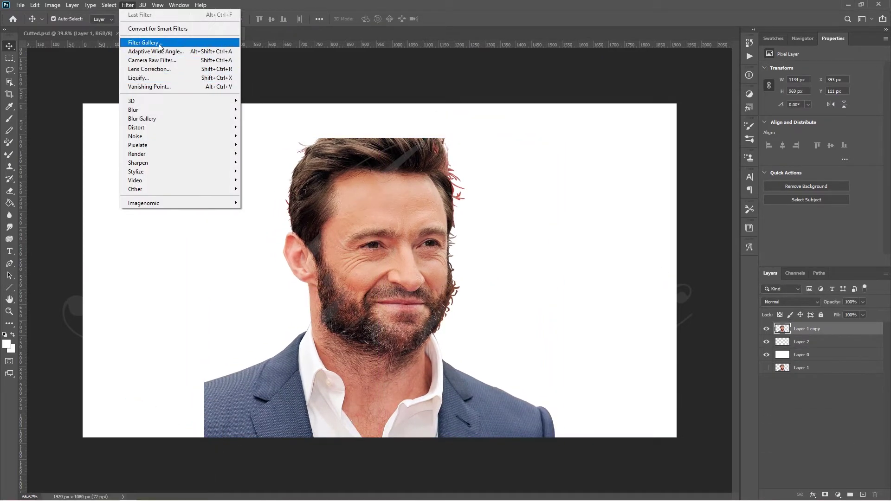
left_click(144, 42)
left_click(830, 43)
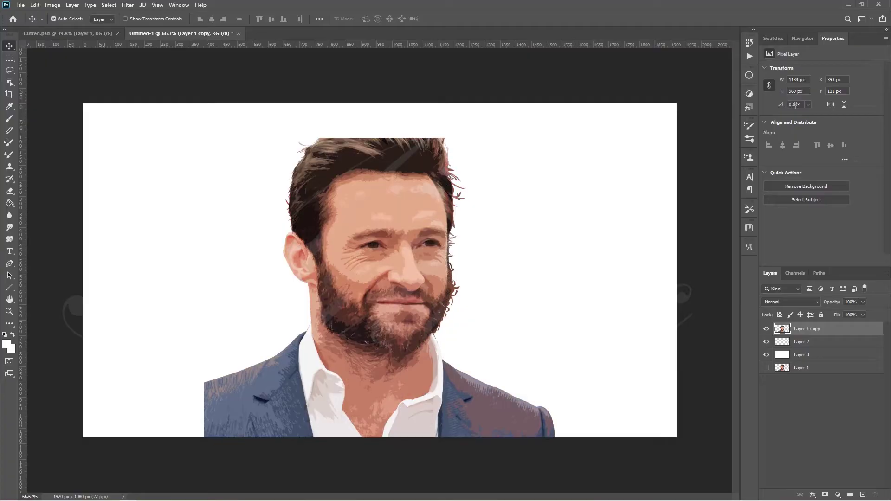
left_click(127, 5)
left_click(270, 208)
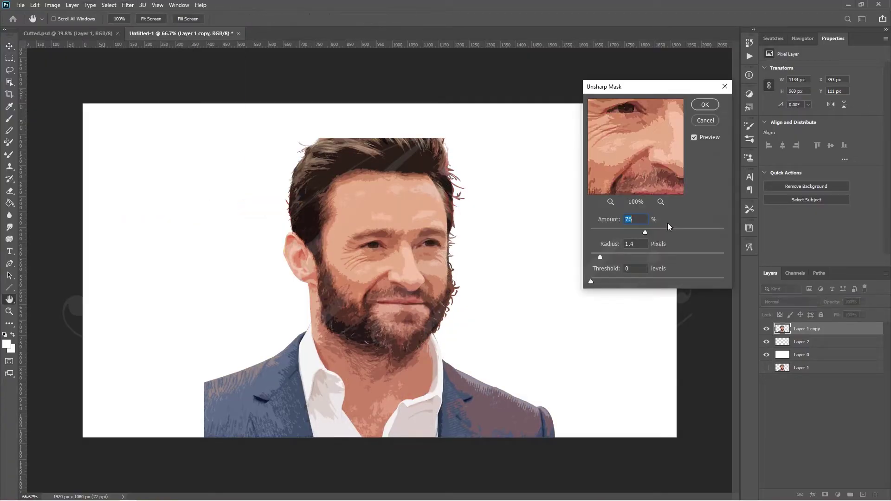
left_click(706, 105)
Add a Brightness/Contrast adjustment with brightness 18 and merge it into the portrait
left_click(749, 94)
left_click(669, 111)
left_click_drag(822, 95, 829, 95)
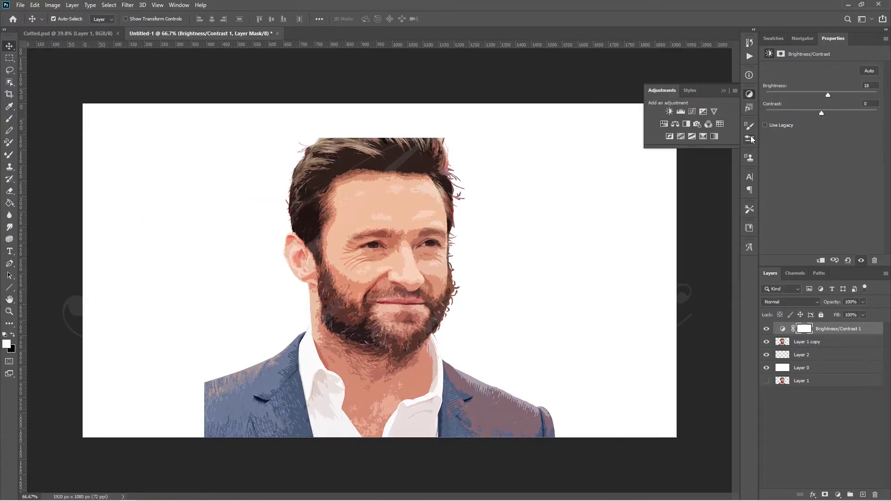
left_click(749, 93)
key("ctrl+e")
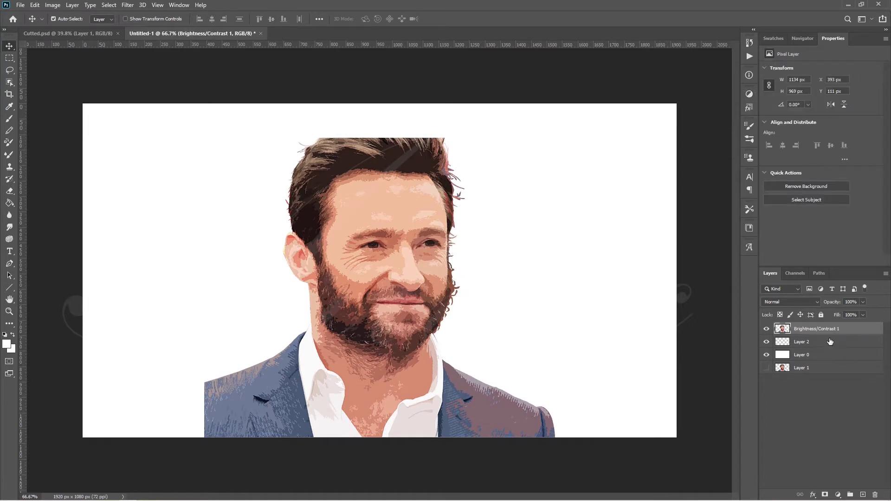
Add a Curves adjustment, merge it down, and duplicate the Image layer
left_click(749, 94)
left_click(692, 111)
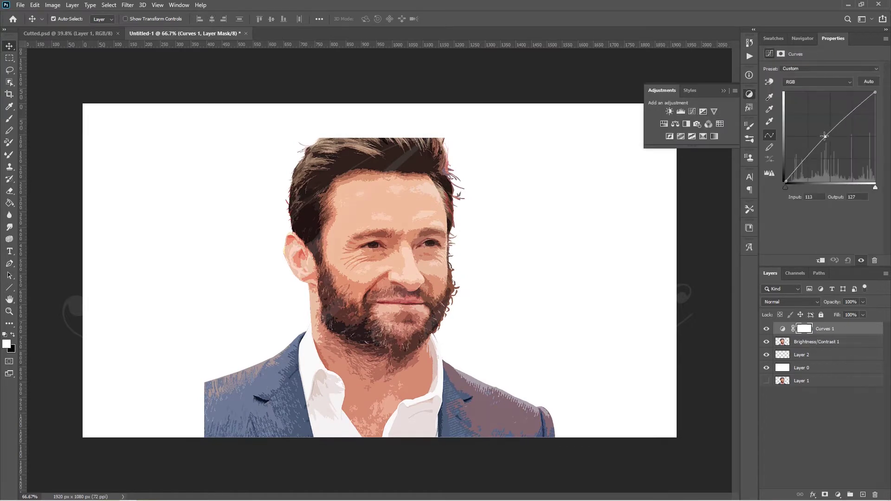
left_click_drag(829, 138, 806, 164)
left_click(750, 93)
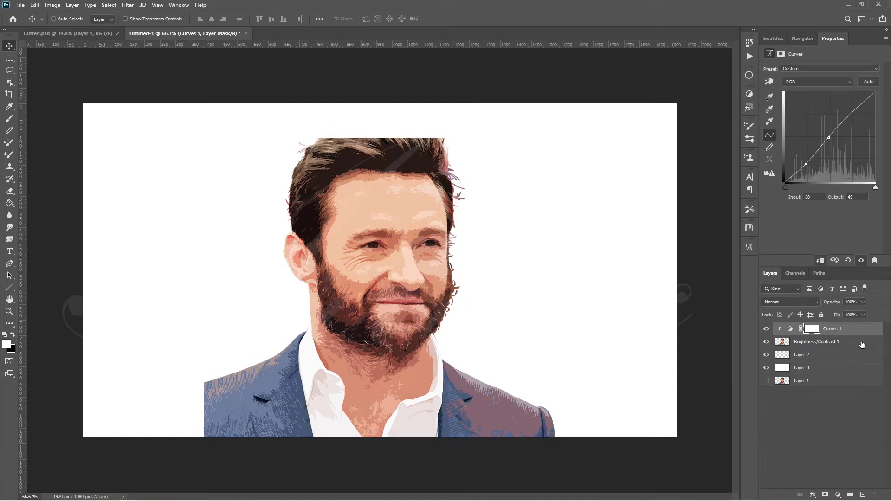
key("ctrl+e")
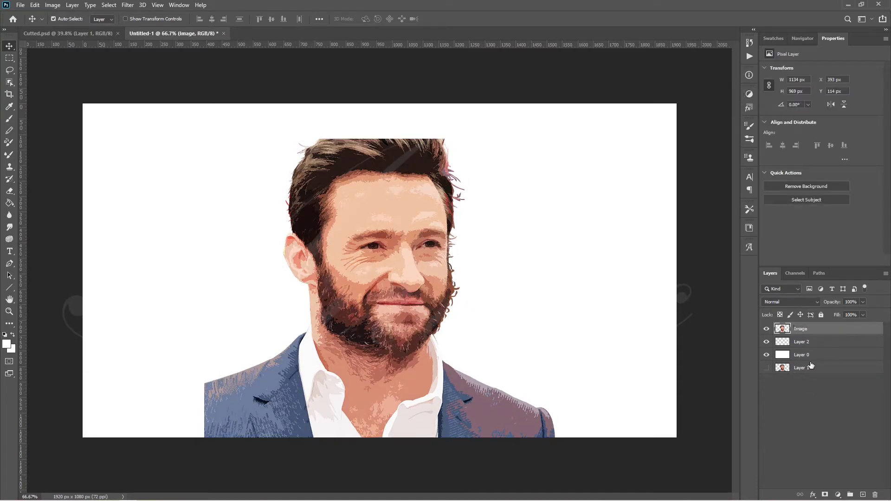
key("ctrl+j")
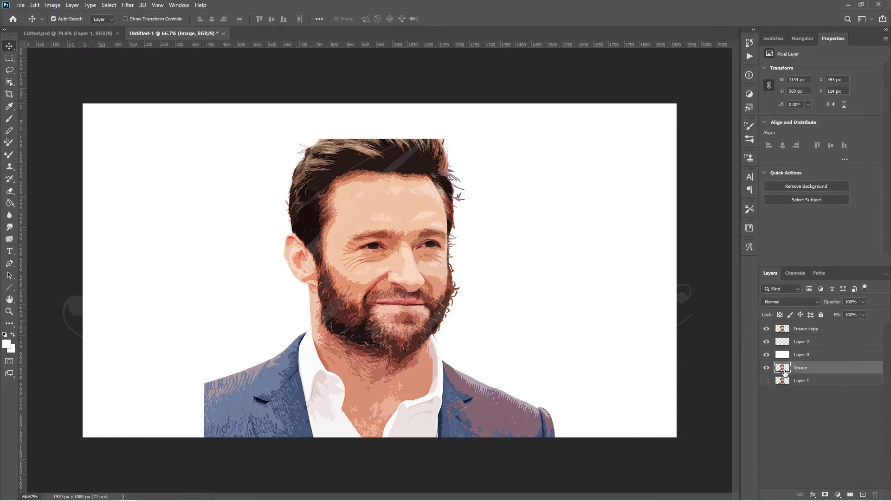
Fill Layer 2 with the yellow-green colour #cdc542 using the Paint Bucket
left_click(10, 228)
left_click(10, 312)
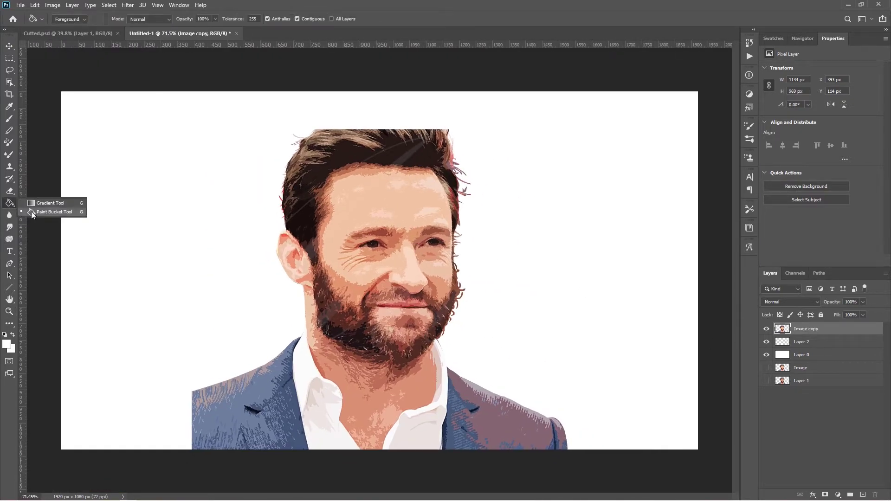
left_click(802, 342)
left_click(7, 344)
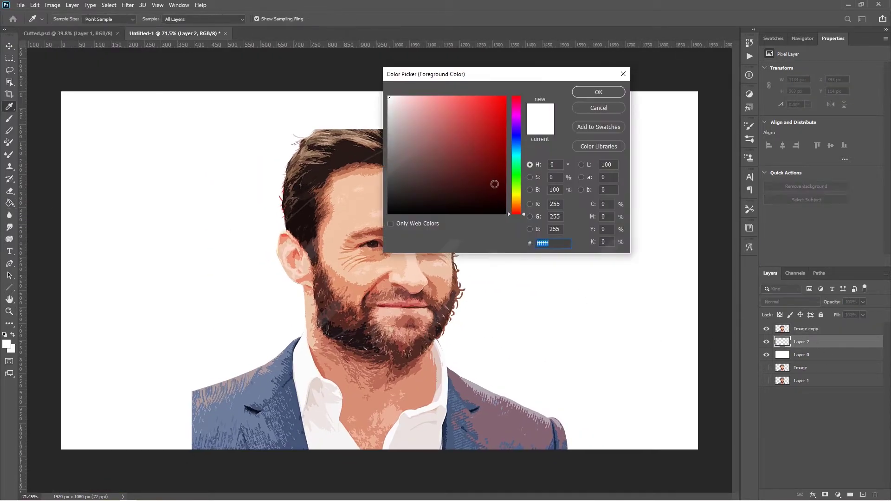
left_click(515, 194)
left_click(471, 109)
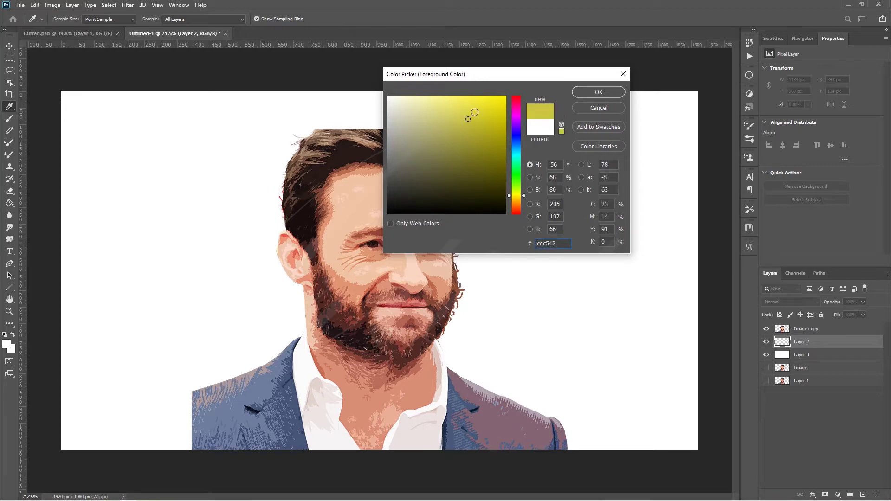
left_click(599, 92)
key("g")
left_click(561, 150)
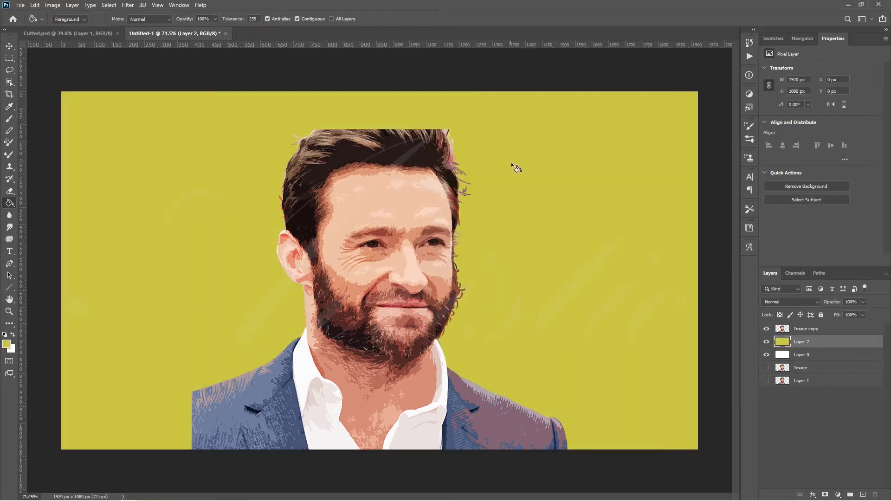
key("alt+bracketright")
Smudge the hairline and forehead smooth with a size-40 brush
left_click(9, 227)
scroll(414, 183, "up", 2)
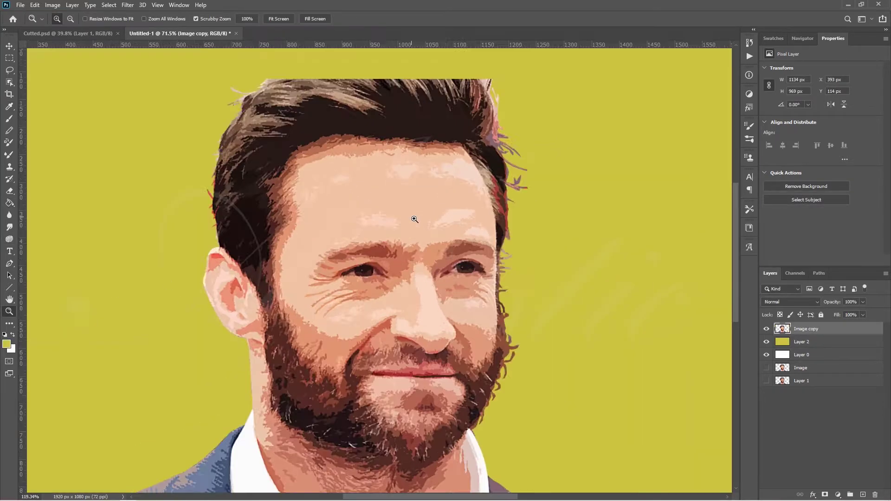
scroll(432, 229, "up", 3)
key("bracketright")
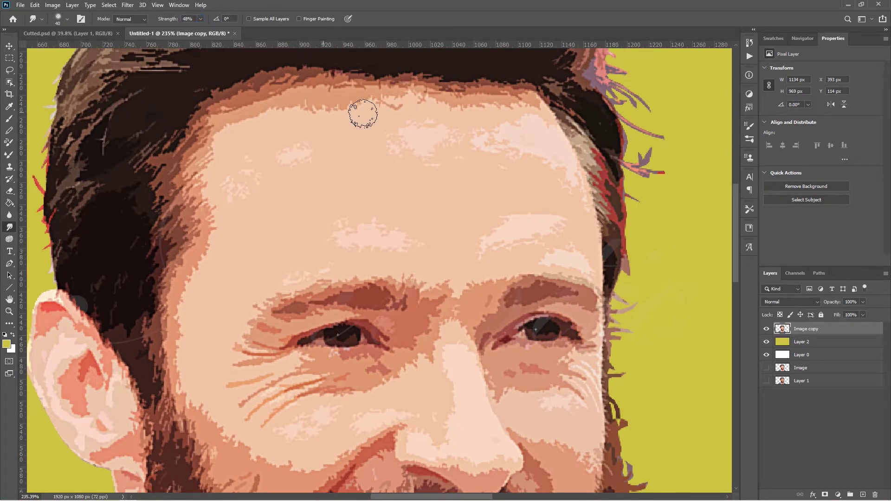
mouse_move(363, 114)
left_mouse_down()
mouse_move(198, 159)
mouse_move(207, 238)
left_mouse_up()
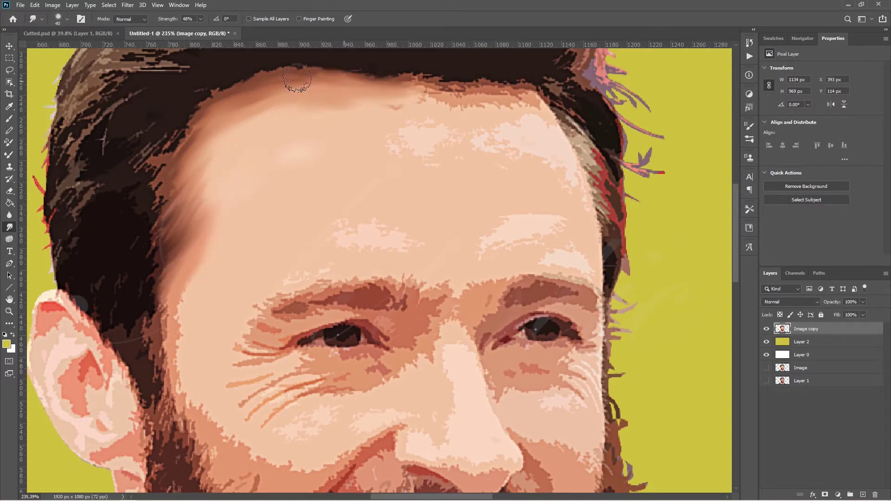
mouse_move(297, 78)
left_mouse_down()
mouse_move(521, 94)
mouse_move(508, 119)
mouse_move(452, 159)
mouse_move(446, 130)
mouse_move(587, 211)
mouse_move(571, 124)
mouse_move(593, 223)
left_mouse_up()
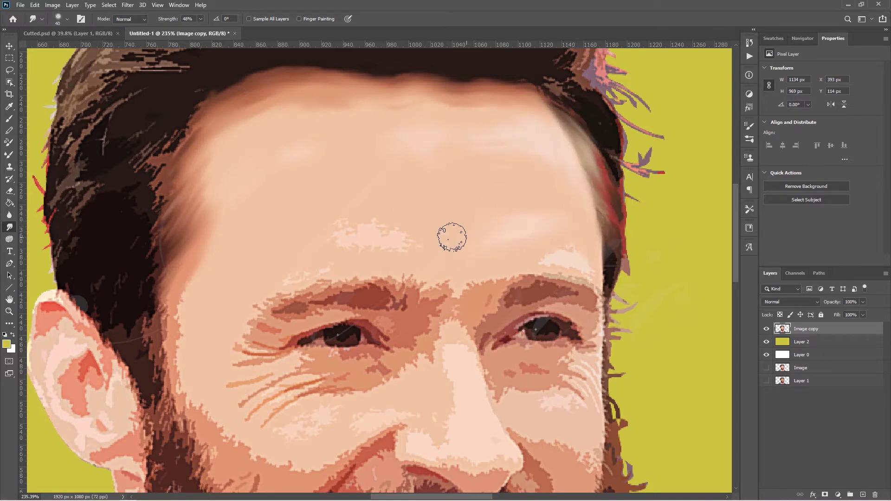
mouse_move(452, 237)
left_mouse_down()
mouse_move(420, 245)
mouse_move(543, 257)
mouse_move(483, 251)
mouse_move(489, 258)
left_mouse_up()
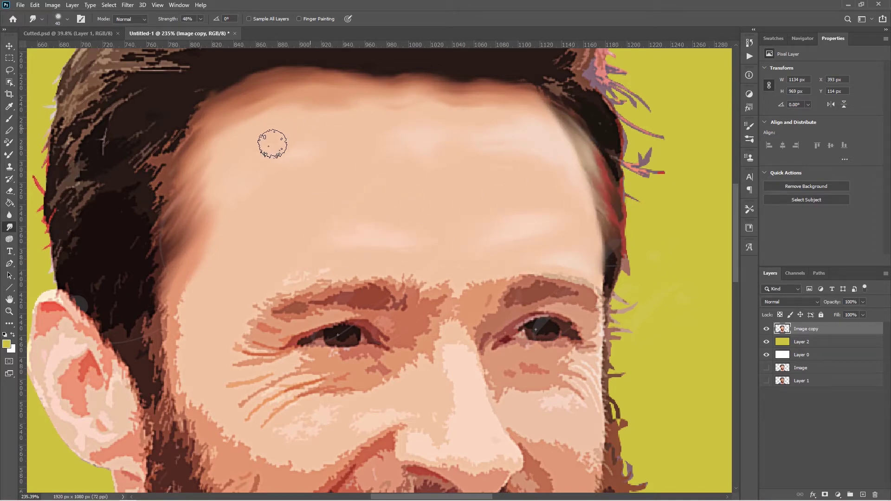
scroll(553, 239, "down", 5)
mouse_move(199, 149)
left_mouse_down()
mouse_move(163, 232)
mouse_move(232, 348)
mouse_move(259, 360)
mouse_move(267, 385)
left_mouse_up()
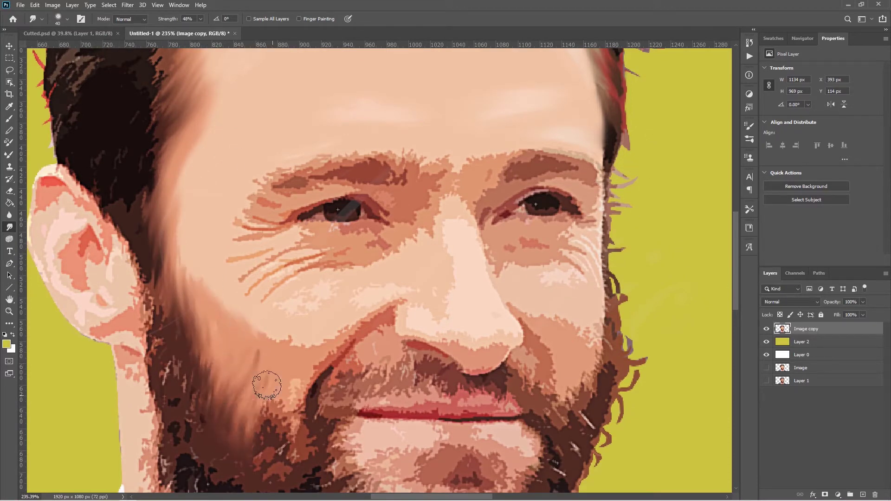
Smooth the left cheek, nose bridge and right eye area with a size-20 brush
mouse_move(255, 352)
left_mouse_down()
mouse_move(264, 455)
mouse_move(288, 322)
left_mouse_up()
mouse_move(398, 137)
left_mouse_down()
mouse_move(453, 197)
mouse_move(479, 147)
mouse_move(480, 172)
mouse_move(558, 149)
mouse_move(492, 185)
mouse_move(565, 176)
mouse_move(593, 207)
mouse_move(487, 237)
left_mouse_up()
key("bracketleft")
key("bracketleft")
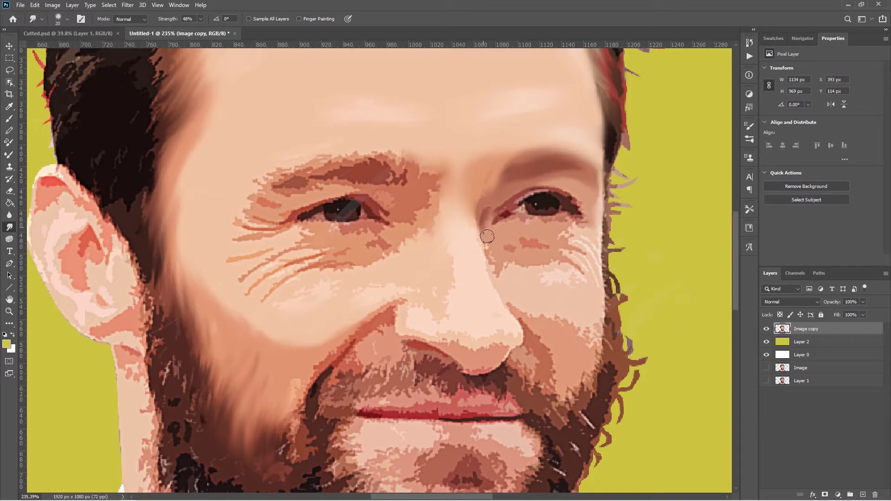
mouse_move(515, 194)
left_mouse_down()
mouse_move(512, 224)
mouse_move(586, 194)
left_mouse_up()
left_click_drag(543, 238, 599, 267)
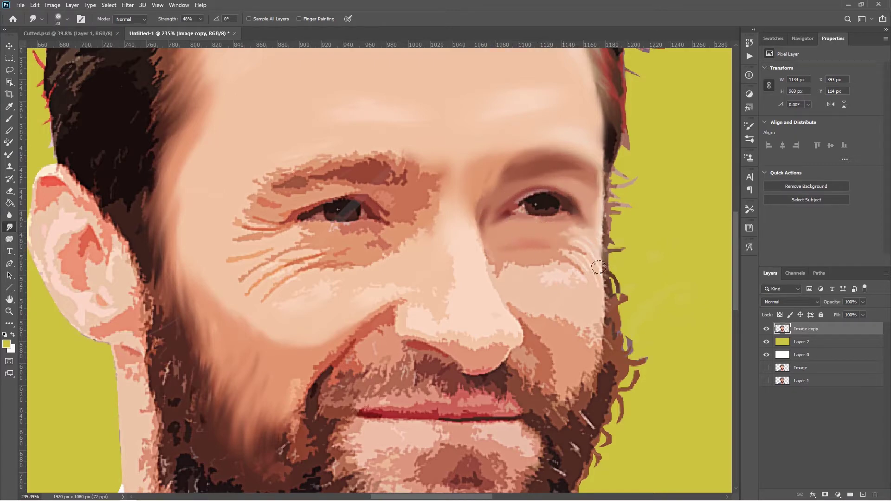
left_click_drag(493, 266, 513, 264)
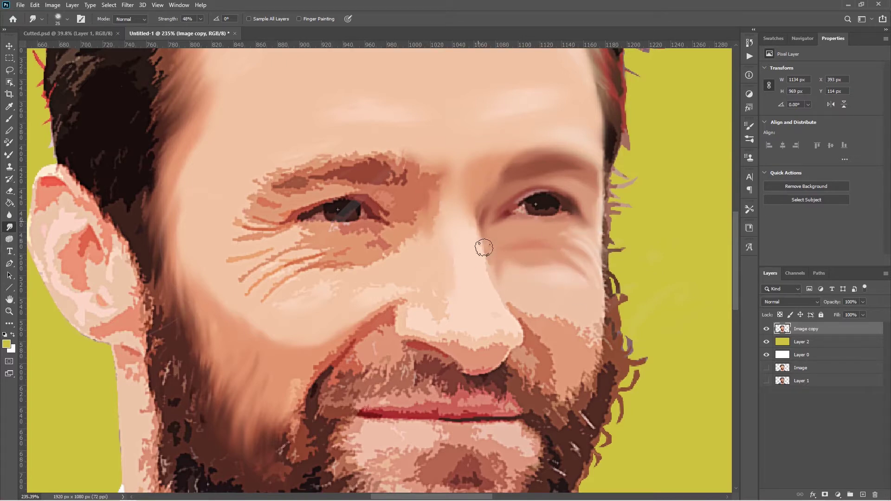
Soften the nose, the left eyebrow and the patches around the left eye
left_click_drag(515, 338, 477, 351)
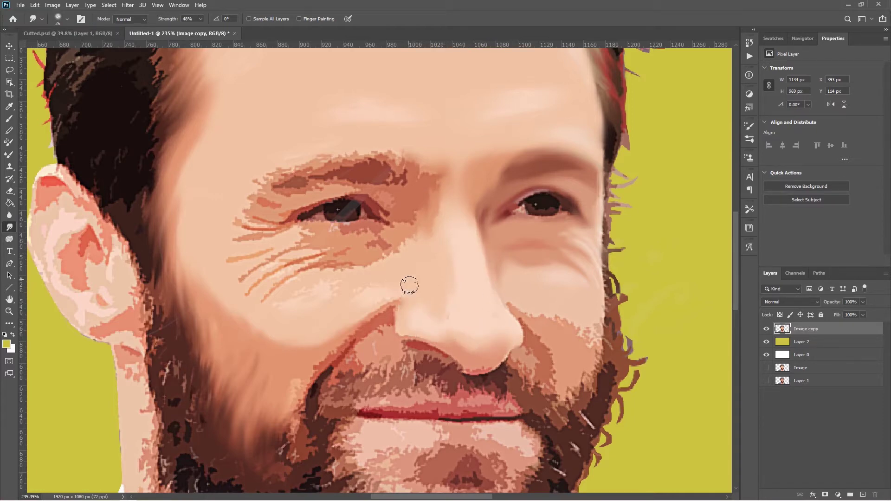
left_click_drag(407, 251, 343, 228)
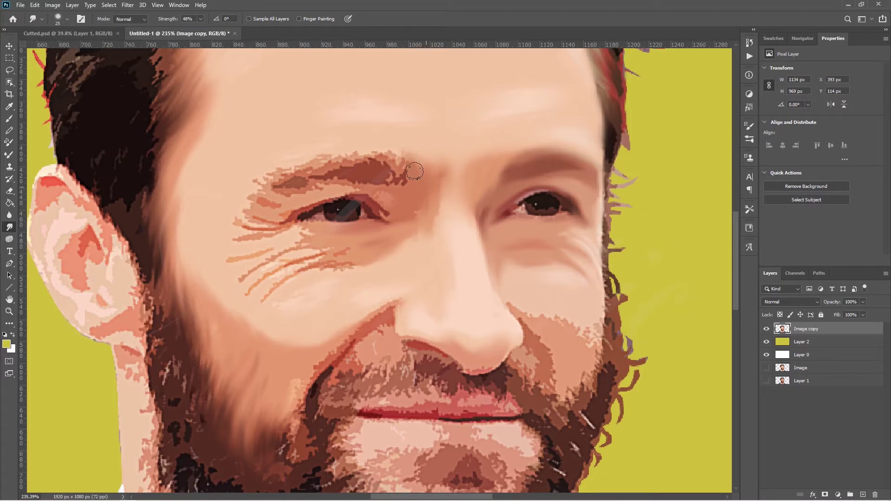
left_click_drag(415, 172, 242, 191)
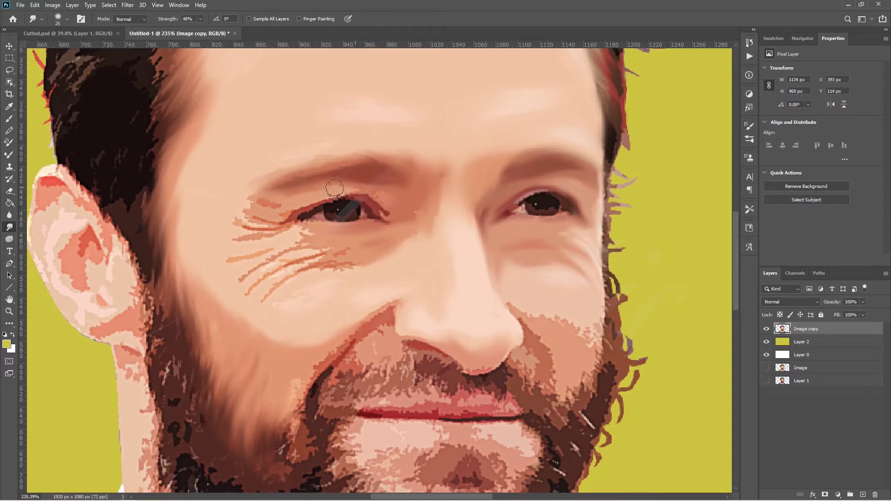
left_click_drag(399, 222, 357, 201)
left_click_drag(297, 200, 261, 296)
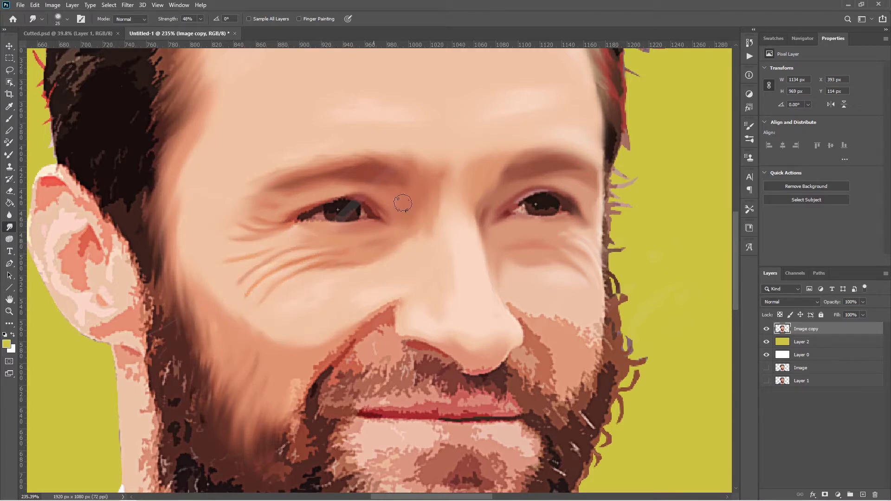
left_click_drag(734, 291, 734, 341)
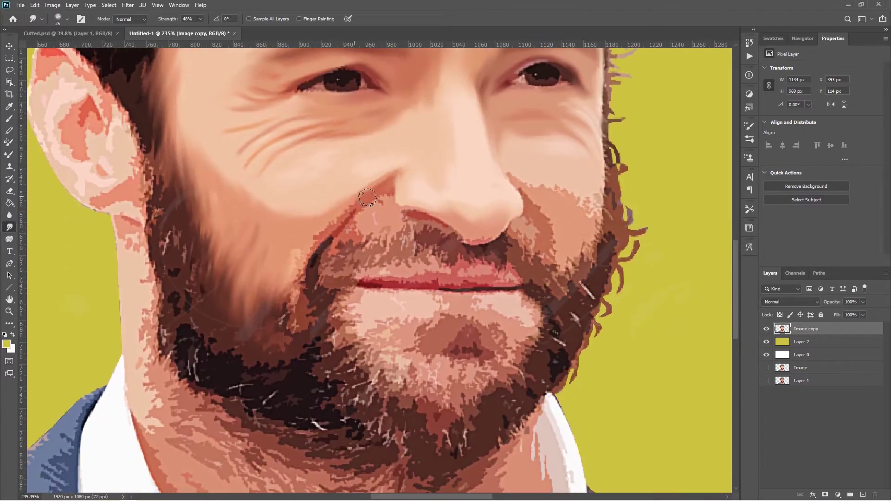
Smooth the fold beside the nose and mouth and the mustache into soft streaks
left_click_drag(368, 197, 294, 274)
mouse_move(362, 225)
left_mouse_down()
mouse_move(294, 272)
mouse_move(331, 279)
left_mouse_up()
left_click_drag(381, 241, 362, 269)
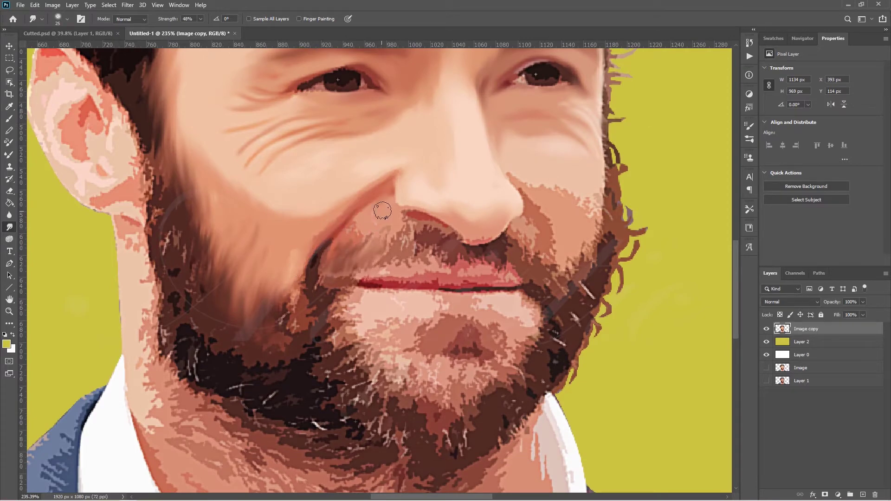
left_click_drag(383, 211, 327, 249)
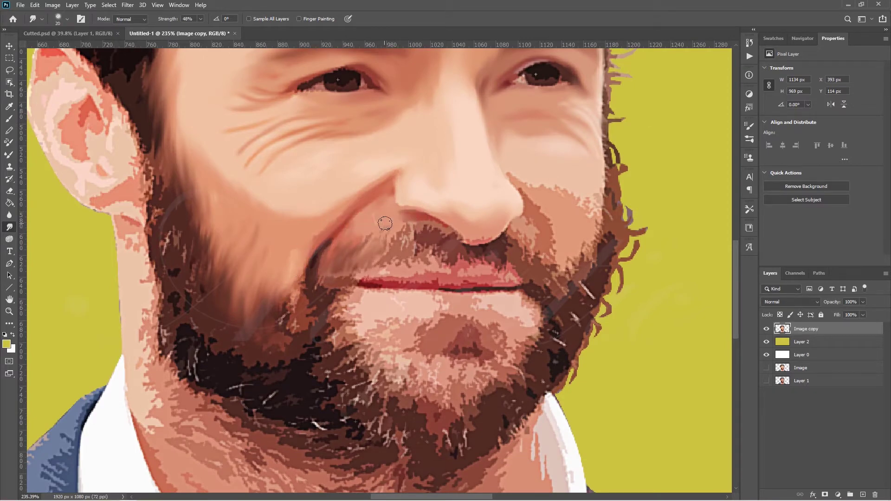
mouse_move(385, 223)
left_mouse_down()
mouse_move(378, 267)
mouse_move(390, 267)
left_mouse_up()
mouse_move(416, 219)
left_mouse_down()
mouse_move(402, 270)
mouse_move(438, 257)
mouse_move(418, 262)
mouse_move(404, 232)
left_mouse_up()
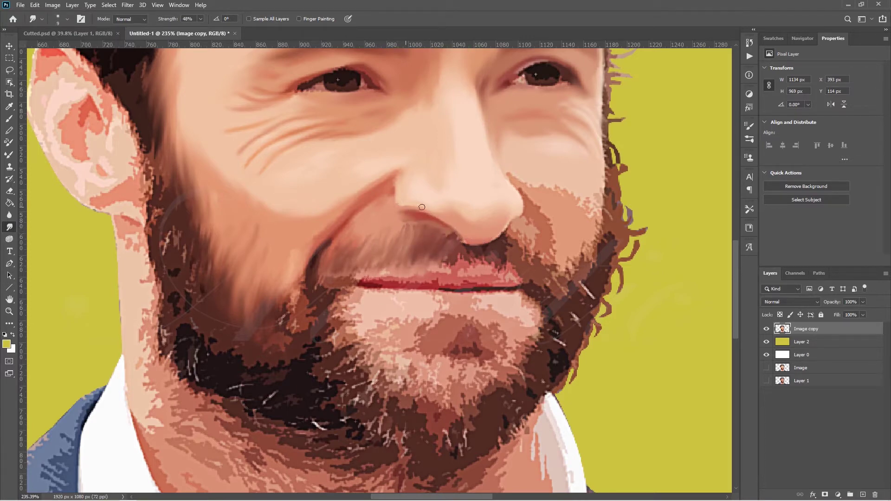
Smooth the mustache right of the nostril and the right beard edge and jawline
key("bracketright")
key("bracketright")
key("bracketright")
mouse_move(464, 242)
left_mouse_down()
mouse_move(474, 274)
mouse_move(538, 279)
left_mouse_up()
left_click_drag(515, 244, 489, 254)
key("bracketleft")
key("bracketleft")
key("bracketleft")
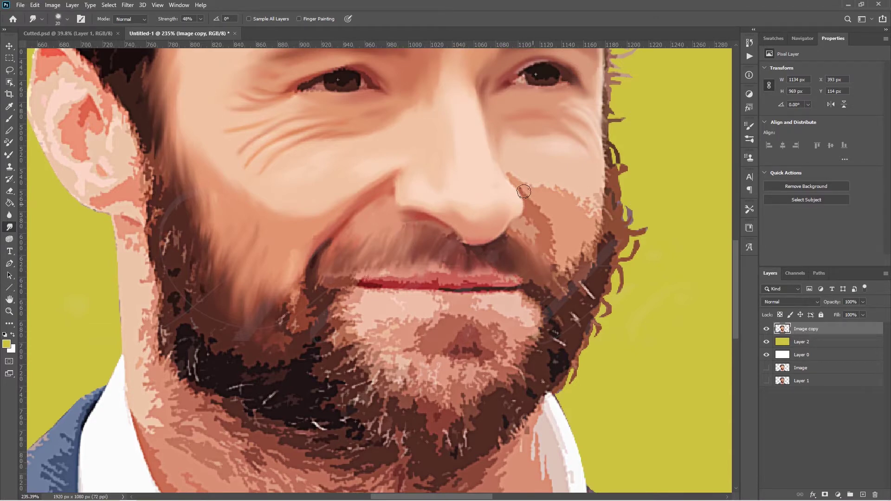
mouse_move(523, 191)
left_mouse_down()
mouse_move(557, 185)
mouse_move(589, 202)
left_mouse_up()
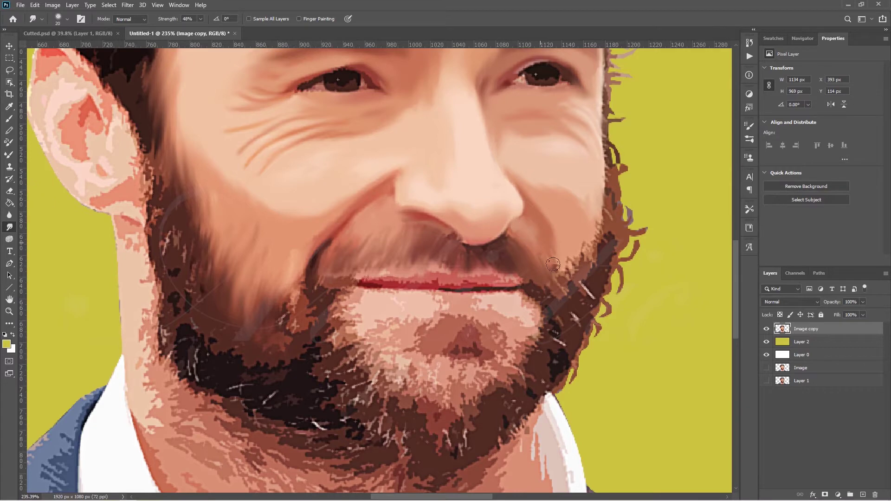
key("bracketleft")
mouse_move(608, 175)
left_mouse_down()
mouse_move(615, 258)
mouse_move(601, 274)
left_mouse_up()
mouse_move(548, 279)
left_mouse_down()
mouse_move(567, 301)
mouse_move(568, 371)
left_mouse_up()
mouse_move(580, 315)
left_mouse_down()
mouse_move(567, 251)
mouse_move(599, 321)
mouse_move(613, 209)
left_mouse_up()
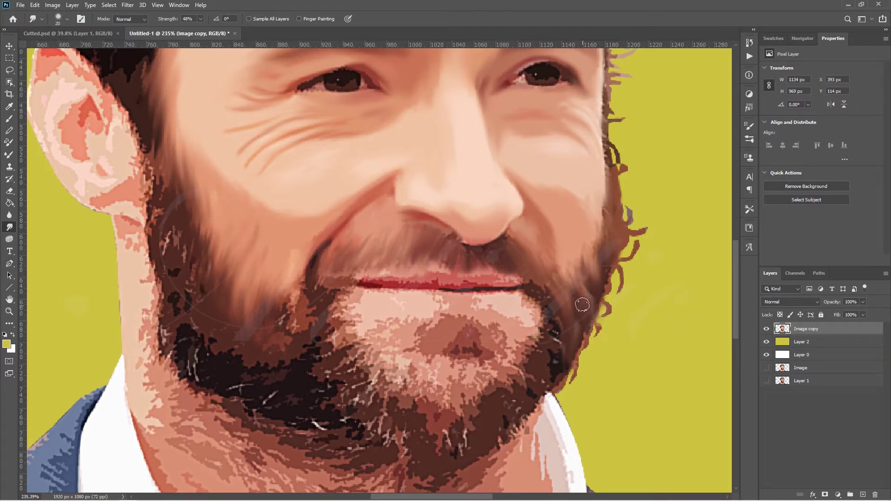
With a size-30 brush, smooth the beard around the lips and right chin
key("bracketright")
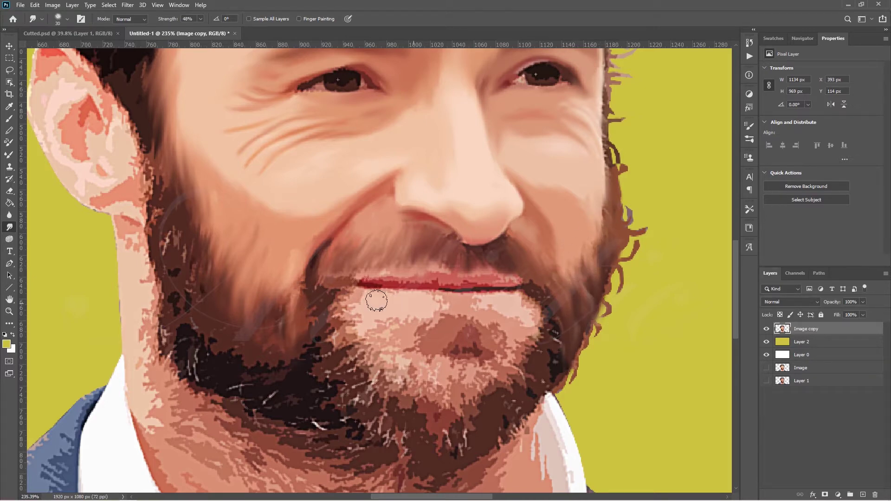
left_click_drag(346, 304, 339, 353)
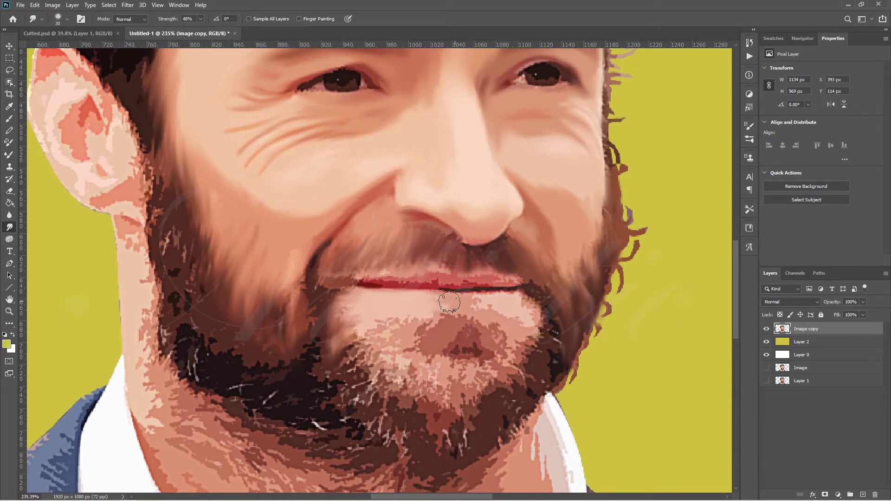
left_click_drag(532, 312, 548, 372)
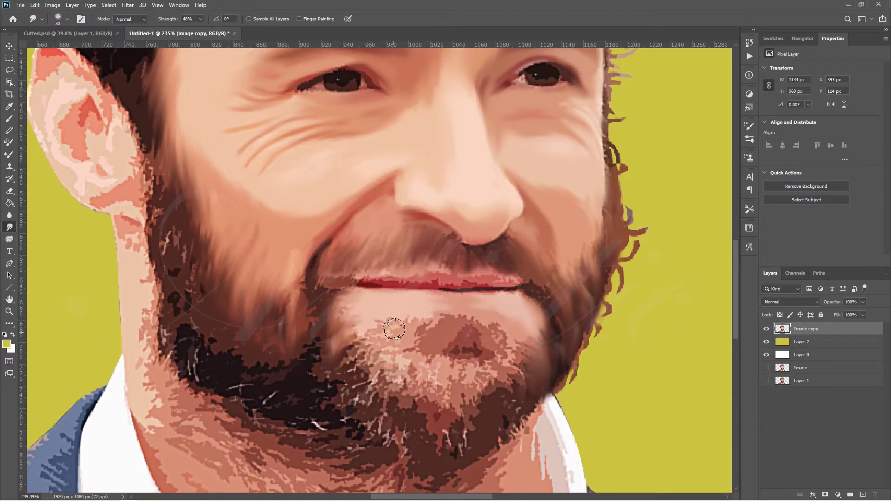
mouse_move(418, 327)
left_mouse_down()
mouse_move(465, 332)
mouse_move(387, 370)
mouse_move(495, 377)
mouse_move(483, 416)
mouse_move(468, 372)
left_mouse_up()
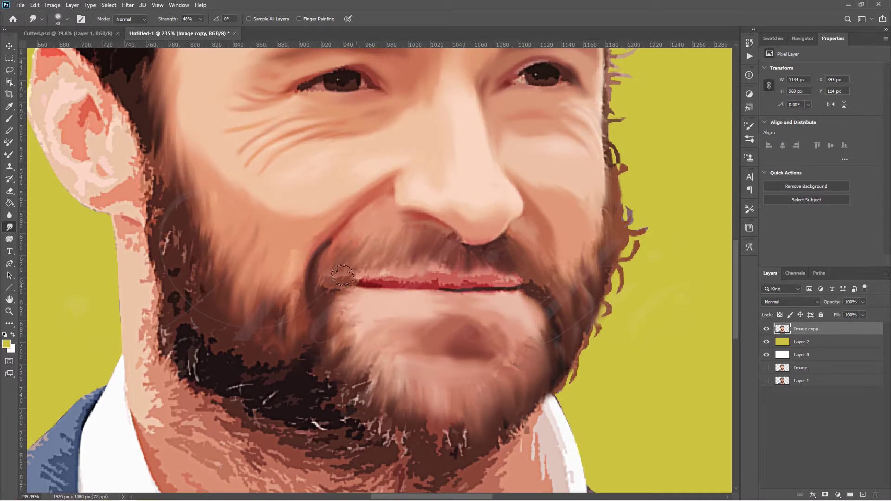
mouse_move(390, 271)
left_mouse_down()
mouse_move(351, 274)
mouse_move(330, 284)
mouse_move(343, 288)
mouse_move(336, 292)
left_mouse_up()
Smooth the chin, the left jaw patches and the light edge below the ear
key("bracketright")
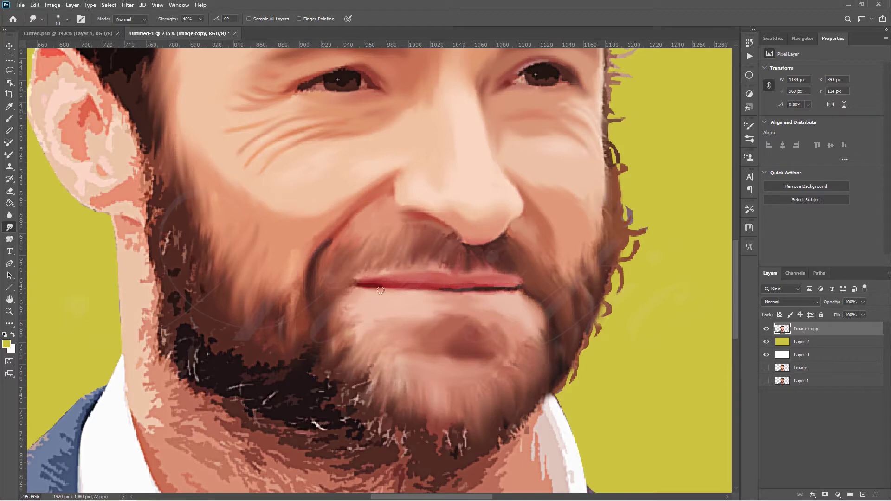
key("bracketright")
key("bracketright")
mouse_move(399, 418)
left_mouse_down()
mouse_move(371, 450)
mouse_move(319, 359)
left_mouse_up()
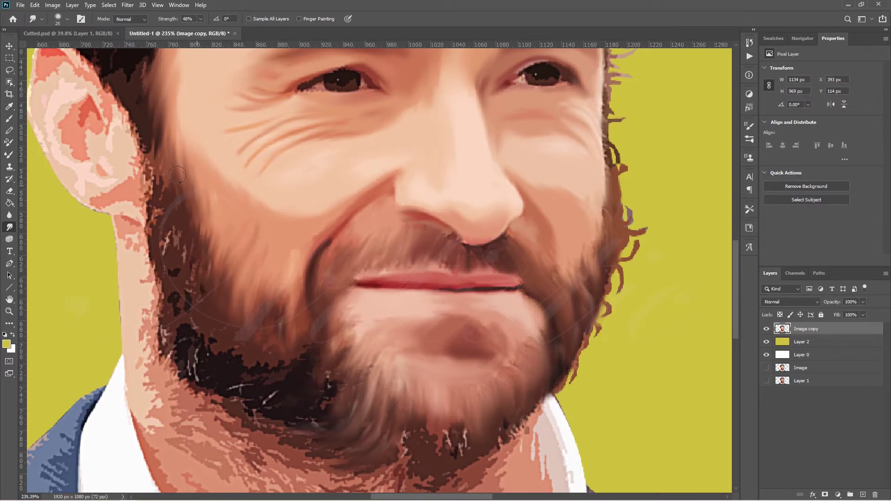
left_click_drag(195, 233, 191, 367)
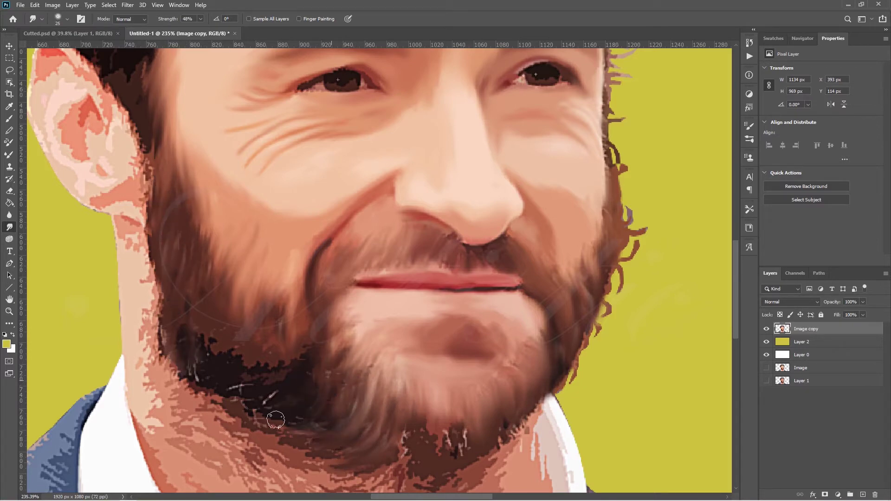
left_click_drag(334, 390, 285, 406)
mouse_move(333, 334)
left_mouse_down()
mouse_move(261, 366)
mouse_move(249, 402)
mouse_move(290, 434)
left_mouse_up()
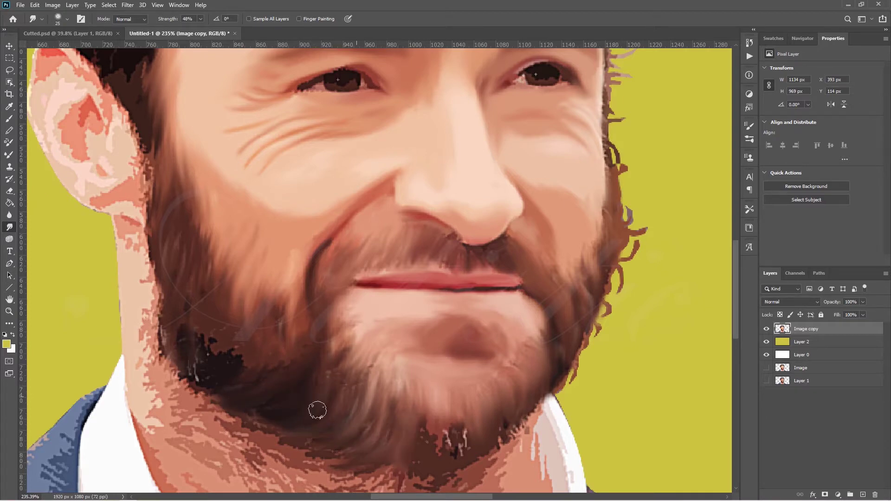
mouse_move(251, 346)
left_mouse_down()
mouse_move(233, 342)
mouse_move(185, 359)
mouse_move(158, 327)
left_mouse_up()
key("bracketright")
mouse_move(157, 161)
left_mouse_down()
mouse_move(149, 183)
mouse_move(173, 338)
mouse_move(199, 384)
mouse_move(258, 438)
left_mouse_up()
Smudge the beard's lower edge and the left, dark and lower neck patches into smooth skin
scroll(737, 323, "down", 3)
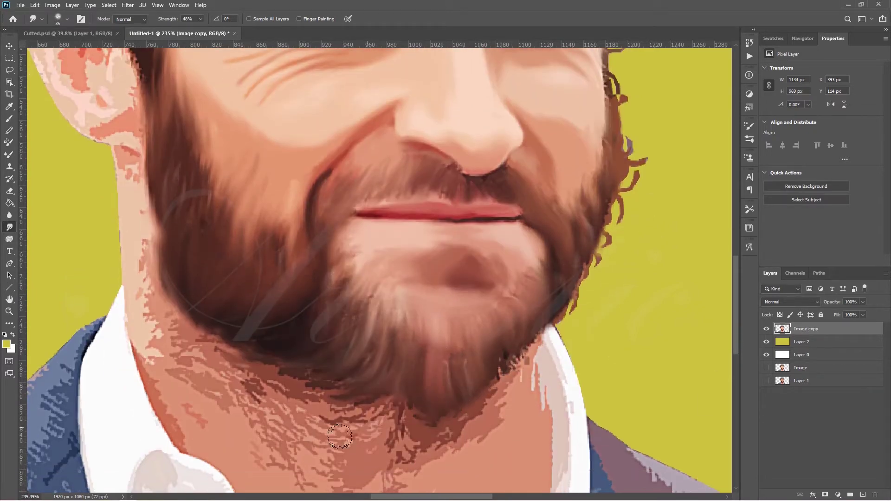
mouse_move(340, 431)
left_mouse_down()
mouse_move(394, 415)
mouse_move(378, 400)
mouse_move(408, 447)
mouse_move(473, 422)
mouse_move(514, 355)
mouse_move(523, 423)
mouse_move(465, 464)
mouse_move(412, 436)
mouse_move(374, 434)
mouse_move(305, 370)
mouse_move(208, 339)
left_mouse_up()
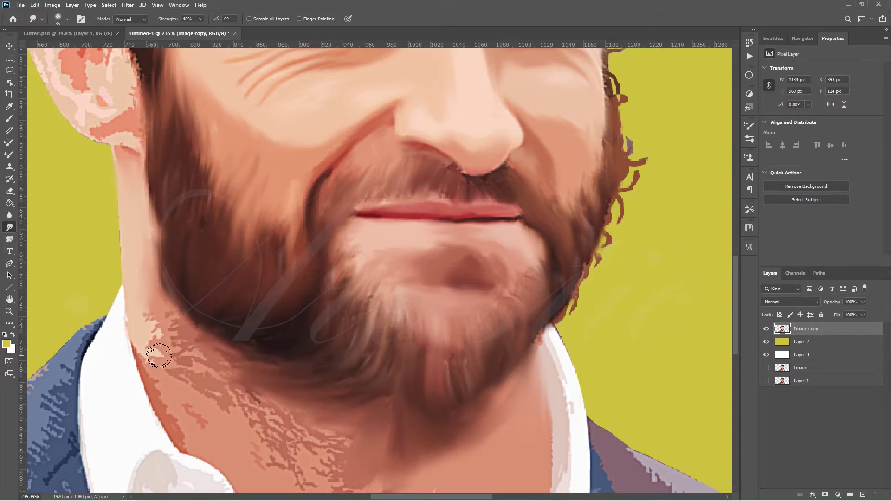
mouse_move(159, 356)
left_mouse_down()
mouse_move(143, 324)
mouse_move(159, 378)
mouse_move(343, 451)
mouse_move(266, 419)
left_mouse_up()
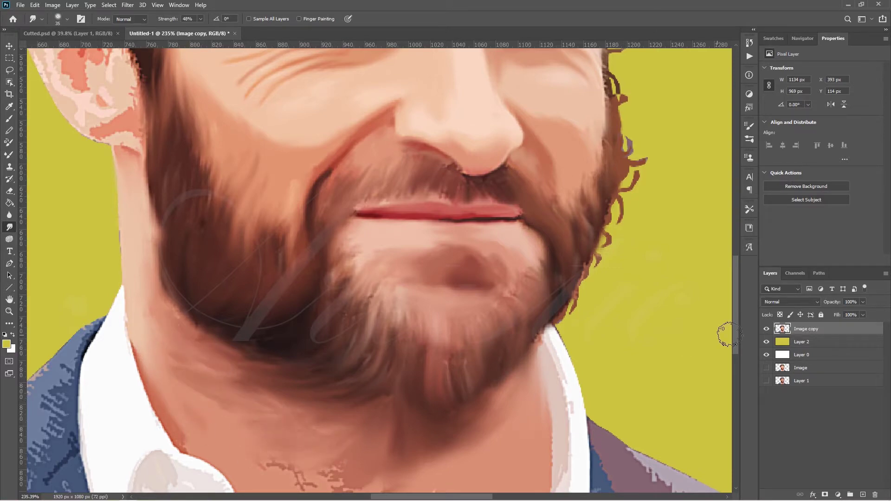
scroll(727, 336, "down", 3)
mouse_move(346, 336)
left_mouse_down()
mouse_move(279, 370)
mouse_move(326, 400)
mouse_move(339, 376)
left_mouse_up()
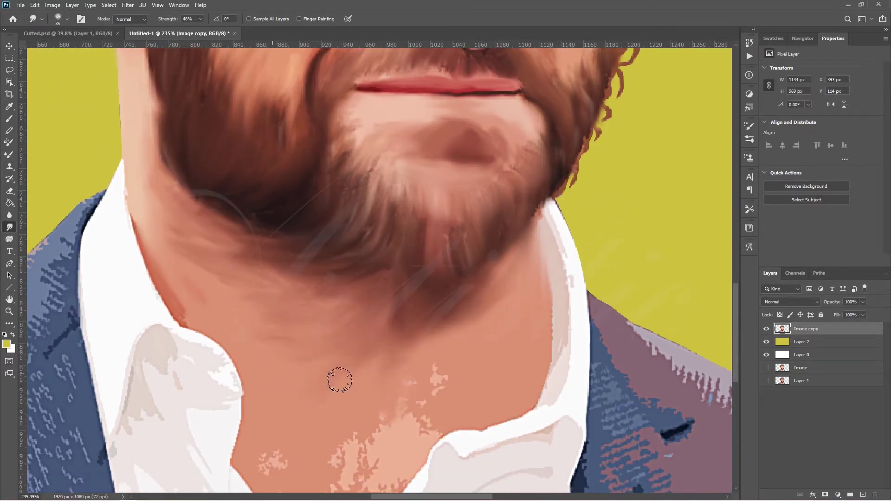
mouse_move(273, 426)
left_mouse_down()
mouse_move(388, 402)
mouse_move(440, 434)
left_mouse_up()
scroll(366, 324, "down", 3)
mouse_move(366, 325)
left_mouse_down()
mouse_move(363, 418)
mouse_move(271, 387)
mouse_move(298, 418)
left_mouse_up()
With a larger smudge brush, pull the beard edge under the chin and left jaw into the neck
key("ctrl+0")
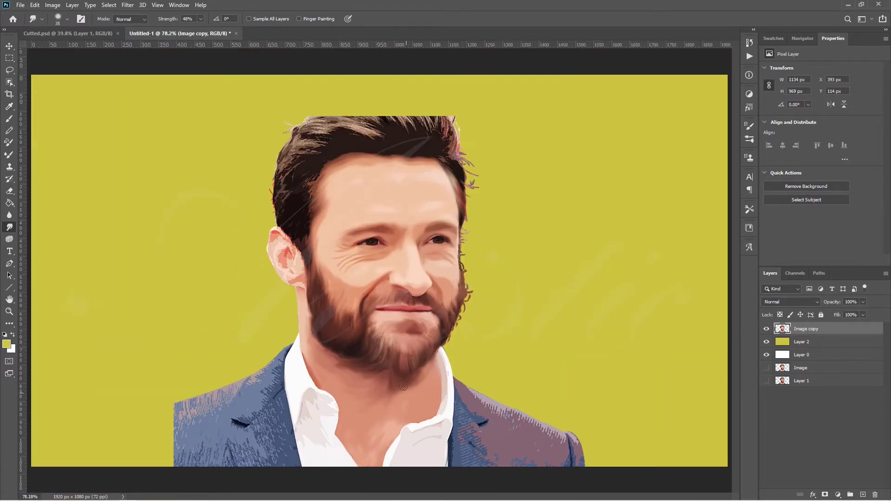
key("bracketright")
key("bracketright")
key("bracketright")
mouse_move(389, 353)
left_mouse_down()
mouse_move(385, 380)
mouse_move(373, 338)
left_mouse_up()
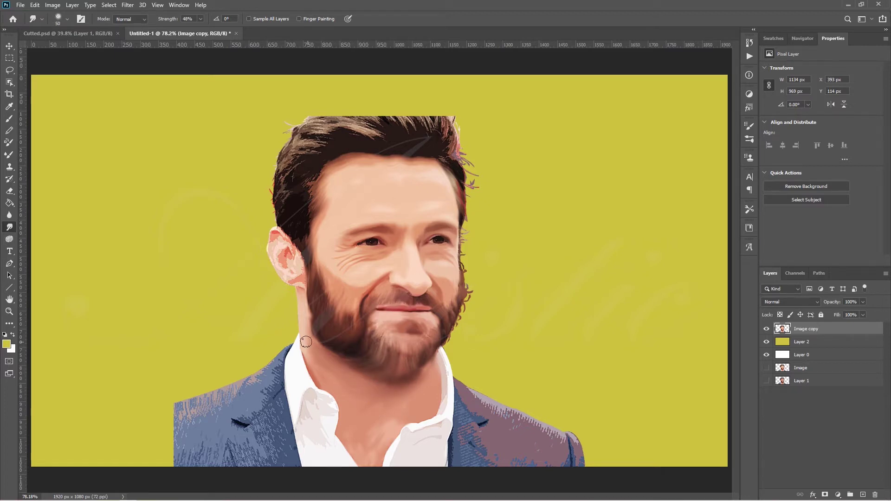
left_click_drag(306, 343, 318, 341)
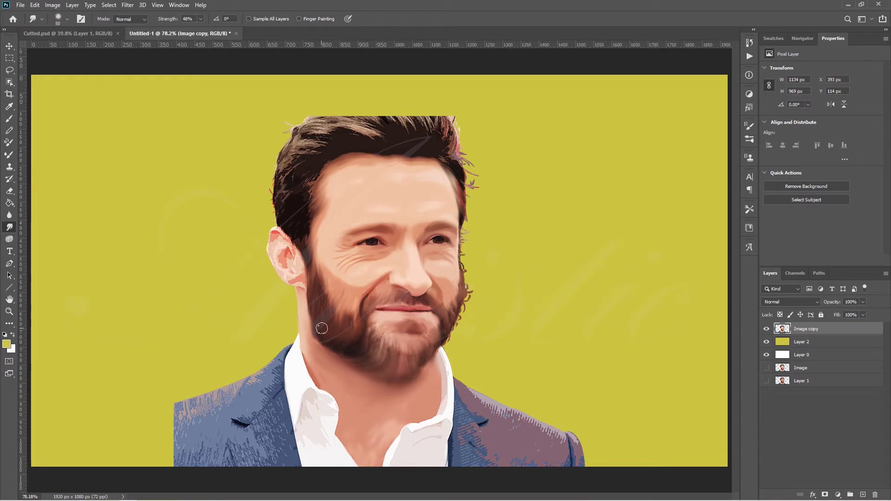
Save the portrait as Untitled-1.psd via File > Save As, after cancelling a first attempt
left_click(20, 5)
left_click(102, 139)
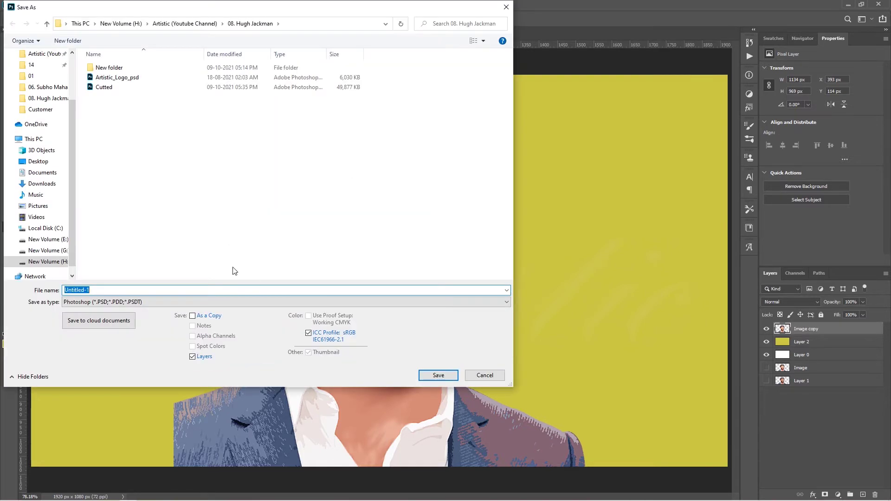
type("d")
key("BackSpace")
key("BackSpace")
key("BackSpace")
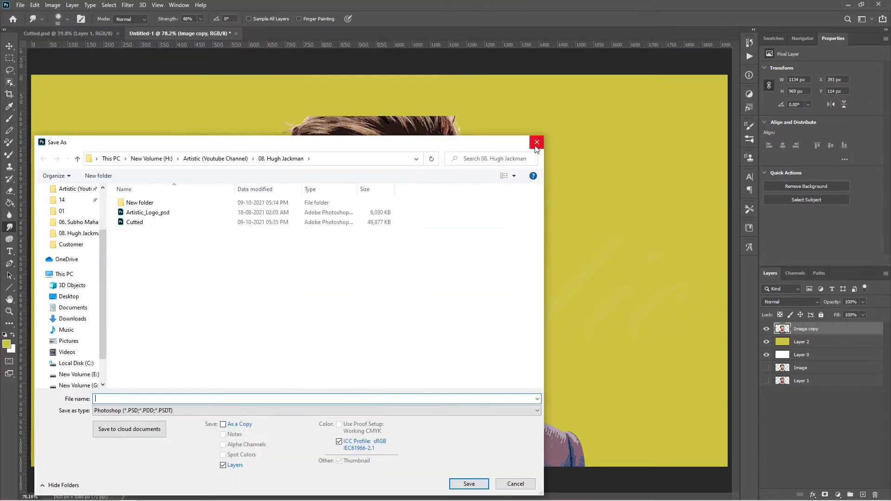
left_click(533, 138)
left_click(20, 5)
left_click(33, 117)
key("Return")
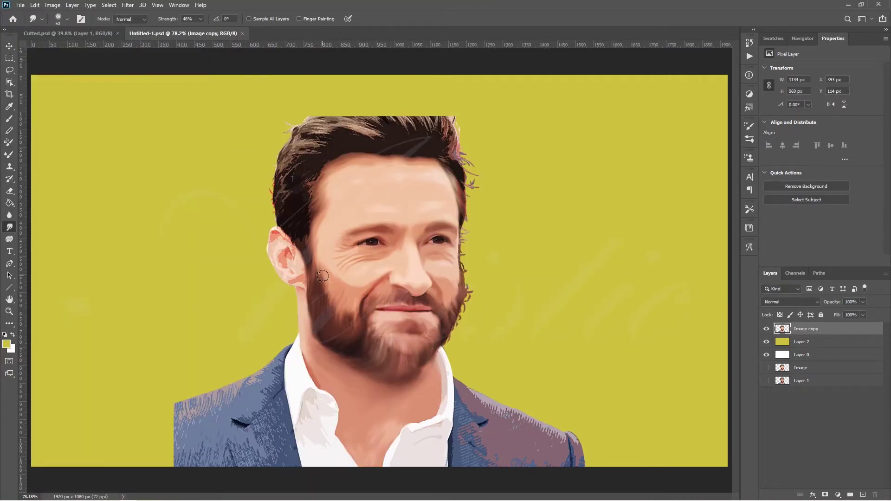
Zoom in close on the ear and return to the Smudge tool
key("z")
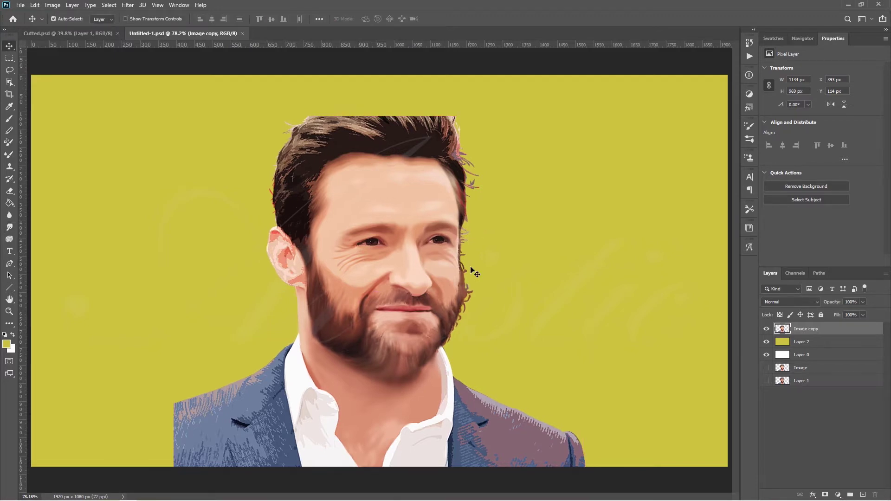
left_click_drag(288, 264, 353, 265)
left_click(10, 227)
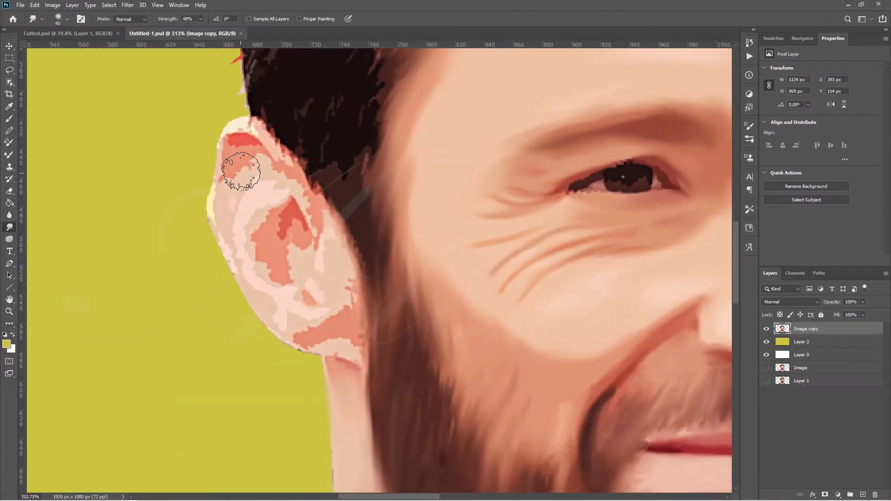
Smudge the ear's top, upper rim, red inner area, lower pink patches and earlobe smooth
mouse_move(248, 143)
left_mouse_down()
mouse_move(237, 136)
mouse_move(227, 156)
left_mouse_up()
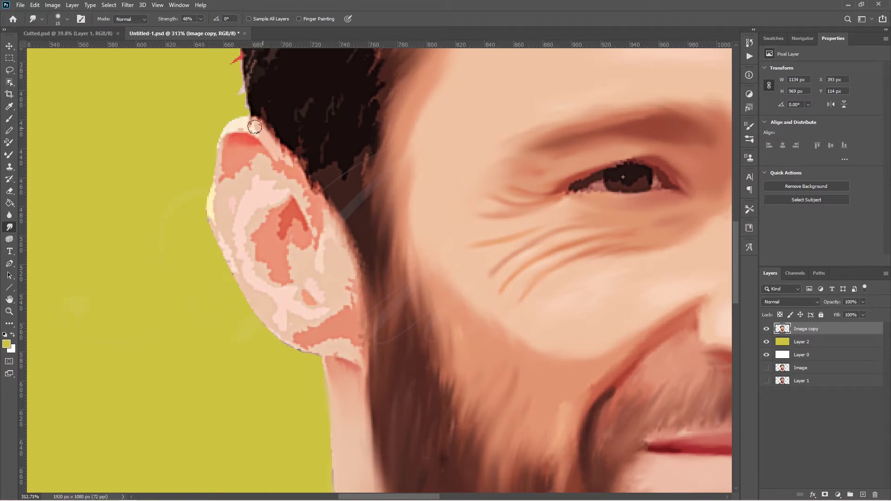
left_click_drag(279, 166, 242, 174)
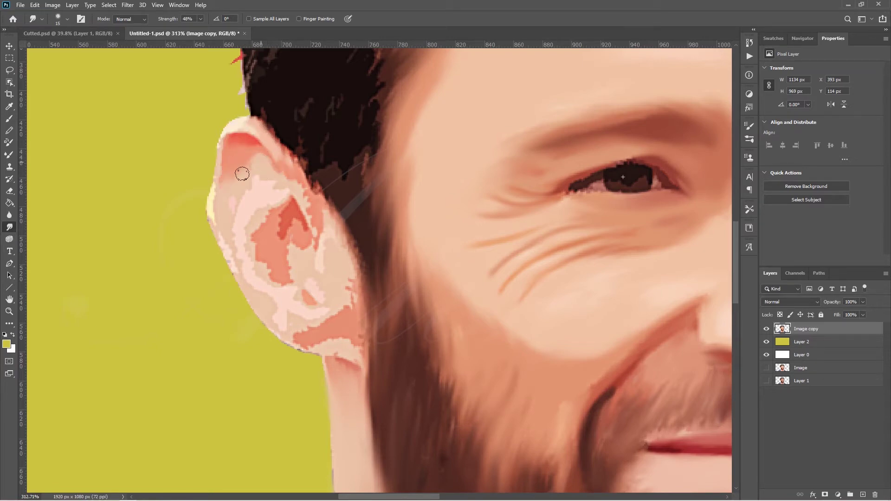
mouse_move(307, 198)
left_mouse_down()
mouse_move(321, 195)
mouse_move(301, 246)
mouse_move(261, 215)
mouse_move(271, 243)
mouse_move(304, 238)
mouse_move(300, 263)
left_mouse_up()
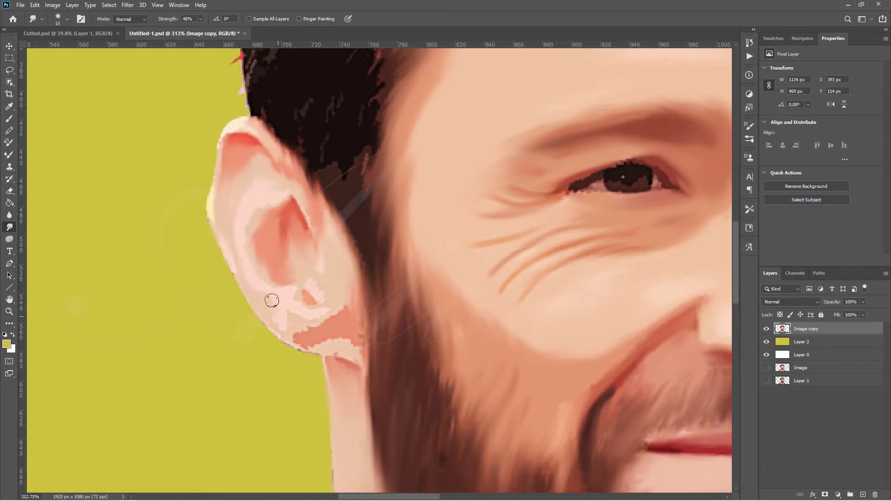
mouse_move(272, 300)
left_mouse_down()
mouse_move(334, 342)
mouse_move(298, 295)
mouse_move(297, 320)
left_mouse_up()
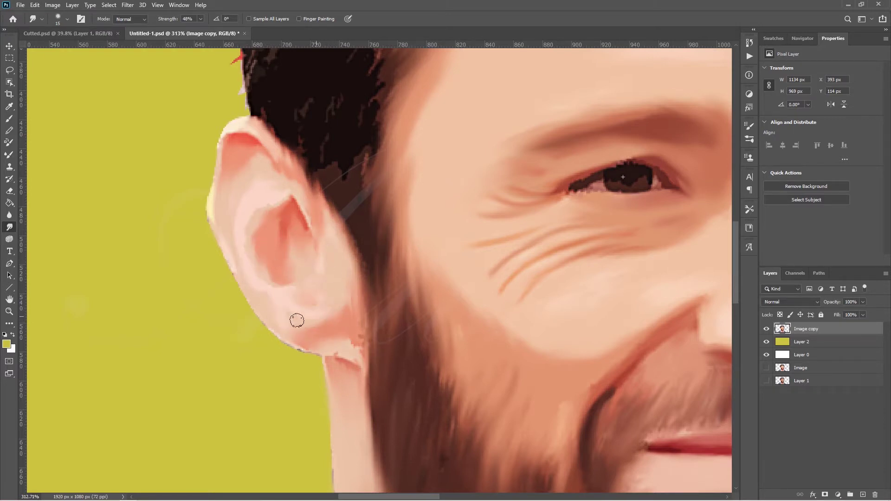
left_click_drag(334, 347, 307, 347)
scroll(353, 331, "right", 8)
scroll(369, 206, "right", 2)
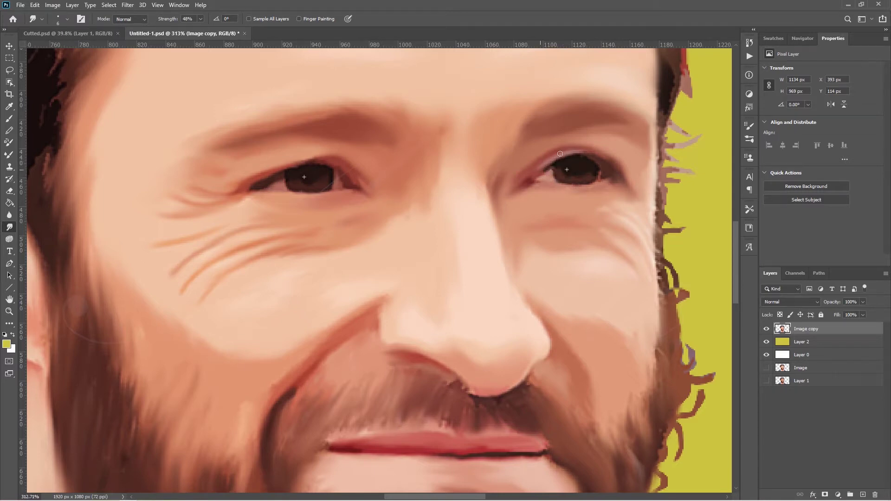
Enlarge the smudge brush, set strength to 92%, and smear away stray hair beside the right temple
scroll(551, 433, "right", 5)
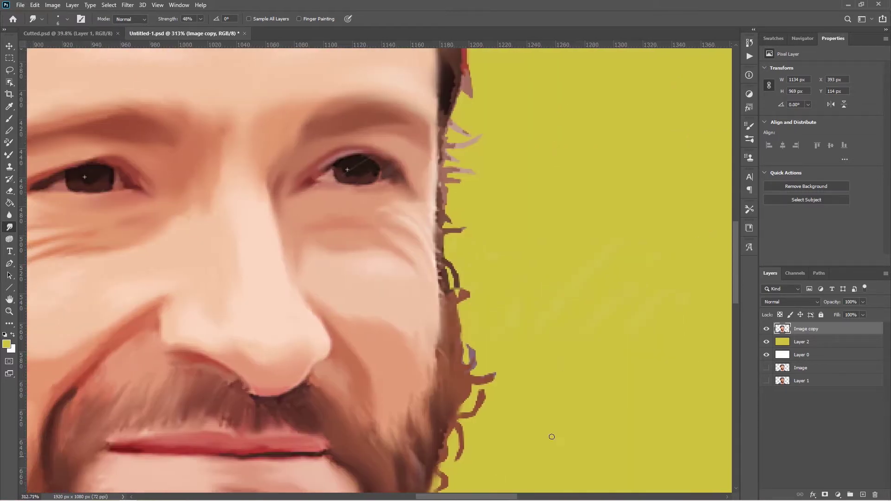
scroll(579, 384, "down", 3)
key("bracketright")
key("bracketright")
key("bracketright")
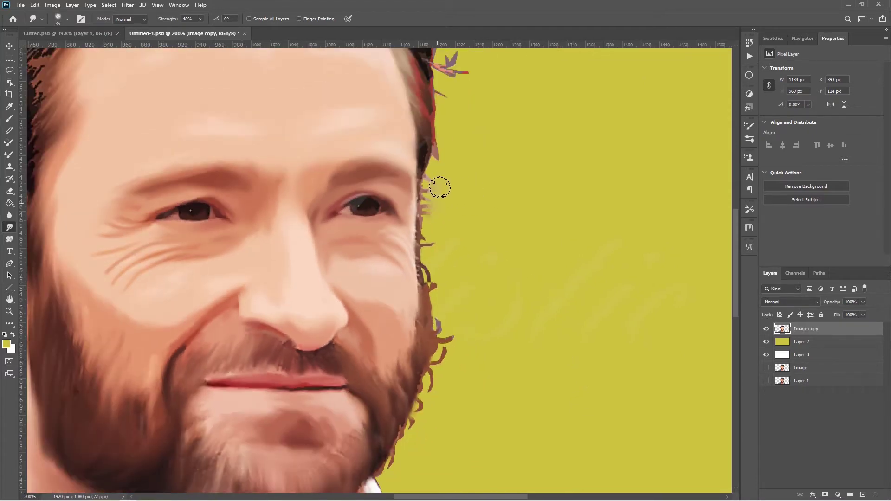
key("9")
key("2")
mouse_move(440, 183)
left_mouse_down()
mouse_move(434, 278)
mouse_move(446, 394)
mouse_move(446, 364)
mouse_move(467, 362)
mouse_move(388, 483)
left_mouse_up()
left_click_drag(736, 301, 736, 259)
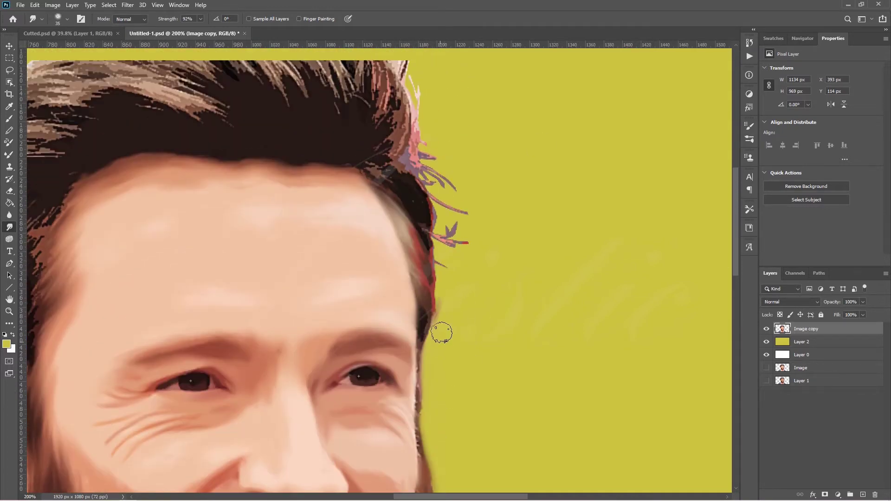
mouse_move(452, 267)
left_mouse_down()
mouse_move(427, 140)
mouse_move(434, 100)
mouse_move(422, 92)
mouse_move(449, 205)
mouse_move(422, 165)
mouse_move(454, 158)
left_mouse_up()
Shrink the smudge brush and pan the view left and down toward the shirt collar
key("bracketleft")
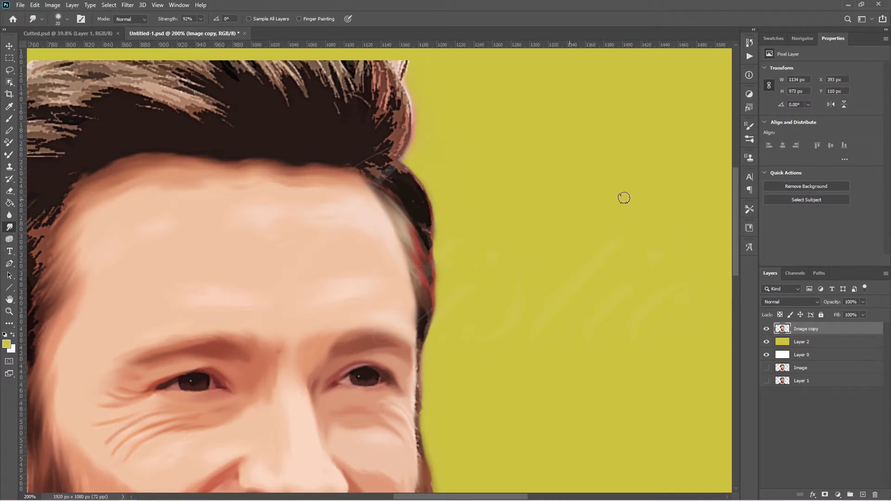
scroll(433, 245, "up", 3)
scroll(672, 266, "left", 3)
scroll(308, 192, "left", 2)
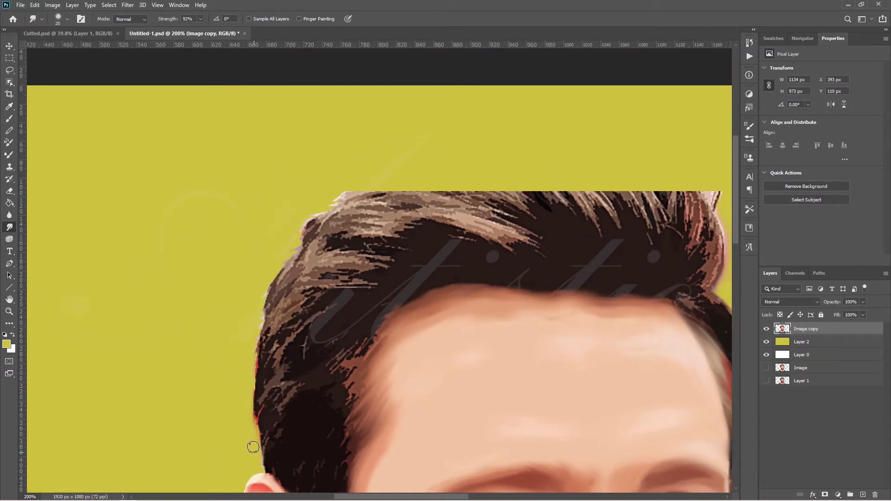
scroll(660, 257, "down", 6)
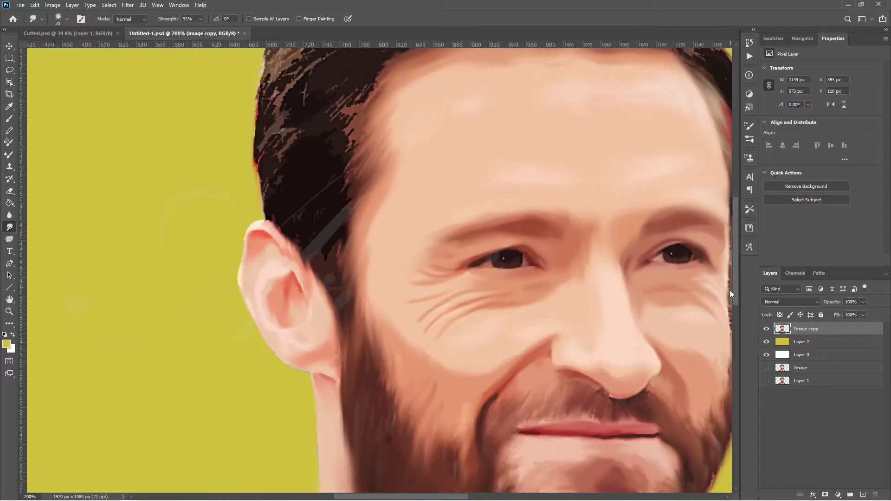
scroll(557, 278, "down", 7)
scroll(316, 148, "down", 1)
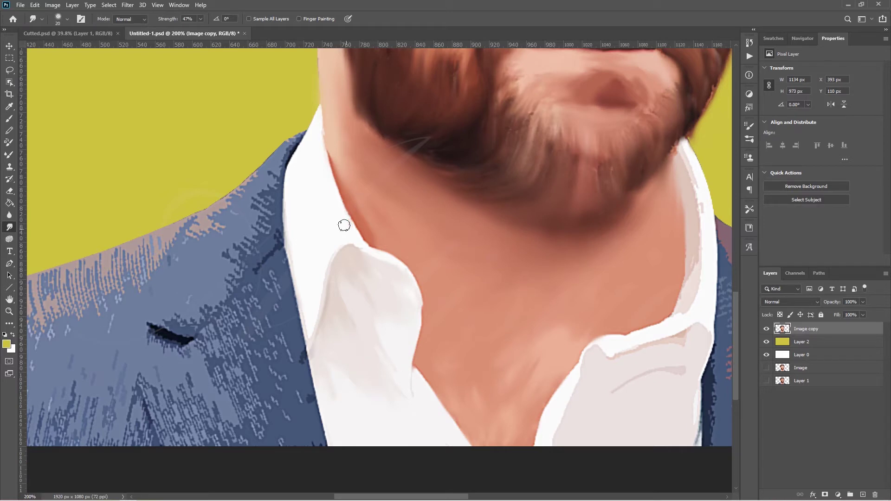
Smooth the dotted jacket texture along the collar and below the dark lapel slash
left_click_drag(287, 153, 266, 193)
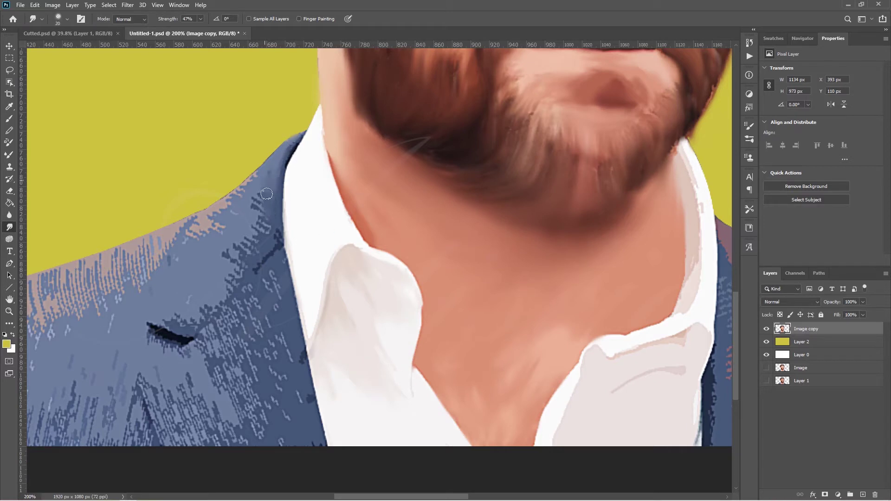
mouse_move(205, 226)
left_mouse_down()
mouse_move(197, 218)
mouse_move(205, 228)
mouse_move(93, 293)
mouse_move(121, 305)
left_mouse_up()
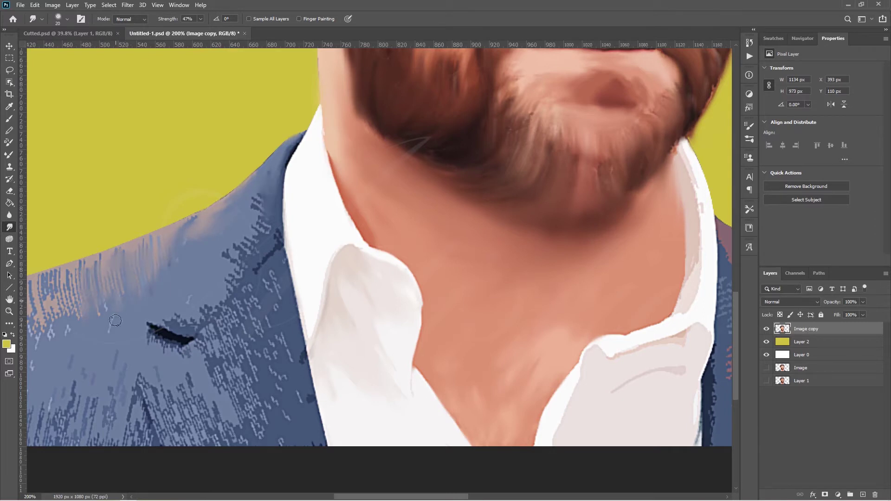
mouse_move(257, 204)
left_mouse_down()
mouse_move(269, 235)
mouse_move(237, 265)
mouse_move(230, 286)
mouse_move(172, 320)
mouse_move(224, 295)
left_mouse_up()
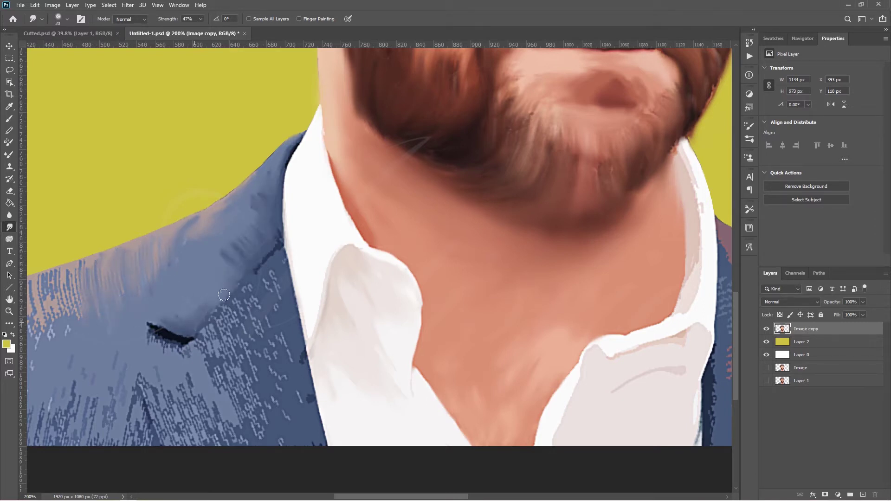
left_click_drag(149, 339, 197, 348)
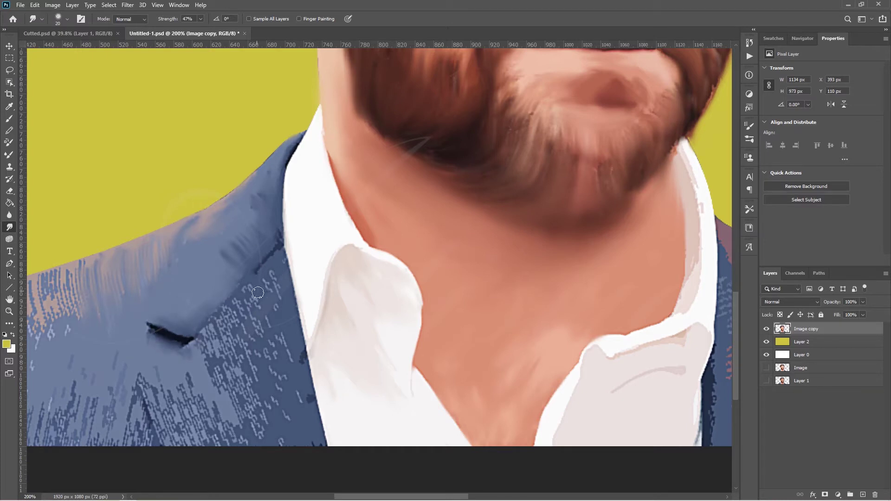
mouse_move(258, 292)
left_mouse_down()
mouse_move(274, 245)
mouse_move(195, 332)
mouse_move(241, 307)
mouse_move(263, 322)
mouse_move(229, 338)
left_mouse_up()
key("]")
key("]")
left_click_drag(260, 367, 218, 408)
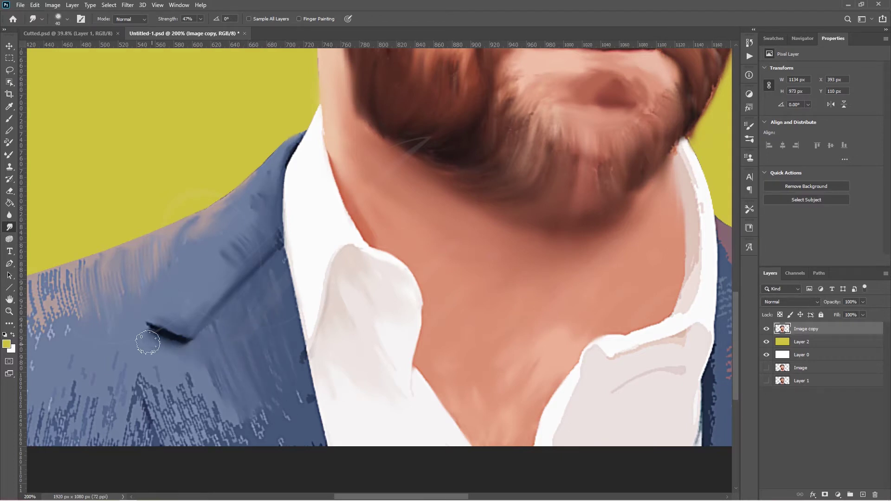
Smooth the jagged right-shoulder jacket edge and blend texture down from the collar with a larger brush
scroll(448, 442, "down", 2)
scroll(438, 460, "left", 5)
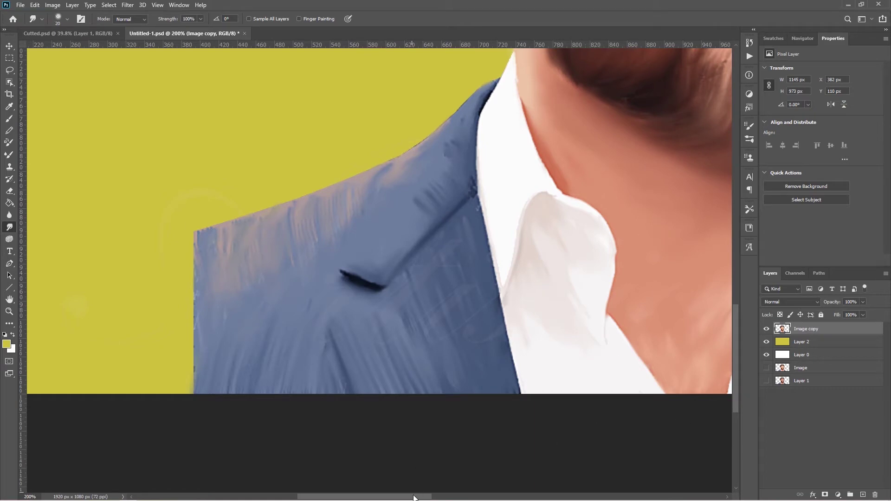
left_click_drag(414, 497, 533, 497)
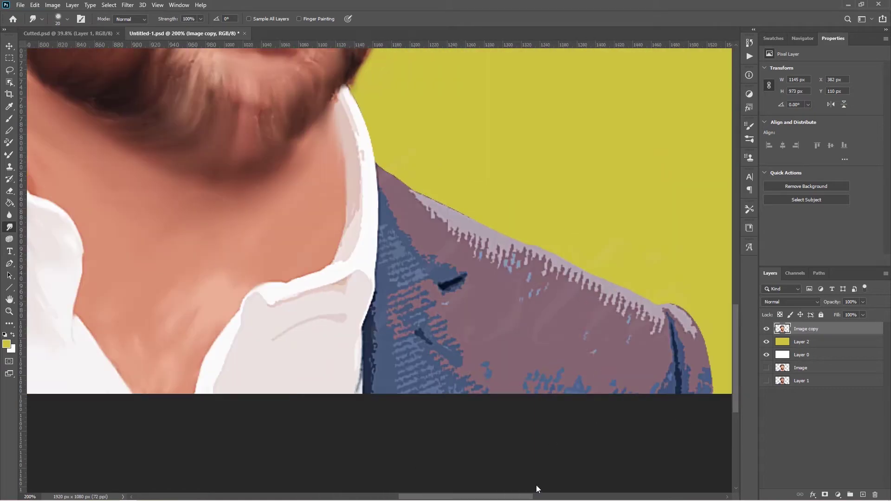
mouse_move(283, 193)
left_mouse_down()
mouse_move(381, 257)
mouse_move(449, 282)
mouse_move(498, 324)
mouse_move(467, 297)
left_mouse_up()
key("bracketright")
key("bracketright")
key("bracketright")
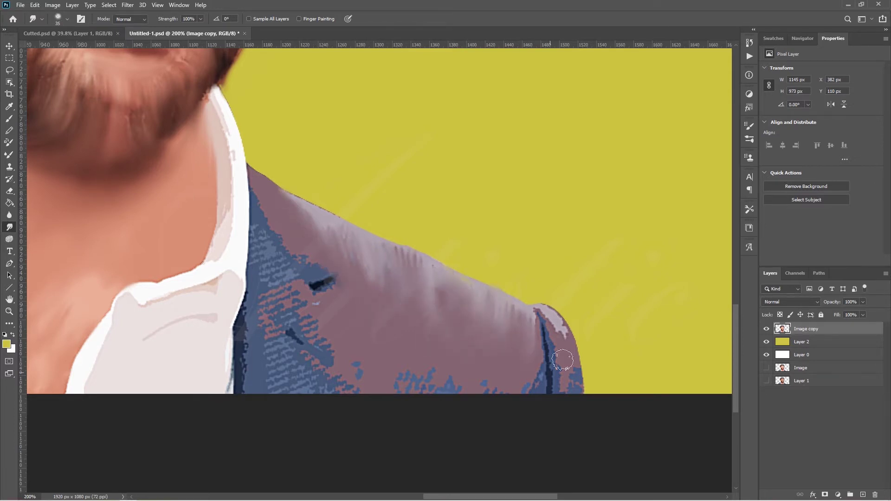
mouse_move(287, 219)
left_mouse_down()
mouse_move(315, 254)
mouse_move(269, 278)
mouse_move(319, 315)
mouse_move(297, 360)
mouse_move(332, 384)
mouse_move(246, 318)
mouse_move(299, 310)
mouse_move(301, 342)
mouse_move(324, 213)
mouse_move(368, 362)
mouse_move(442, 398)
mouse_move(525, 402)
mouse_move(567, 383)
left_mouse_up()
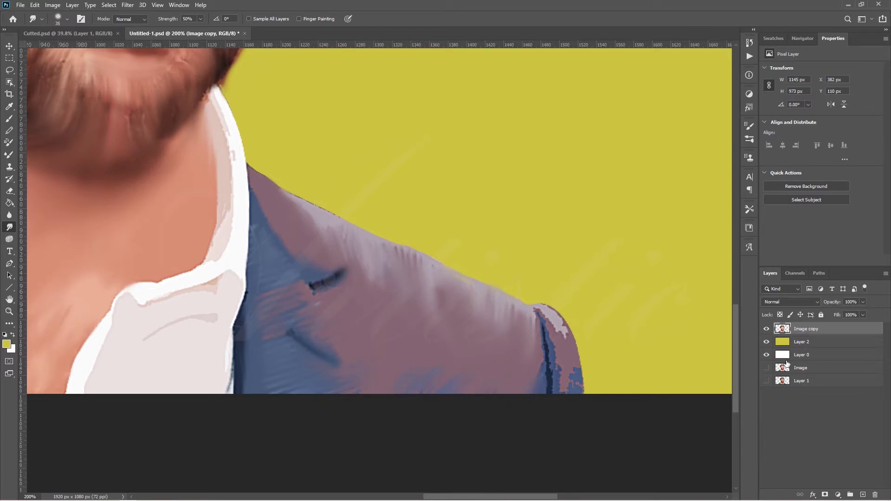
Pen-trace the right sleeve's shoulder patch, turn it into a selection and copy it to two new layers
key("p")
left_click(509, 295)
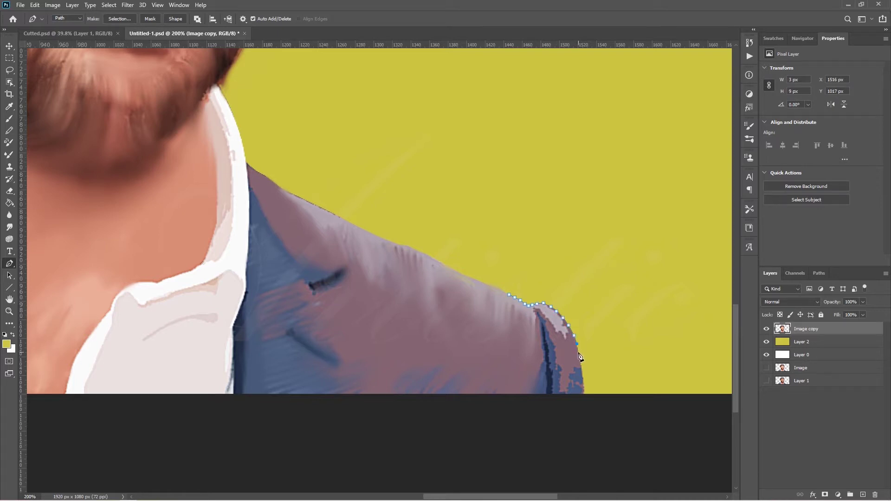
left_click(584, 398)
left_click(509, 411)
left_click(509, 295)
key("ctrl+Return")
key("ctrl+shift+alt+n")
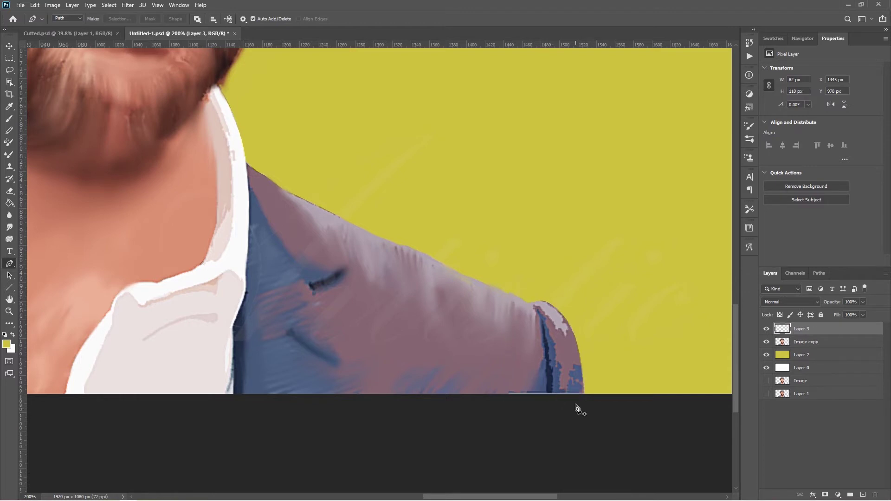
key("ctrl+0")
key("ctrl+j")
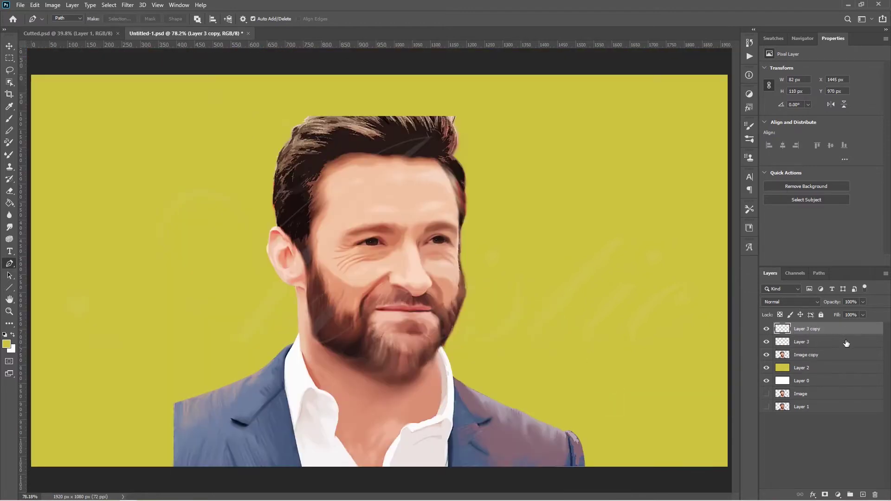
Move the copied patch onto the left sleeve, flip it horizontally, scale and warp it to fit the shoulder
key("ctrl+t")
mouse_move(578, 457)
left_mouse_down()
mouse_move(184, 454)
mouse_move(150, 399)
left_mouse_up()
right_click(183, 454)
left_click(235, 430)
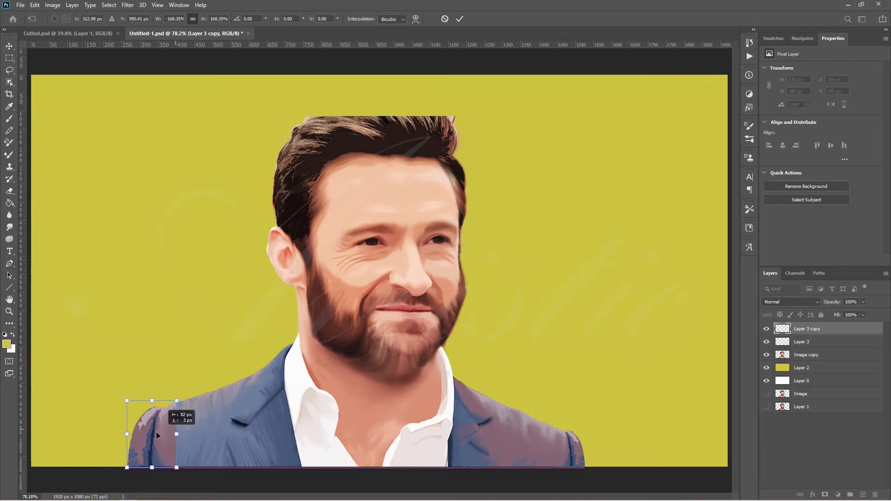
left_click_drag(171, 432, 172, 432)
right_click(173, 432)
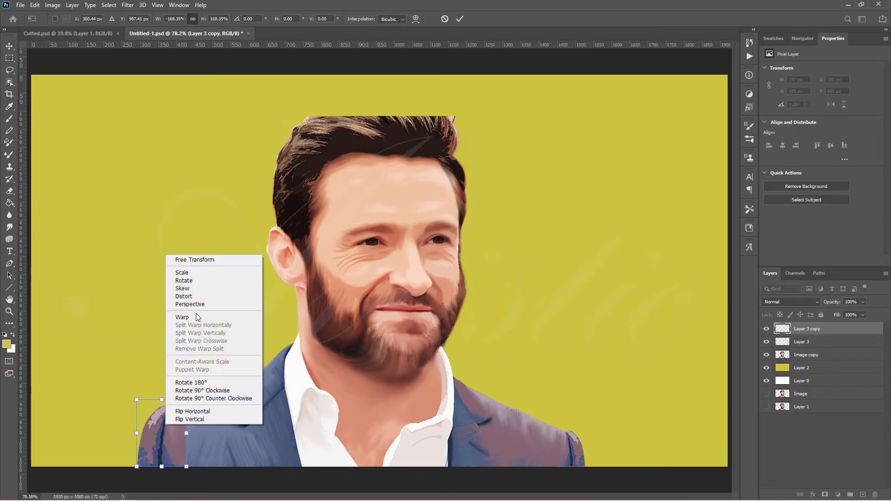
left_click(183, 316)
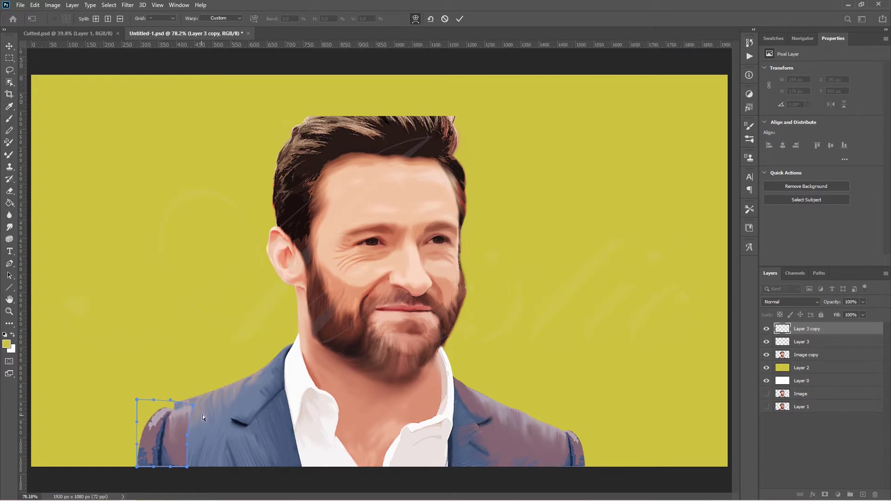
mouse_move(167, 423)
left_mouse_down()
mouse_move(179, 407)
mouse_move(191, 415)
left_mouse_up()
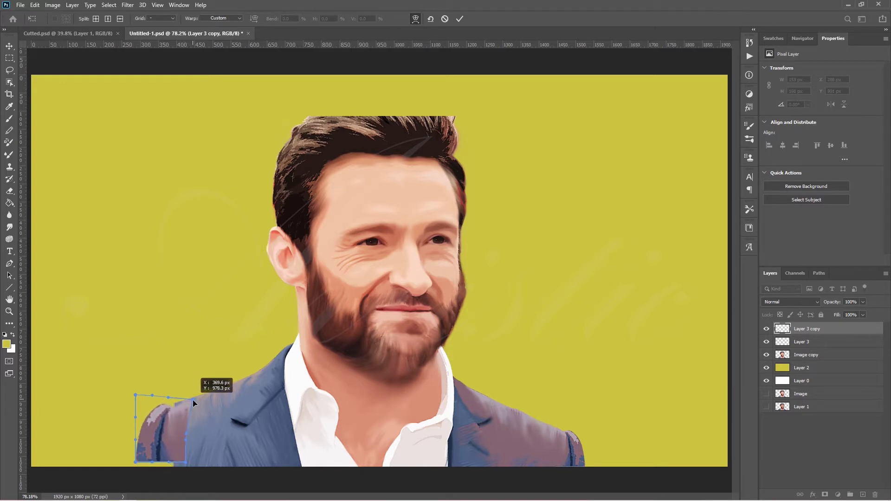
key("shift+Left")
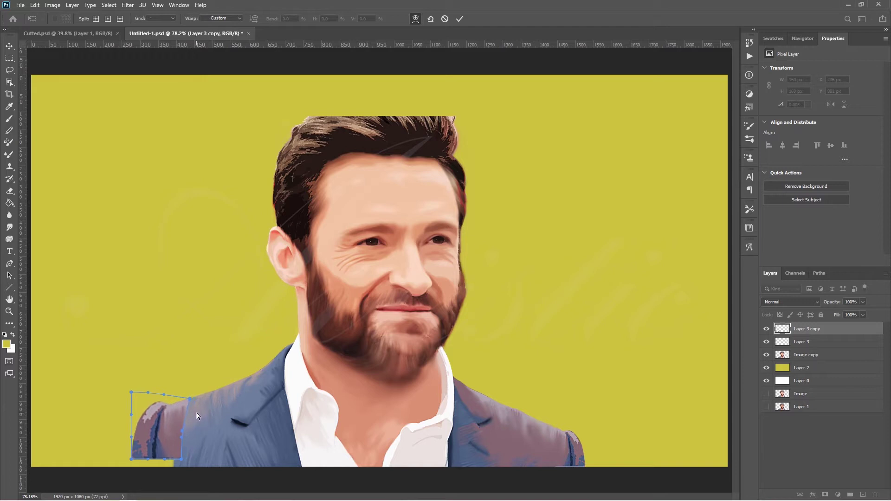
left_click_drag(148, 463, 154, 458)
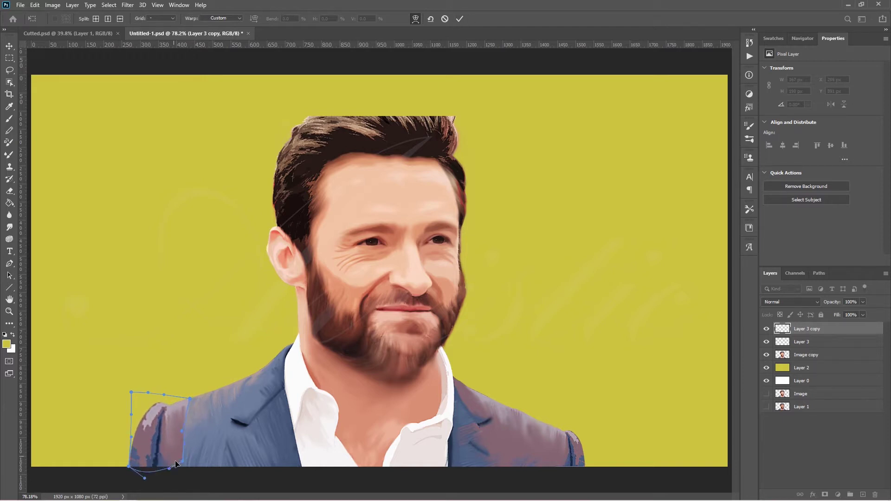
left_click(460, 19)
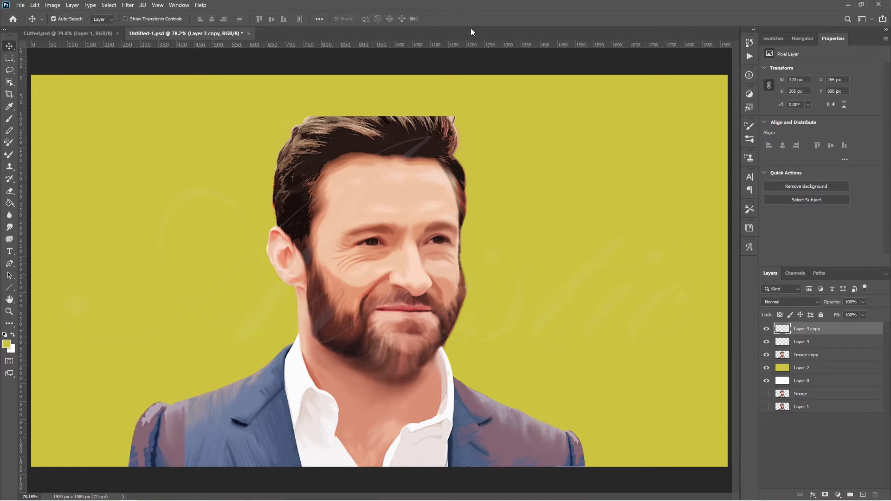
Merge Layer 3 copy, Layer 3 and Image copy into a single portrait layer
left_click(821, 343)
key("ctrl+e")
left_click(808, 329, "shift")
key("ctrl+e")
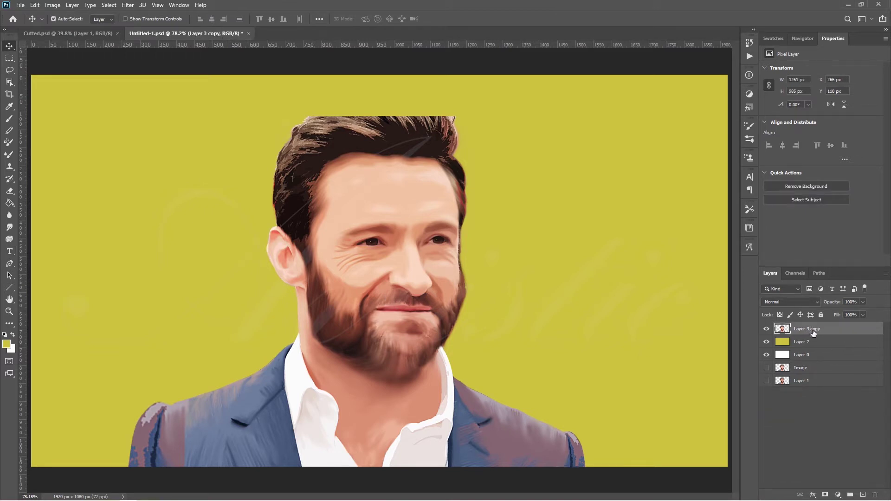
Pick a larger textured brush, sample the jacket's blue-grey and paint over the left shoulder patch
left_click(9, 227)
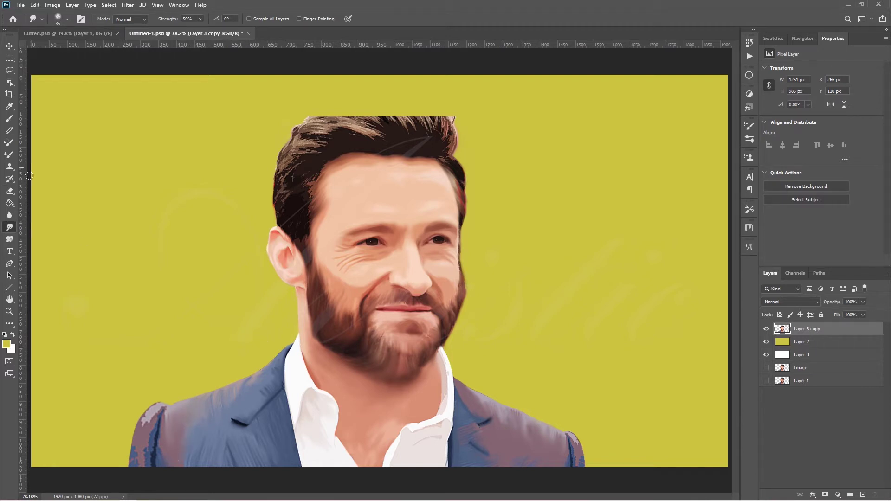
key("b")
left_click(749, 139)
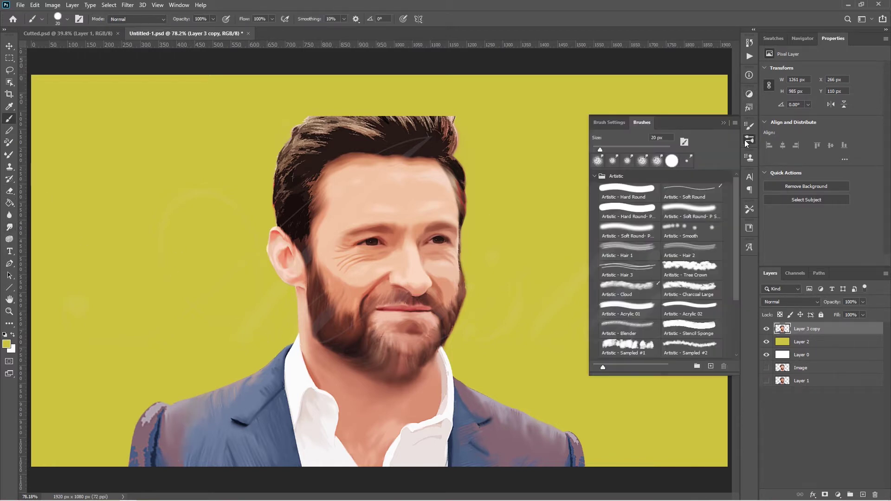
left_click(691, 227)
left_click(749, 139)
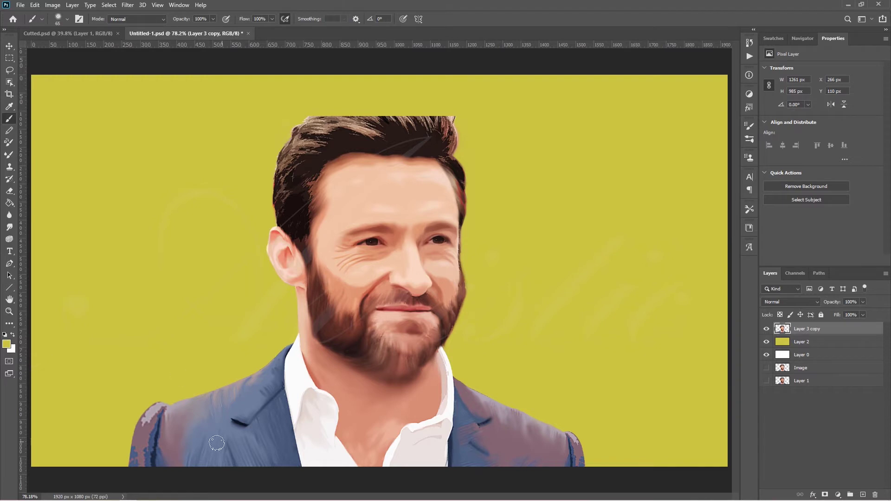
left_click(183, 440, "alt")
left_click_drag(169, 445, 170, 408)
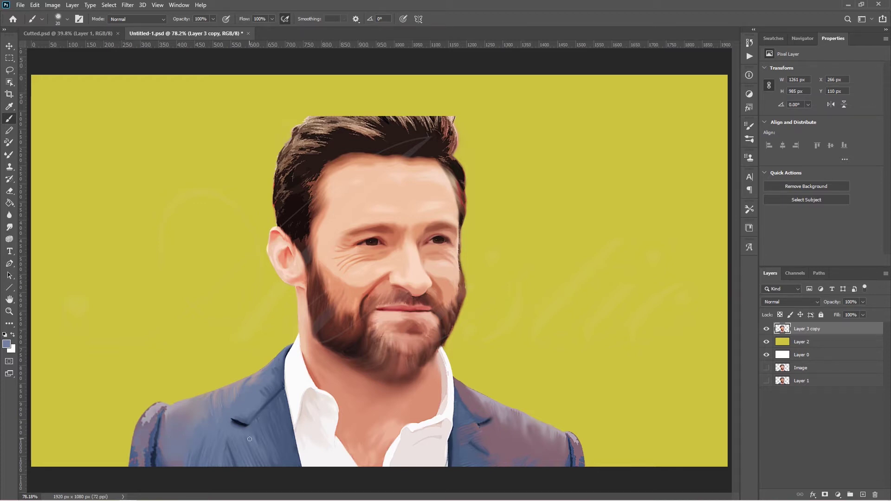
left_click(9, 228)
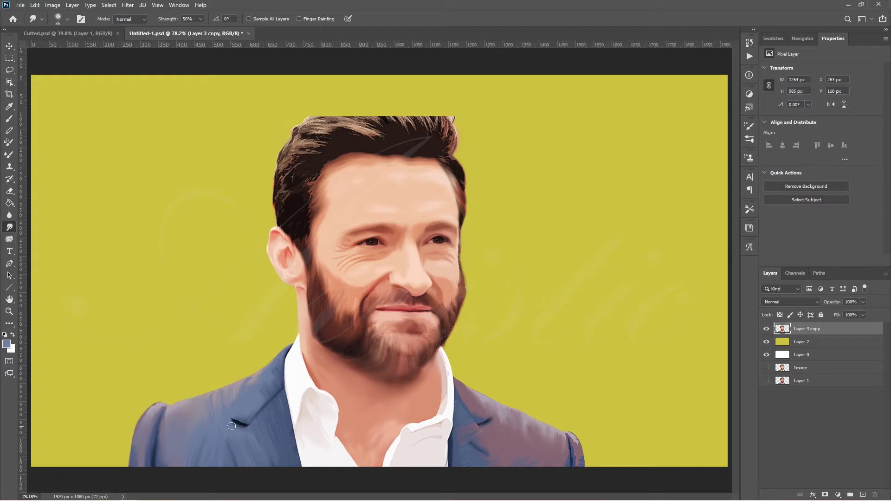
key("b")
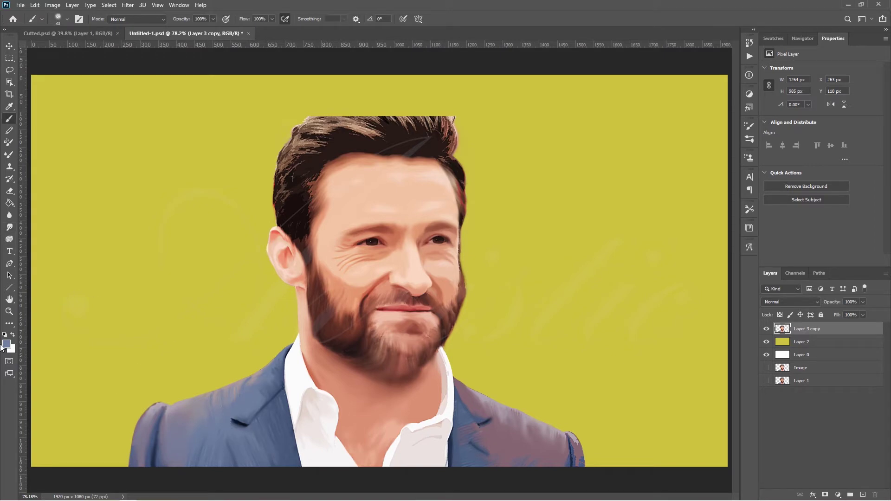
Zoom in, choose a darker blue, and draw the collar seam and lapel edge lines on the left jacket
key("ctrl+plus")
key("ctrl+plus")
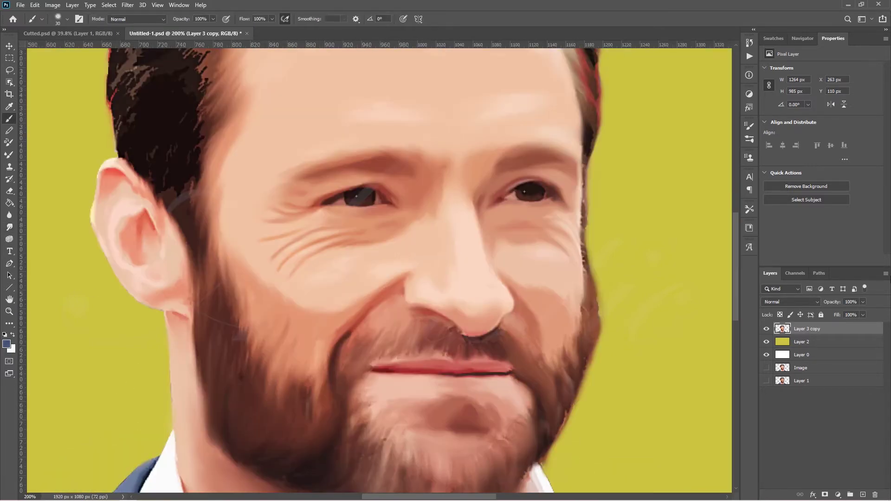
scroll(402, 414, "down", 5)
scroll(402, 413, "left", 4)
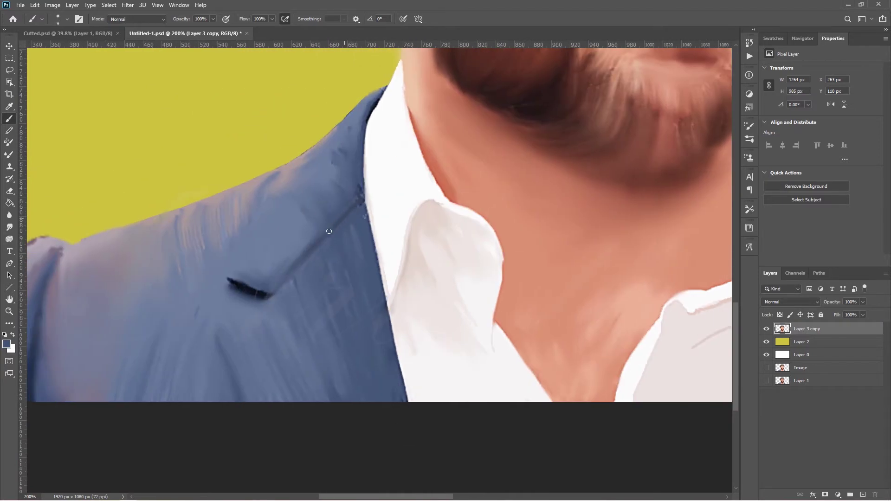
left_click(7, 343)
key("Return")
mouse_move(319, 244)
left_mouse_down()
mouse_move(216, 332)
mouse_move(244, 400)
left_mouse_up()
left_click_drag(216, 332, 324, 239)
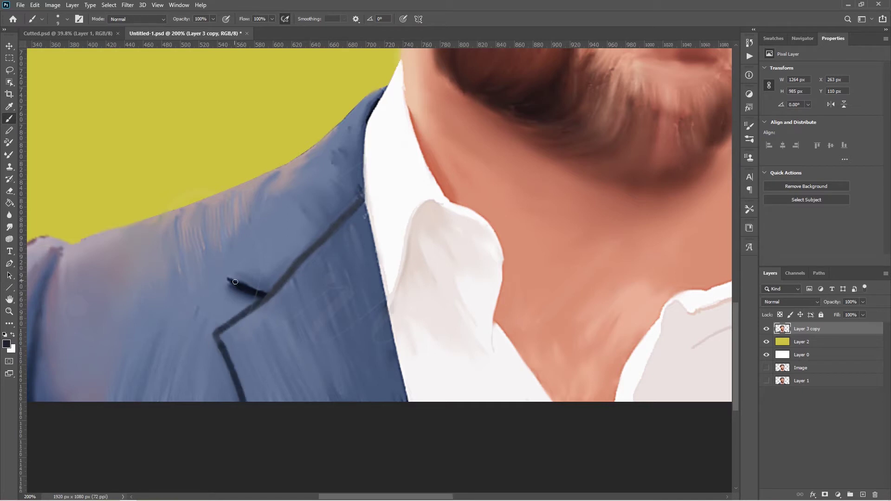
left_click_drag(230, 267, 285, 163)
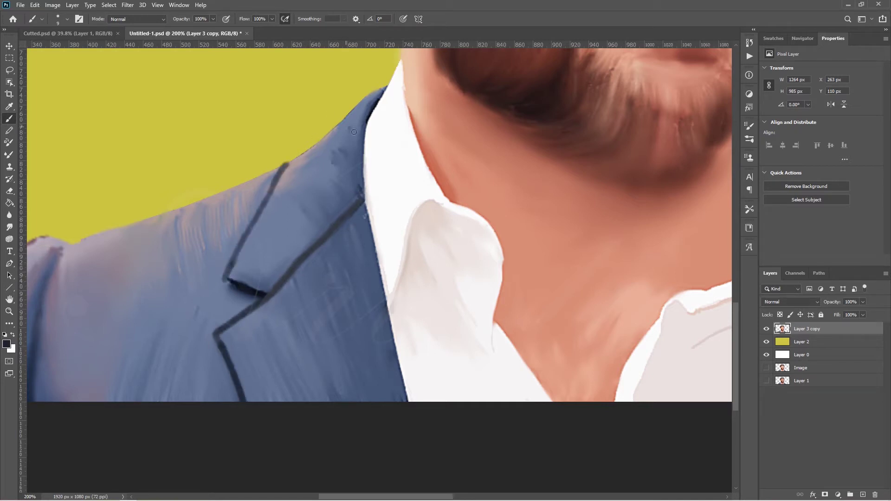
left_click_drag(229, 277, 290, 161)
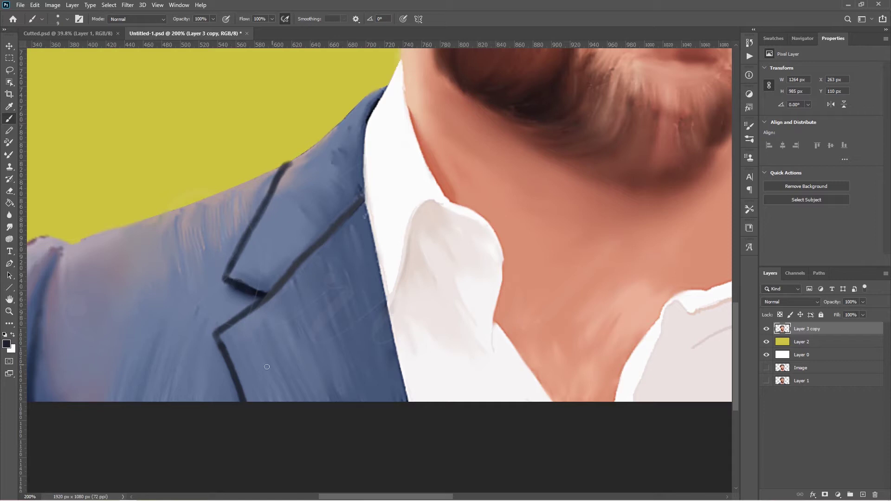
Smudge the new lapel lines, lapel notch and shoulder line softly into the jacket
left_click(9, 227)
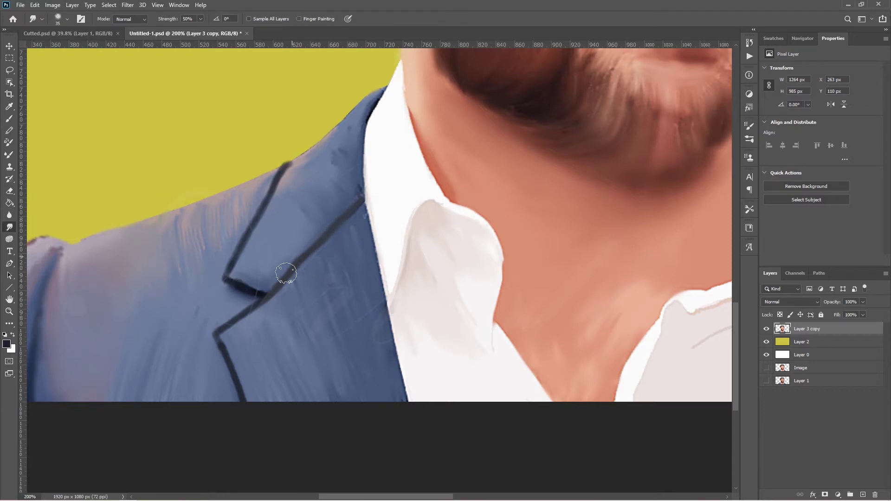
mouse_move(232, 320)
left_mouse_down()
mouse_move(244, 404)
mouse_move(227, 392)
mouse_move(314, 245)
left_mouse_up()
left_click_drag(219, 289, 235, 284)
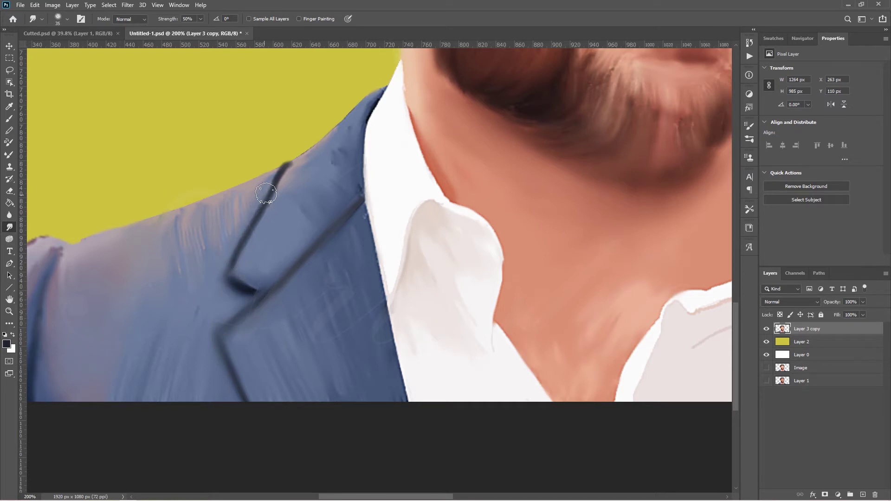
mouse_move(267, 199)
left_mouse_down()
mouse_move(307, 139)
mouse_move(261, 164)
mouse_move(288, 150)
mouse_move(249, 199)
mouse_move(259, 164)
mouse_move(290, 145)
mouse_move(252, 159)
mouse_move(187, 222)
mouse_move(219, 198)
left_mouse_up()
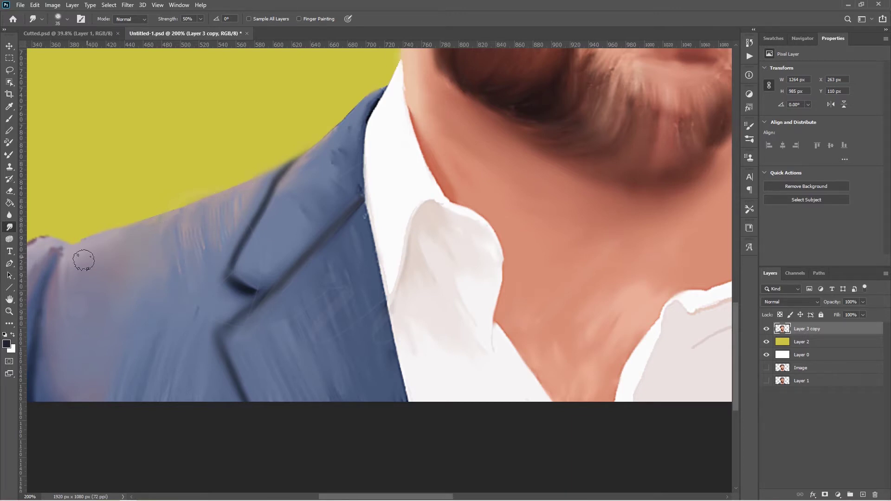
key("ctrl+0")
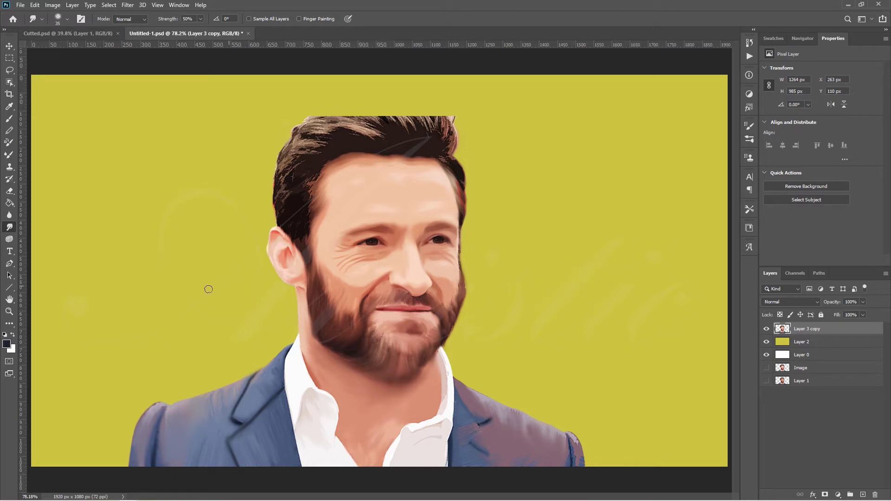
Paint a dark lapel line down the right jacket and a dark stroke up its shoulder
key("b")
scroll(478, 362, "up", 5)
scroll(525, 301, "down", 1)
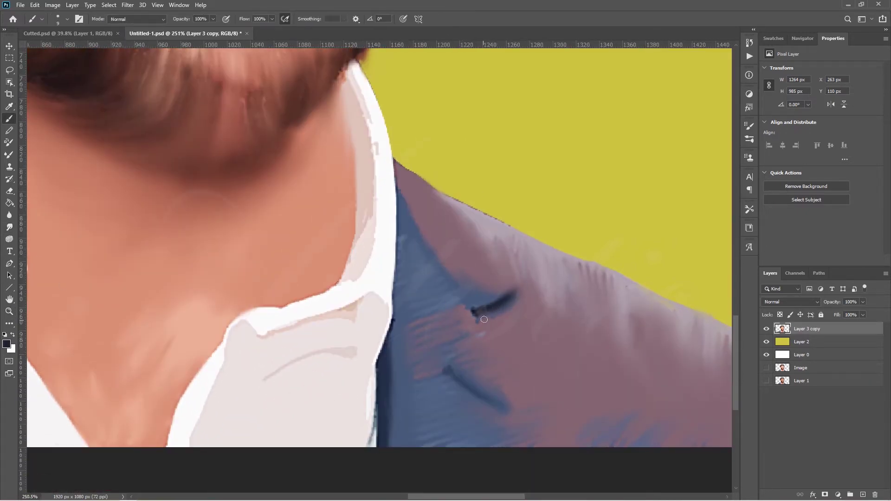
scroll(485, 319, "up", 1)
mouse_move(482, 369)
left_mouse_down()
mouse_move(542, 407)
mouse_move(527, 492)
left_mouse_up()
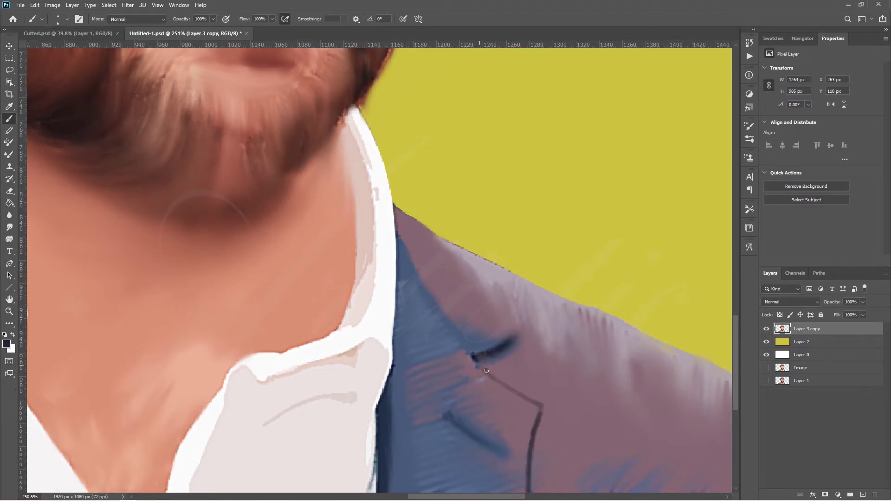
left_click_drag(519, 319, 476, 258)
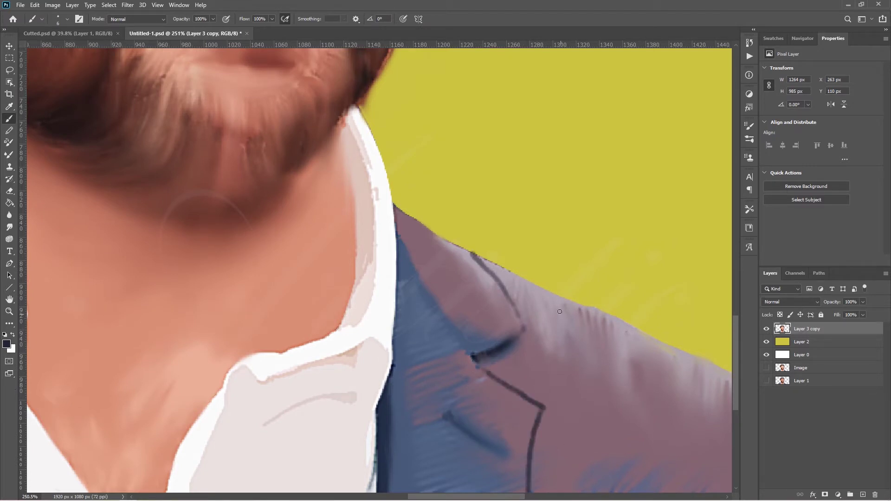
Smudge the dark lapel and shoulder lines and the crease near the collar into soft blue-grey paint
left_click(10, 227)
mouse_move(482, 367)
left_mouse_down()
mouse_move(497, 378)
mouse_move(533, 464)
mouse_move(529, 490)
left_mouse_up()
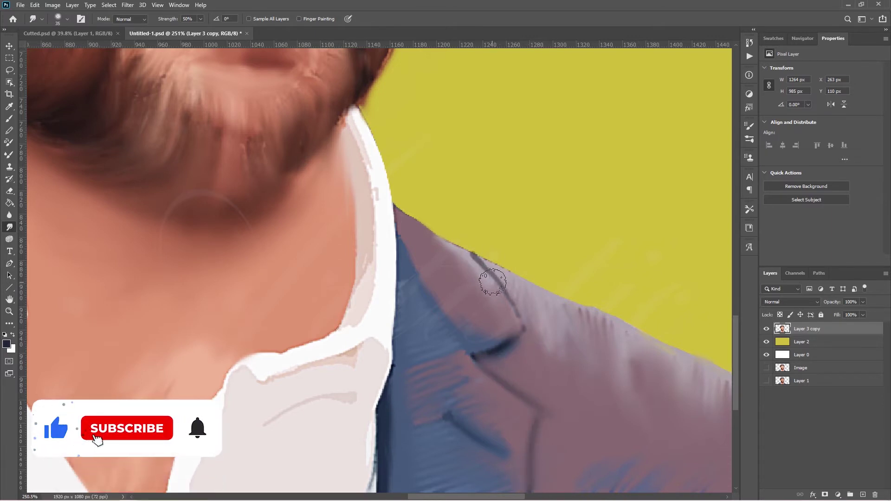
key("bracketleft")
key("bracketleft")
left_click_drag(476, 260, 526, 321)
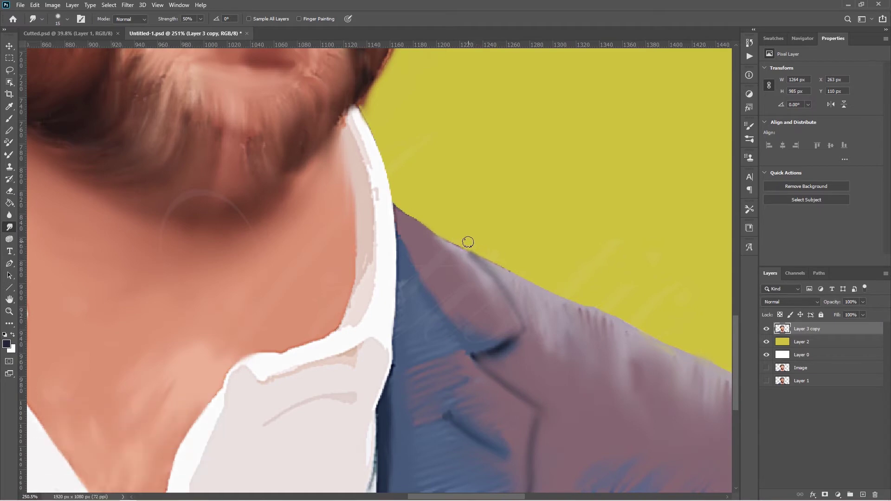
scroll(485, 433, "left", 10)
key("bracketright")
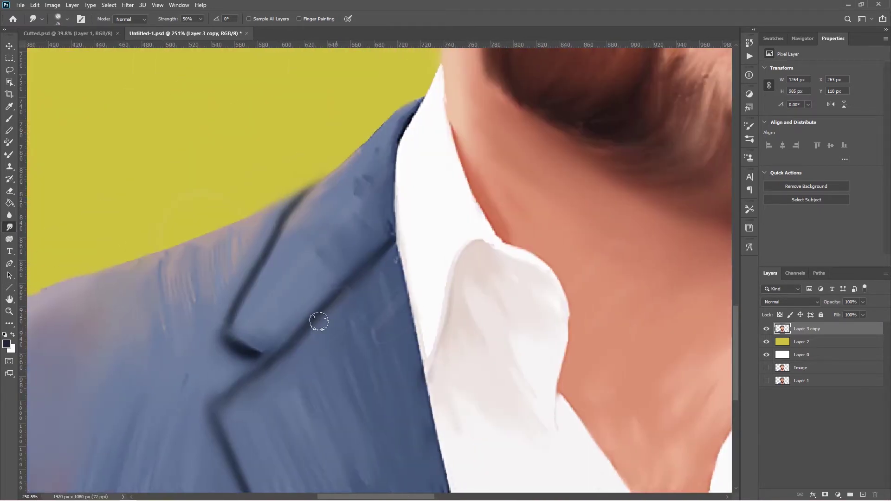
left_click_drag(364, 292, 377, 263)
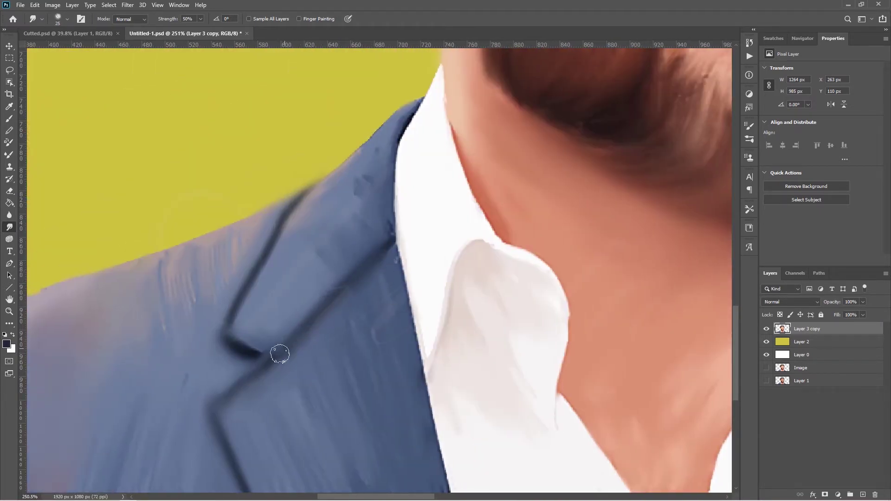
scroll(246, 460, "left", 3)
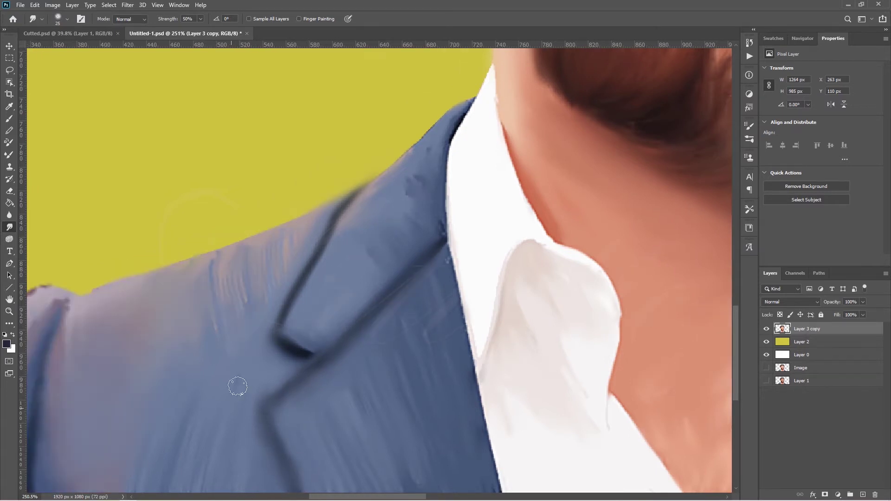
left_click_drag(296, 287, 341, 213)
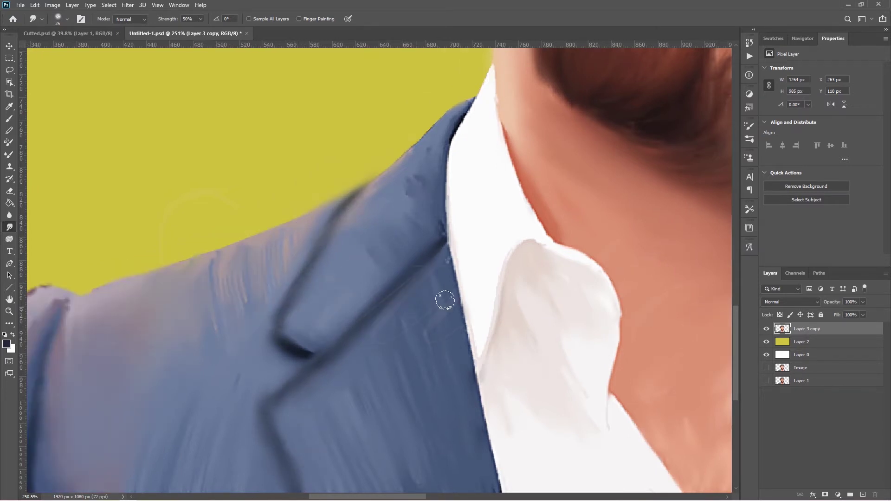
key("ctrl+0")
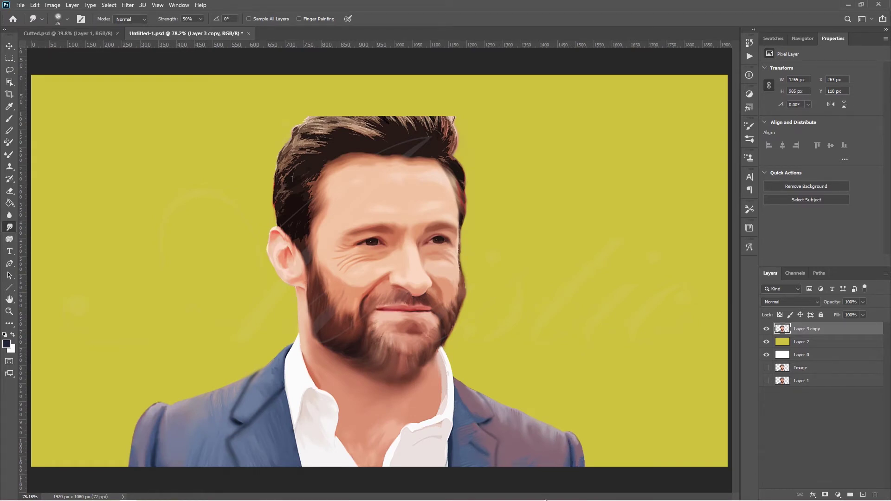
Zoom in on the forehead and hair, then smudge the coarse hair at the temple smooth
key("z")
left_click_drag(74, 268, 330, 354)
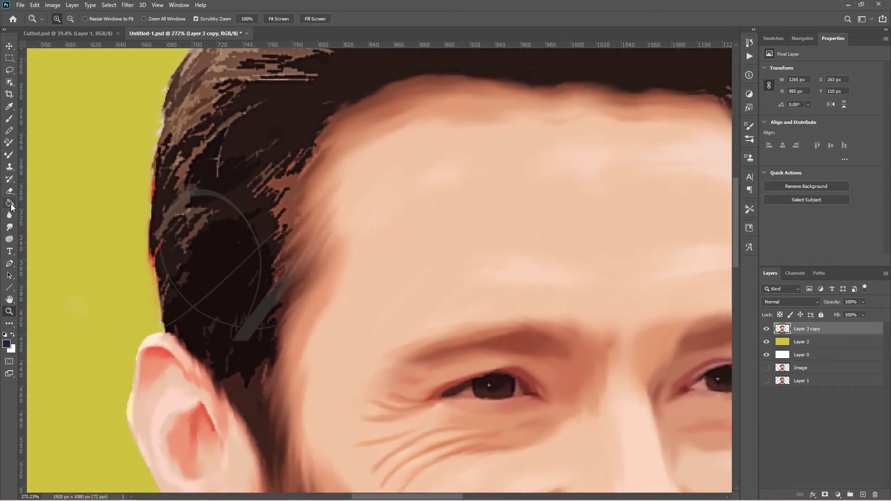
left_click(9, 227)
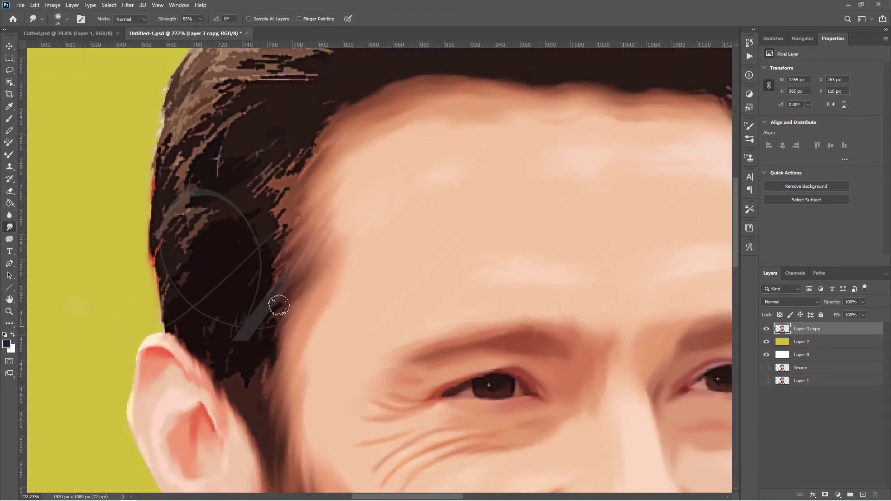
left_click_drag(229, 191, 175, 294)
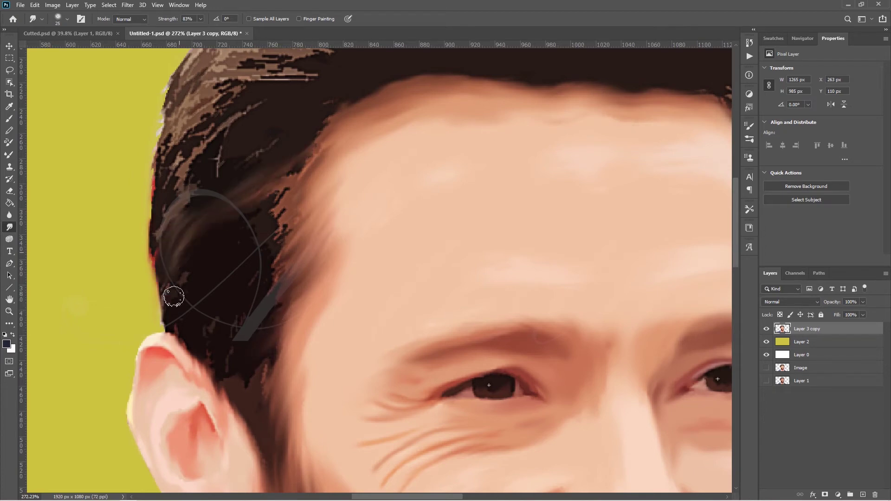
left_click_drag(284, 195, 252, 300)
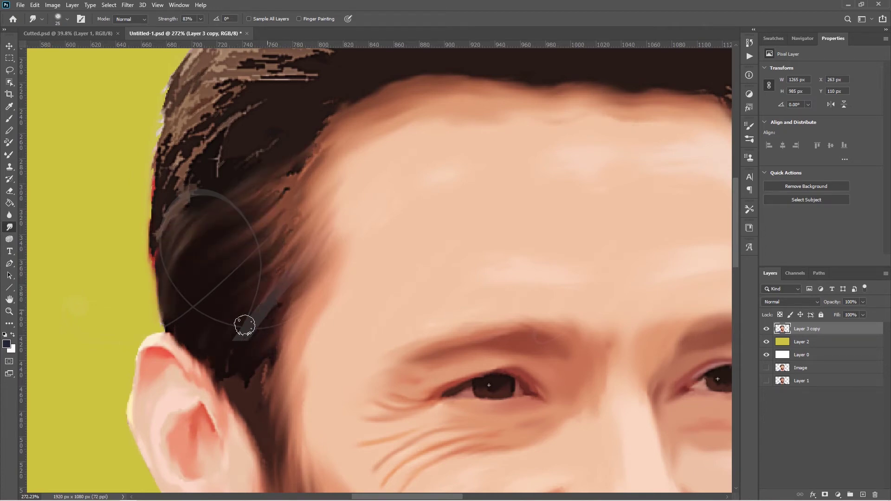
left_click_drag(313, 149, 271, 199)
Smooth the temple and upper-left hairline strands with varying Smudge brush sizes
scroll(279, 213, "up", 3)
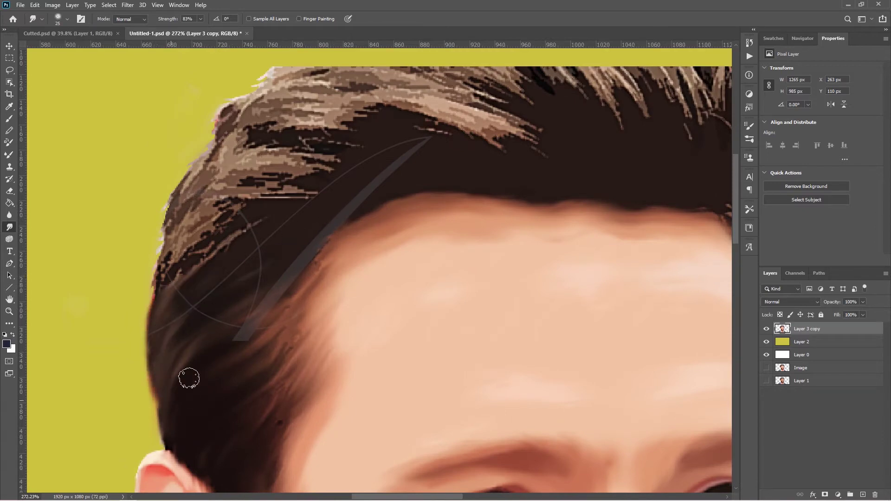
key("bracketright")
key("bracketright")
left_click_drag(242, 227, 205, 261)
key("bracketleft")
key("bracketleft")
key("bracketleft")
left_click_drag(325, 195, 186, 239)
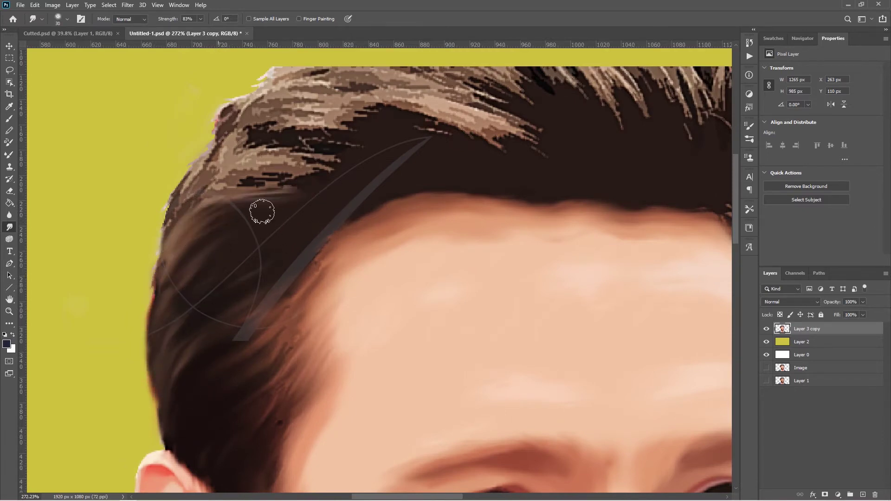
left_click_drag(321, 179, 176, 218)
mouse_move(325, 155)
left_mouse_down()
mouse_move(195, 181)
mouse_move(204, 169)
left_mouse_up()
mouse_move(358, 133)
left_mouse_down()
mouse_move(279, 137)
mouse_move(174, 231)
left_mouse_up()
left_click_drag(246, 123, 197, 168)
Smooth the top and upper-right strands, pushing hair up above the flat top
scroll(358, 242, "up", 5)
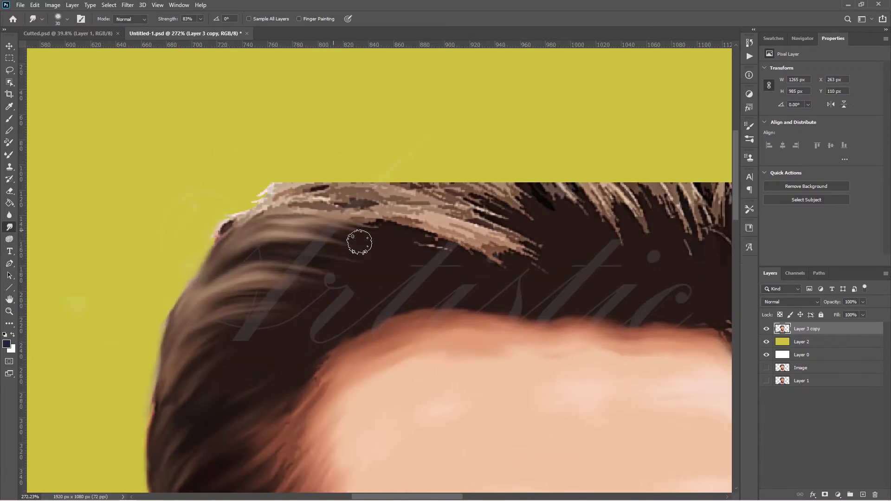
left_click_drag(394, 204, 232, 218)
left_click_drag(506, 255, 371, 202)
left_click_drag(533, 255, 418, 200)
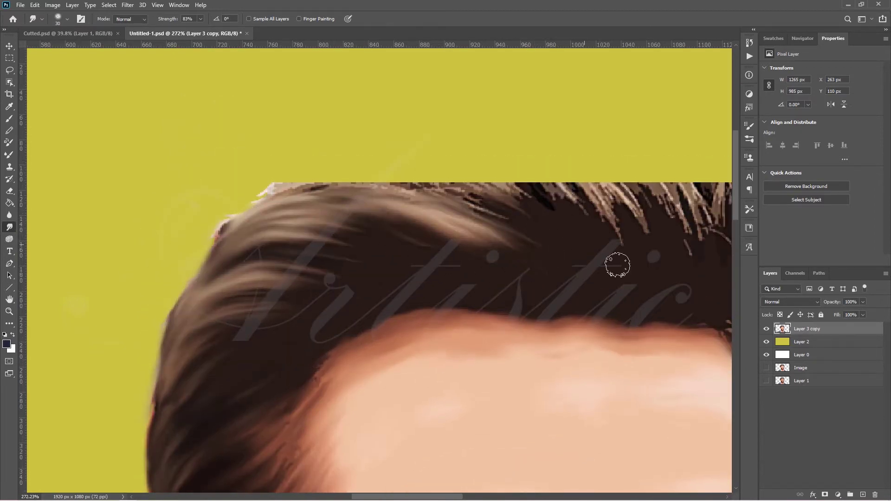
key("ctrl+minus")
mouse_move(527, 294)
left_mouse_down()
mouse_move(558, 223)
mouse_move(567, 254)
mouse_move(549, 263)
mouse_move(497, 209)
left_mouse_up()
mouse_move(506, 251)
left_mouse_down()
mouse_move(487, 212)
mouse_move(306, 207)
mouse_move(465, 205)
left_mouse_up()
left_click_drag(432, 239, 404, 202)
left_click_drag(553, 223, 516, 186)
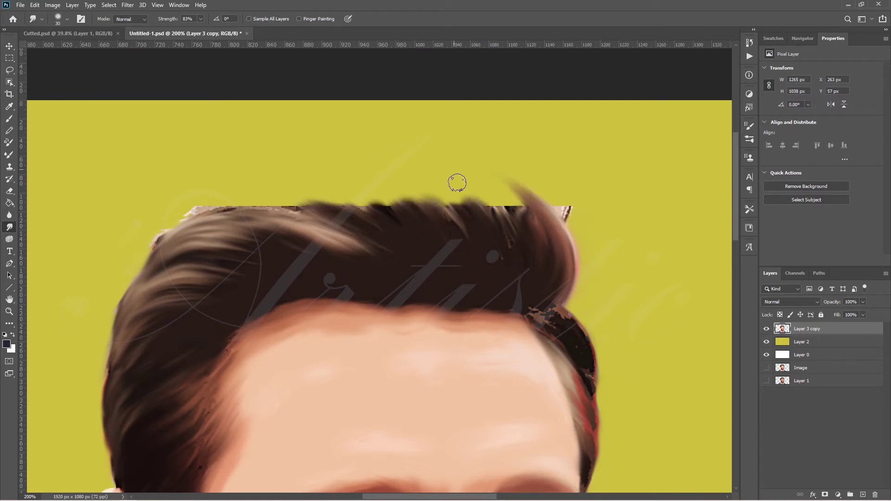
At 100% strength, pull a thick curl upward and fill the flat-cut hair top with strands
key("0")
left_click_drag(557, 249, 353, 139)
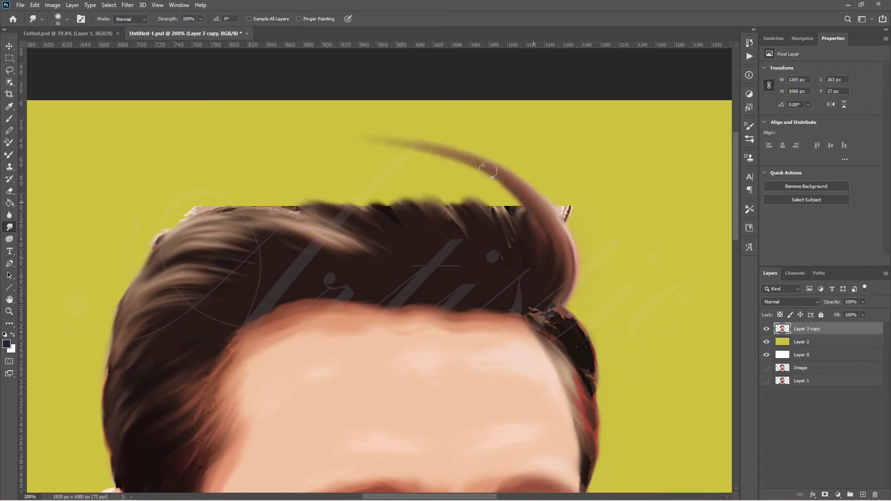
key("bracketright")
left_click_drag(529, 223, 362, 148)
left_click_drag(539, 242, 352, 153)
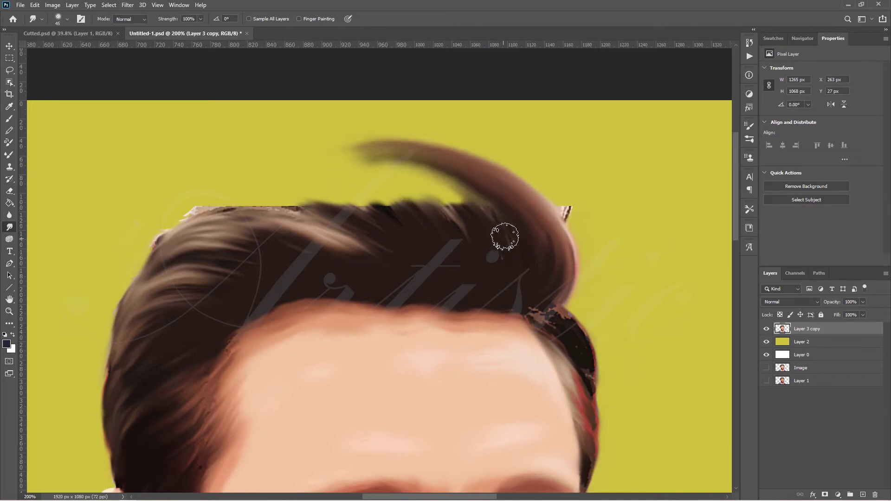
left_click_drag(504, 235, 325, 191)
left_click_drag(442, 229, 301, 195)
left_click_drag(361, 226, 205, 205)
left_click_drag(456, 186, 320, 153)
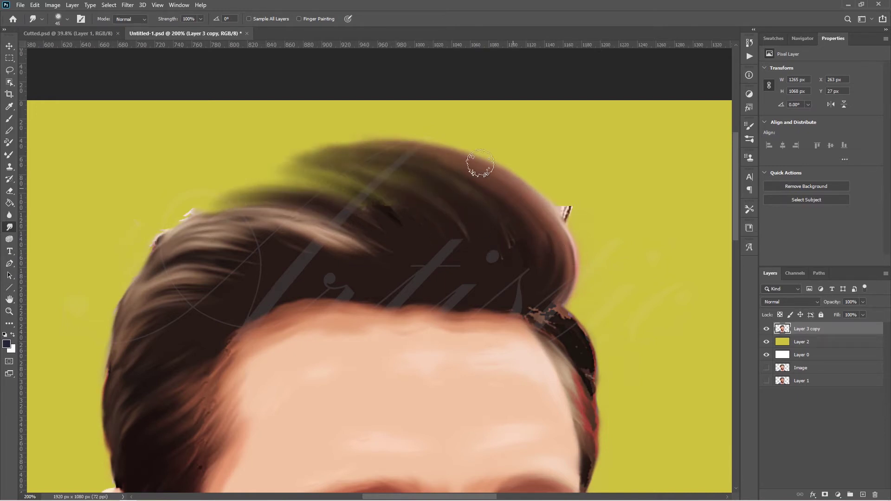
left_click_drag(478, 165, 298, 162)
Blend greenish wisps into the dark brown hair and smooth the upper-left hair edge
left_click_drag(409, 179, 260, 179)
left_click_drag(399, 199, 260, 195)
left_click_drag(408, 233, 241, 204)
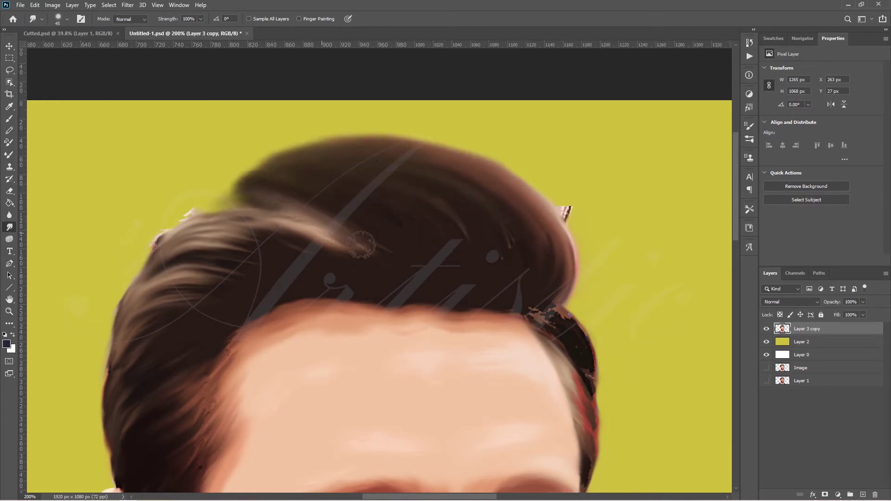
mouse_move(372, 223)
left_mouse_down()
mouse_move(288, 169)
mouse_move(195, 207)
left_mouse_up()
left_click_drag(253, 223, 158, 244)
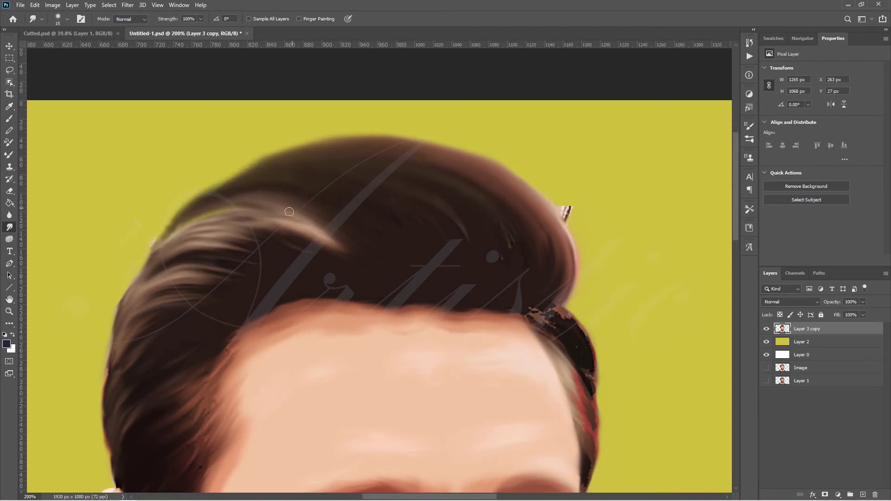
key("bracketleft")
key("bracketleft")
key("bracketleft")
mouse_move(308, 222)
left_mouse_down()
mouse_move(271, 207)
mouse_move(186, 221)
left_mouse_up()
left_click_drag(260, 204, 140, 270)
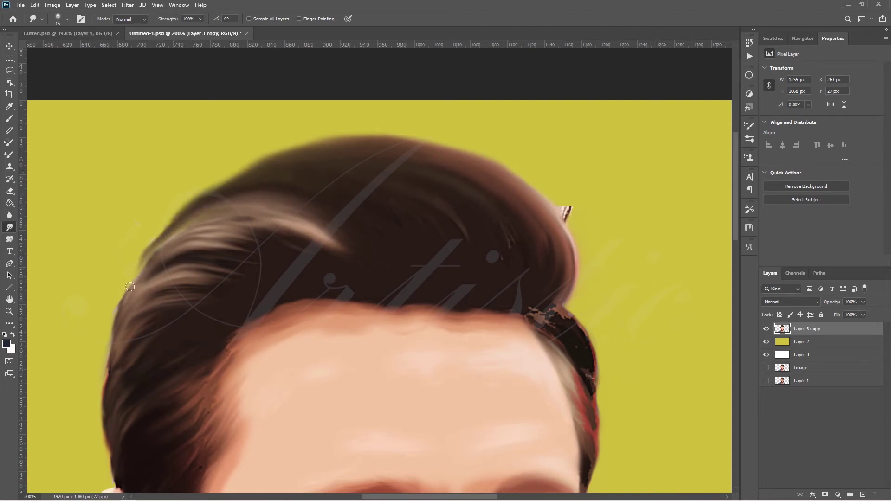
left_click_drag(183, 213, 132, 285)
left_click_drag(161, 245, 133, 281)
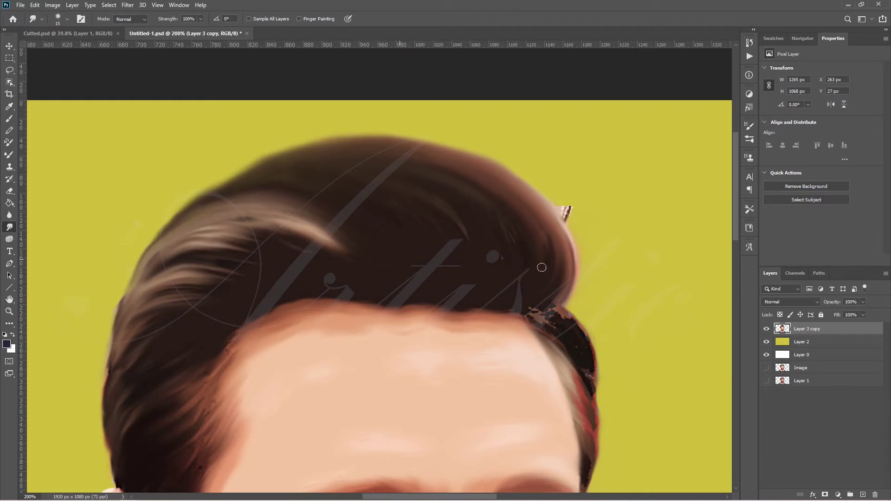
Smudge the jagged right hair edge beside the forehead smooth, then fit the whole image on screen
key("ctrl+0")
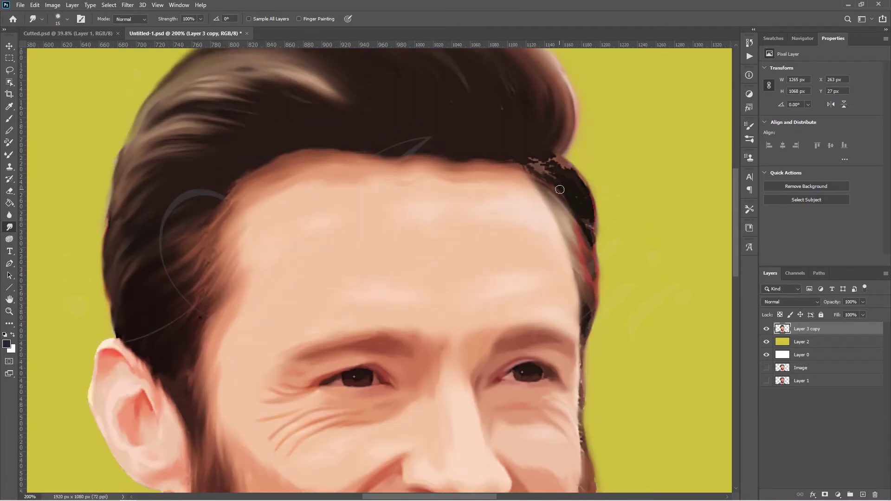
key("ctrl+plus")
key("ctrl+plus")
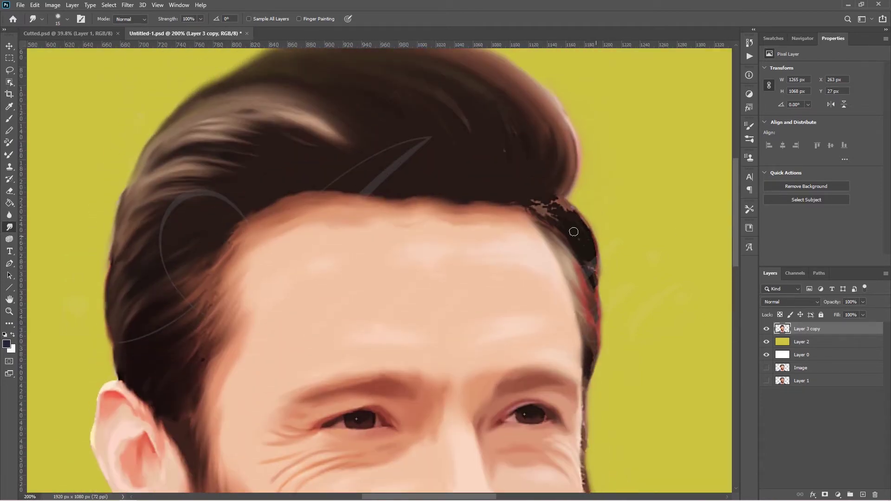
mouse_move(561, 193)
left_mouse_down()
mouse_move(567, 222)
mouse_move(567, 160)
left_mouse_up()
mouse_move(560, 202)
left_mouse_down()
mouse_move(593, 274)
mouse_move(596, 332)
left_mouse_up()
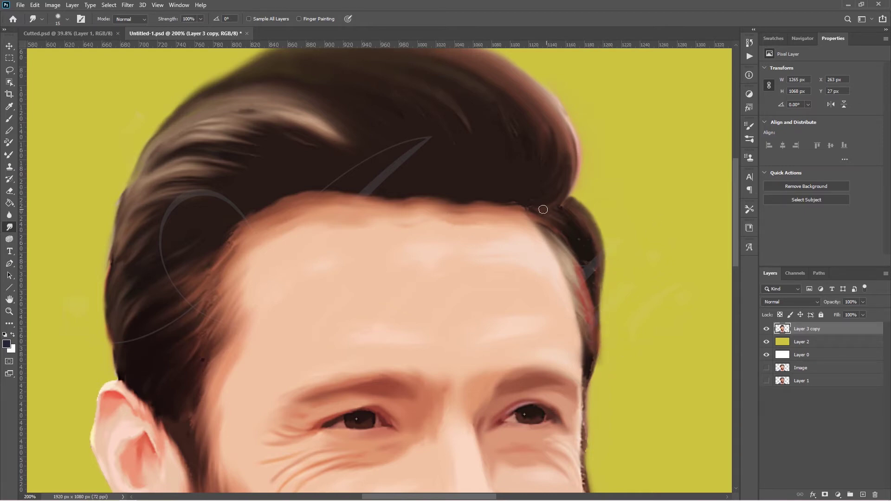
left_click_drag(543, 209, 562, 148)
scroll(592, 243, "down", 3)
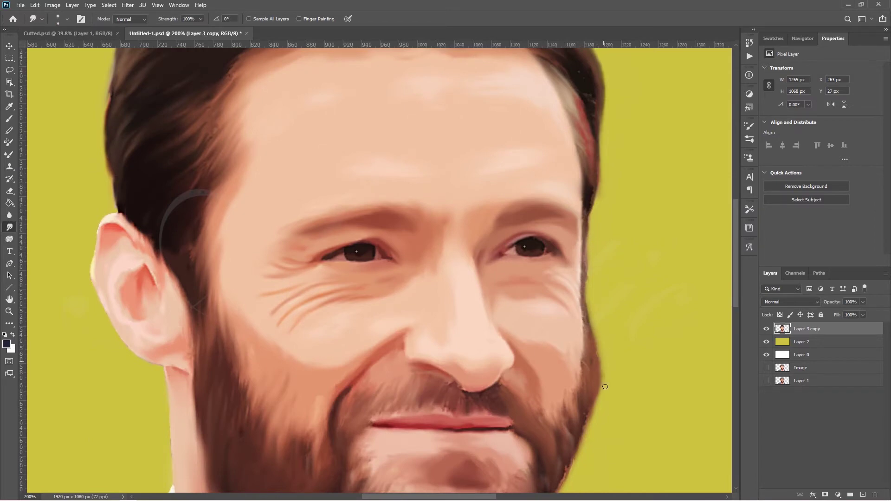
key("ctrl+0")
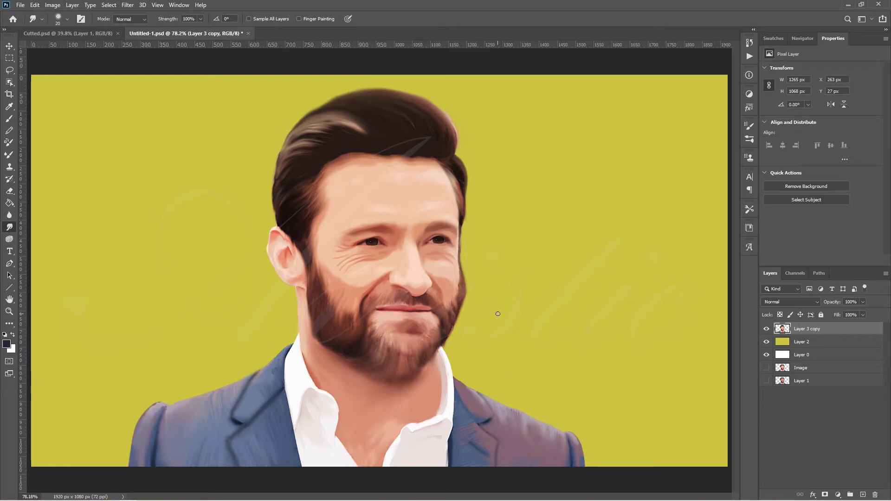
Lower the Smudge tool strength to 35%
left_click(128, 4)
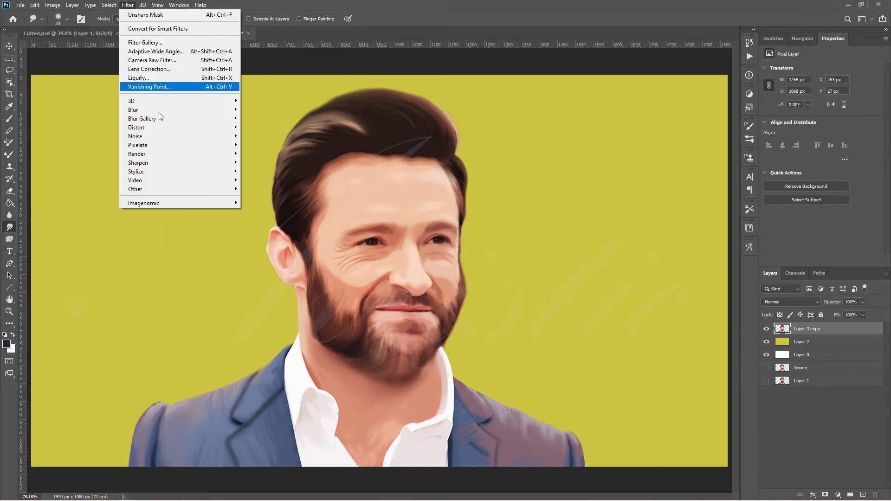
left_click(263, 191)
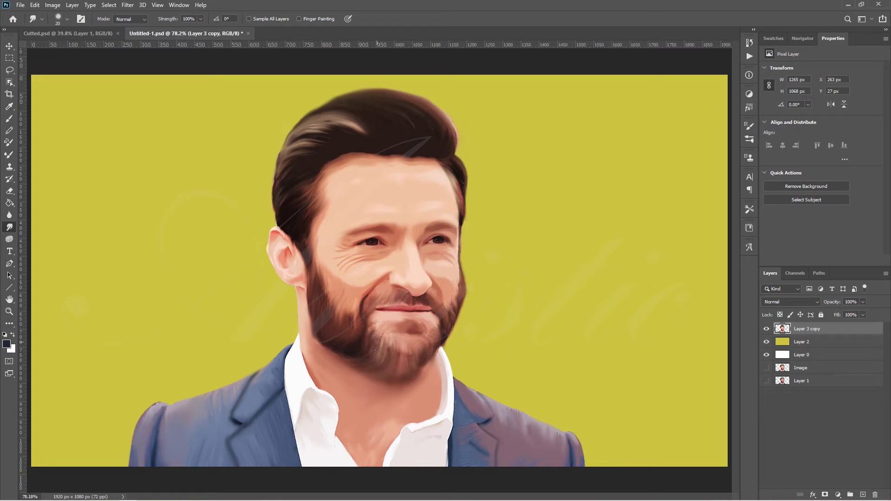
left_click_drag(162, 19, 153, 19)
Add a new top layer and rename the layers Image, Hair and bg
left_click(863, 494)
double_click(810, 342)
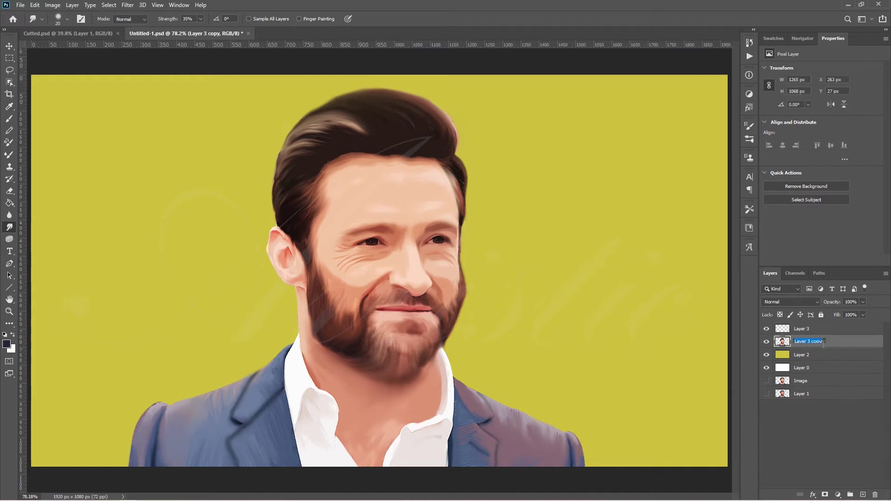
type("Image")
key("Return")
double_click(801, 329)
type("H")
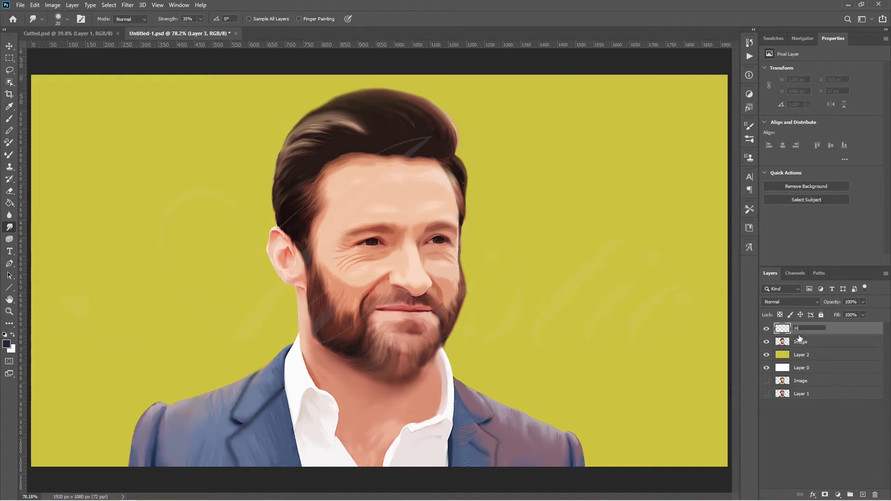
type("air")
key("Return")
left_click(801, 355)
double_click(801, 355)
type("bg")
key("Return")
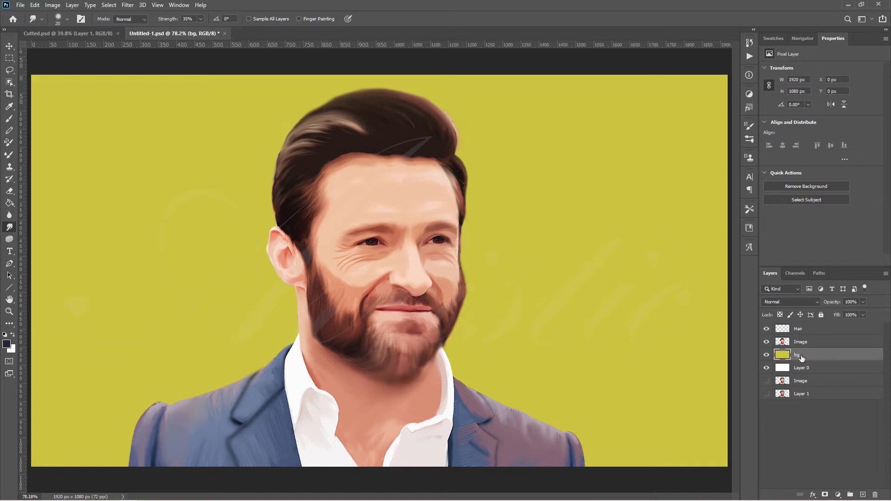
Select the Hair layer with the Brush tool active and zoom in on the top of the hair
left_click(808, 333)
key("b")
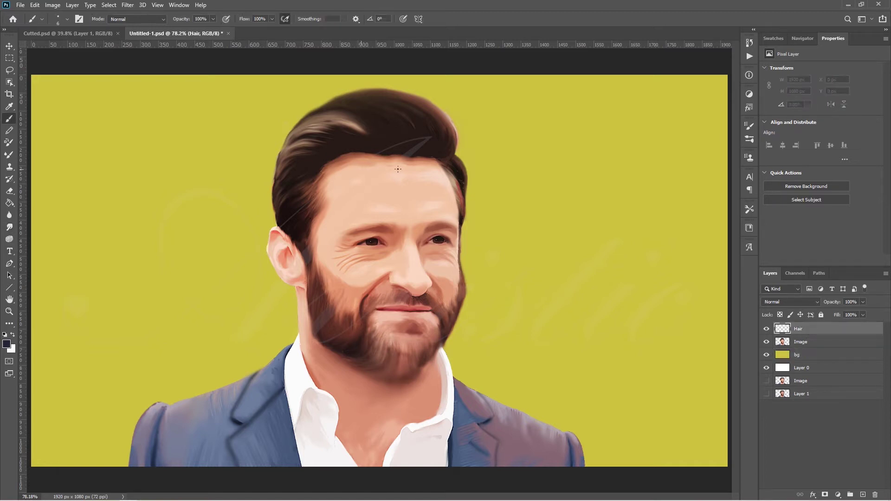
left_click(749, 139)
key("z")
left_click(379, 81)
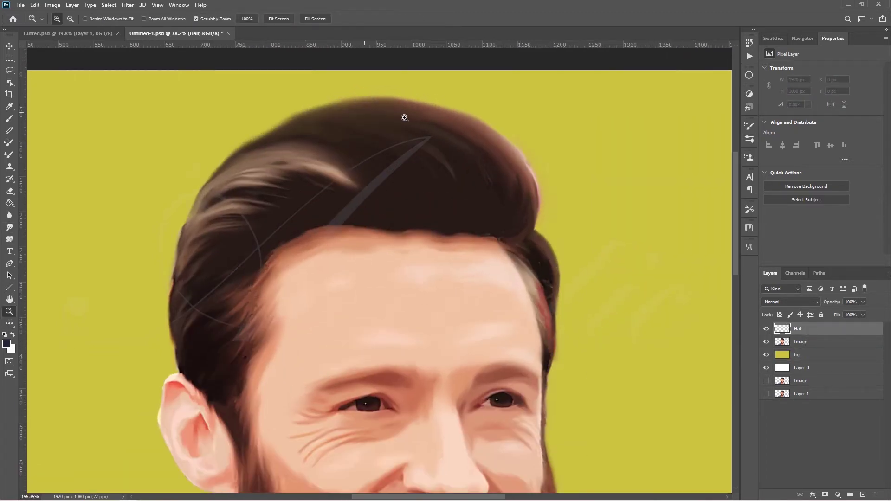
left_click(404, 118)
Return to the Brush and set the foreground colour to a dark red
key("b")
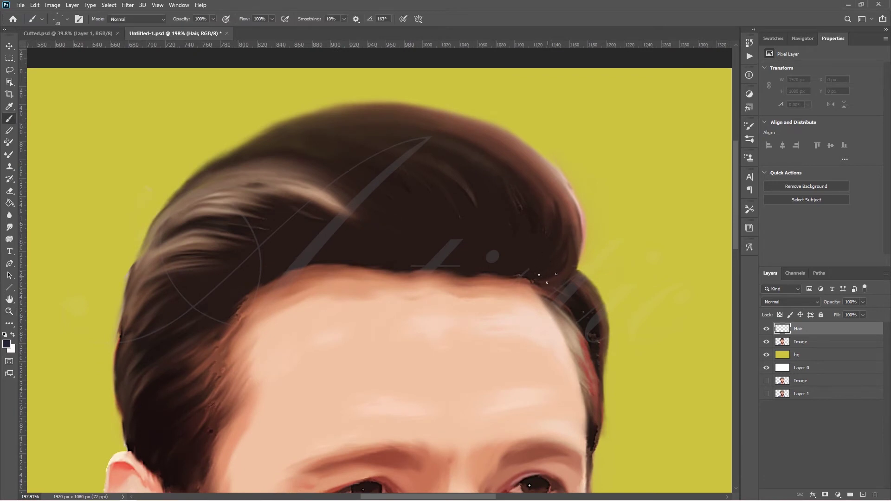
left_click(7, 344)
left_click_drag(521, 182, 517, 213)
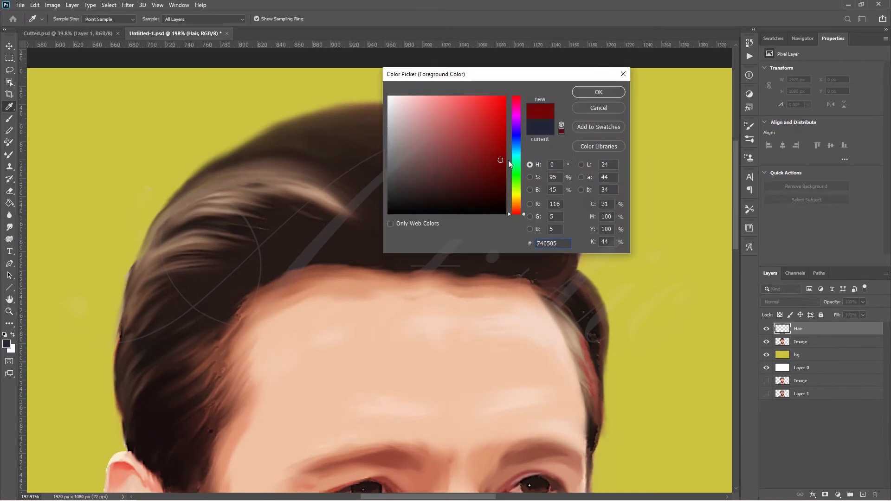
left_click(502, 174)
left_click(587, 91)
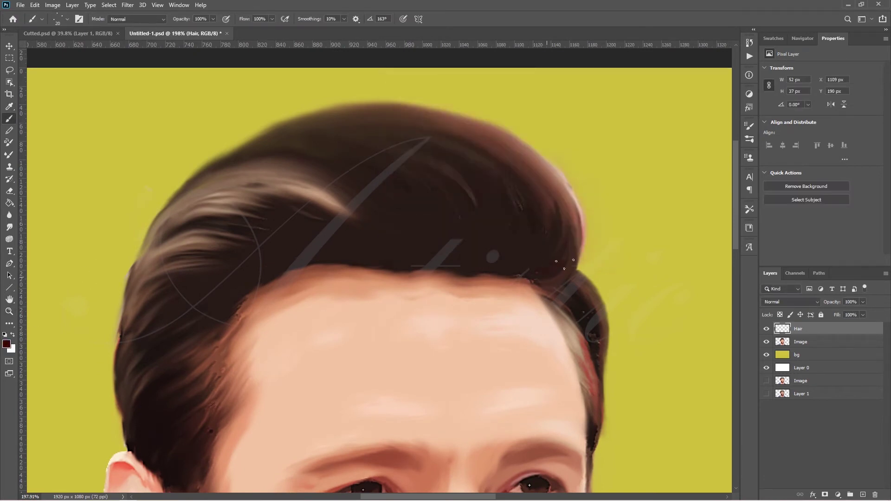
Paint dark red strands along the right edge and across the top of the hair
left_click_drag(539, 166, 569, 220)
left_click_drag(550, 178, 573, 230)
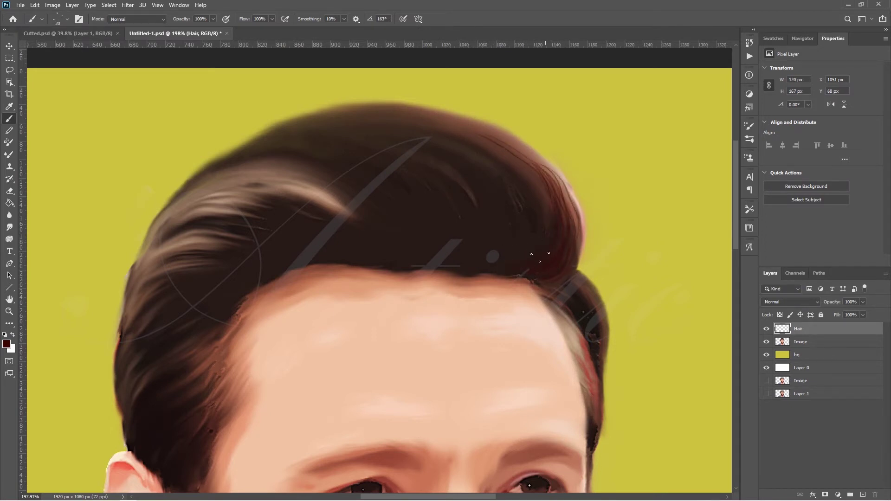
mouse_move(480, 134)
left_mouse_down()
mouse_move(554, 263)
mouse_move(539, 163)
left_mouse_up()
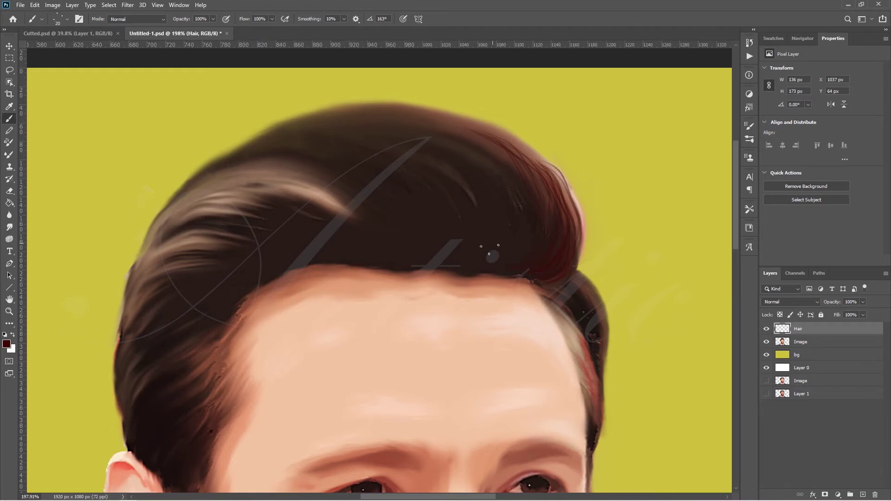
mouse_move(578, 223)
left_mouse_down()
mouse_move(483, 125)
mouse_move(578, 195)
left_mouse_up()
left_click_drag(446, 122, 530, 237)
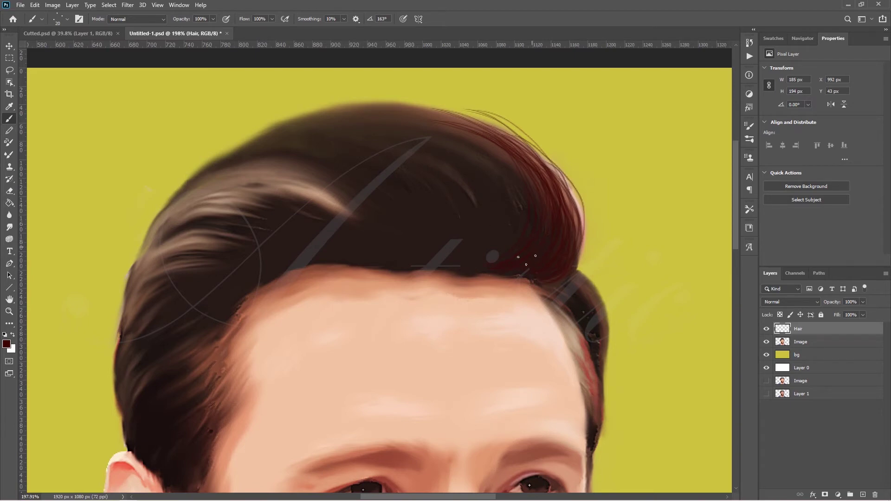
left_click_drag(503, 126, 580, 215)
left_click_drag(464, 134, 510, 166)
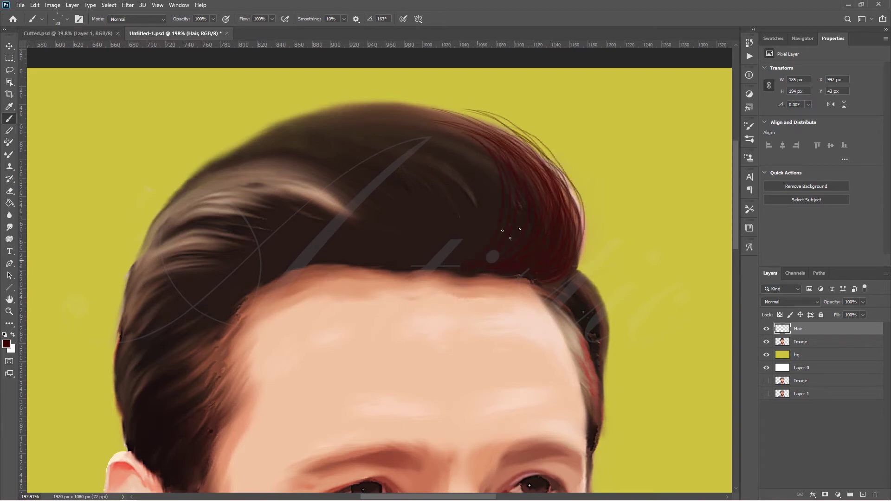
left_click_drag(397, 111, 485, 163)
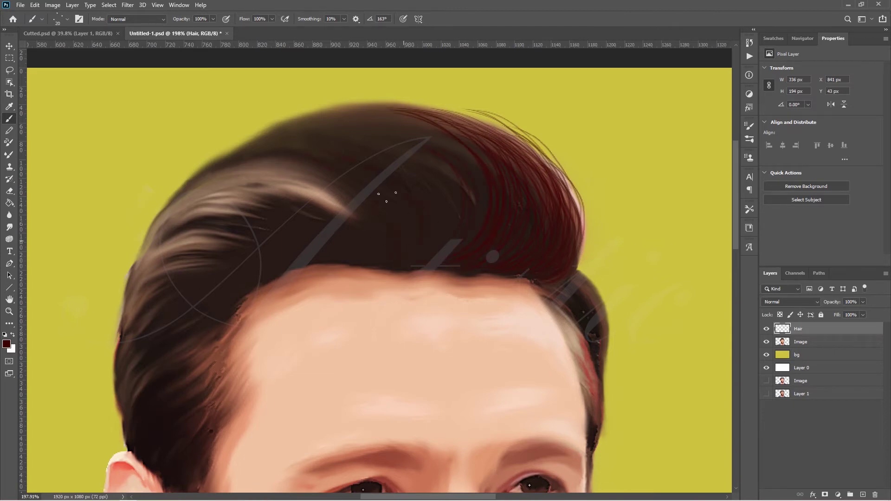
left_click_drag(428, 138, 473, 163)
left_click_drag(348, 123, 397, 234)
left_click_drag(244, 140, 331, 132)
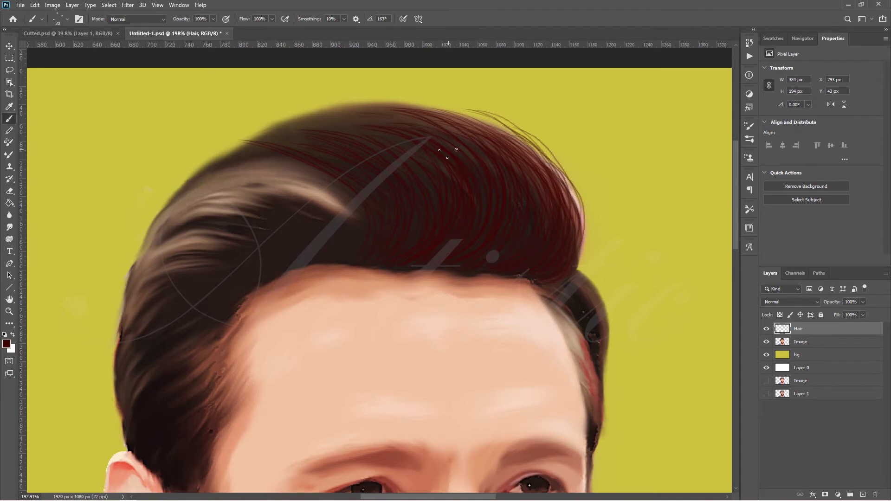
Add flyaway strands above the hair top and along the upper-left edge
left_click_drag(394, 106, 315, 109)
left_click_drag(478, 107, 312, 125)
left_click_drag(398, 101, 239, 128)
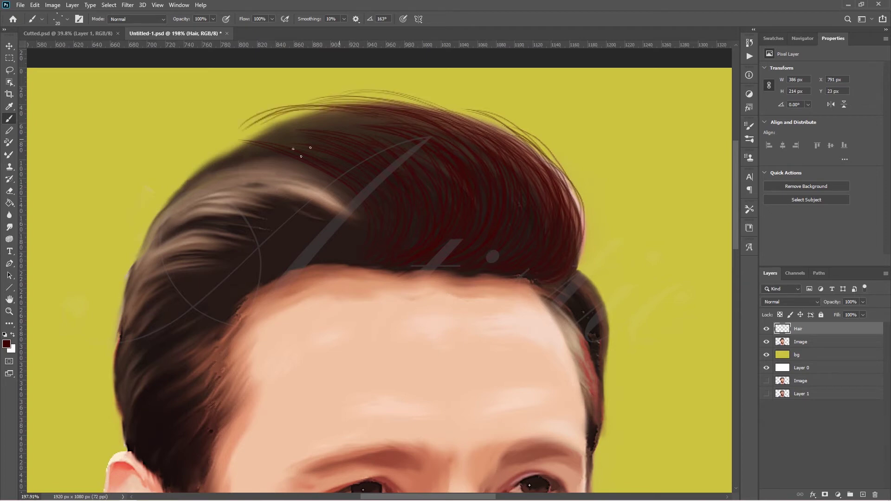
left_click_drag(355, 112, 222, 154)
left_click_drag(287, 111, 190, 197)
mouse_move(347, 212)
left_mouse_down()
mouse_move(263, 191)
mouse_move(294, 185)
mouse_move(205, 168)
left_mouse_up()
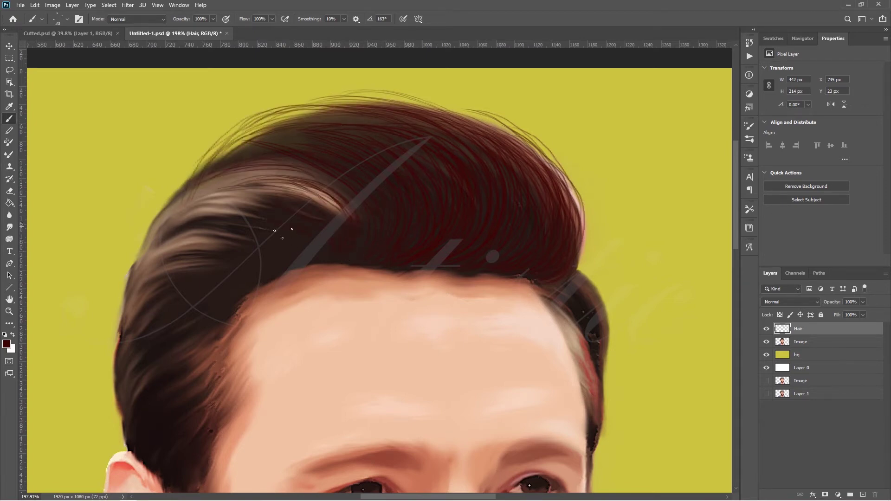
left_click_drag(266, 197, 152, 250)
Paint dark strands down the left hairline and the left side of the hair
mouse_move(226, 309)
left_mouse_down()
mouse_move(182, 358)
mouse_move(193, 361)
left_mouse_up()
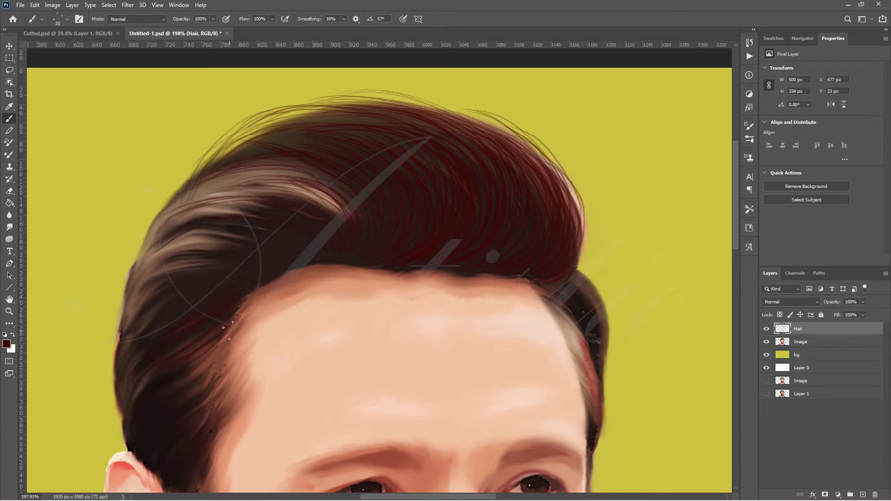
mouse_move(226, 329)
left_mouse_down()
mouse_move(192, 376)
mouse_move(202, 403)
left_mouse_up()
left_click_drag(243, 305, 210, 357)
mouse_move(227, 356)
left_mouse_down()
mouse_move(202, 405)
mouse_move(215, 412)
mouse_move(192, 374)
mouse_move(121, 413)
left_mouse_up()
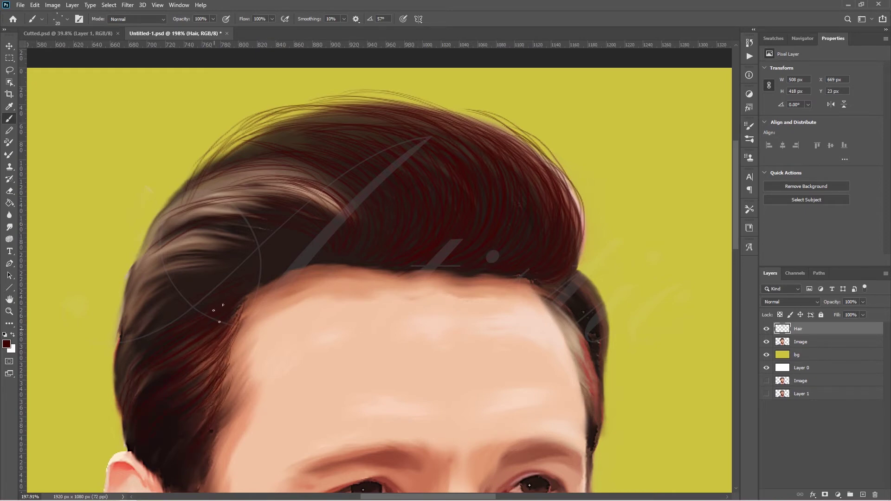
mouse_move(223, 246)
left_mouse_down()
mouse_move(164, 265)
mouse_move(169, 253)
left_mouse_up()
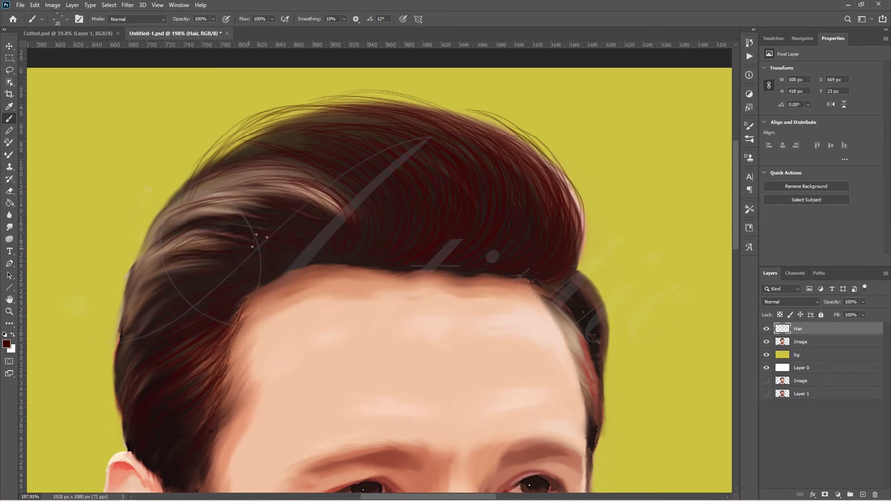
left_click_drag(258, 240, 122, 312)
left_click_drag(154, 279, 117, 346)
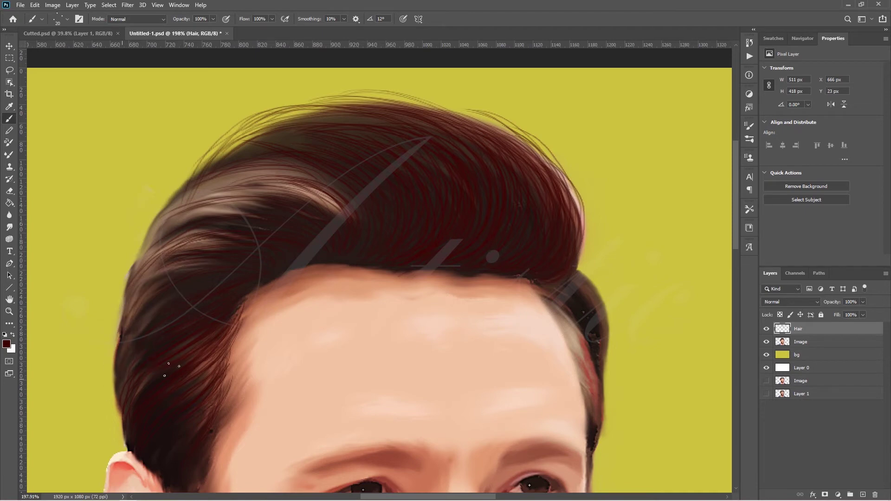
mouse_move(208, 215)
left_mouse_down()
mouse_move(242, 212)
mouse_move(121, 278)
left_mouse_up()
left_click_drag(284, 194, 195, 214)
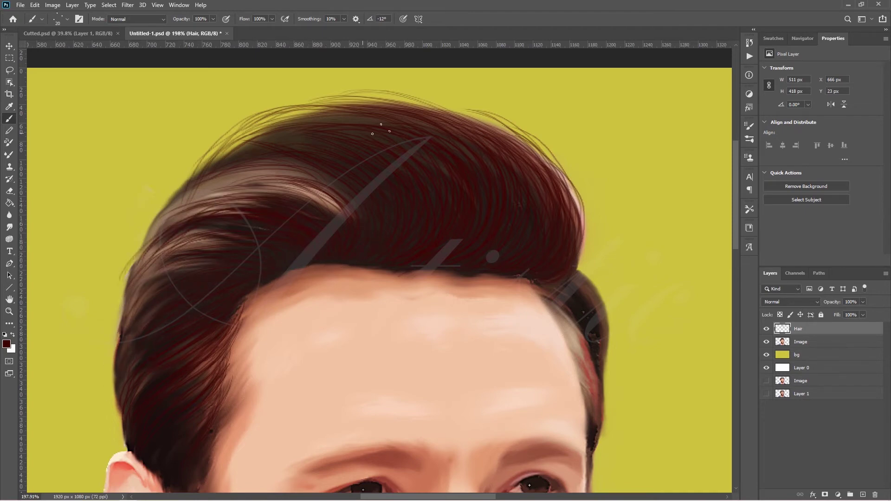
left_click_drag(362, 123, 277, 135)
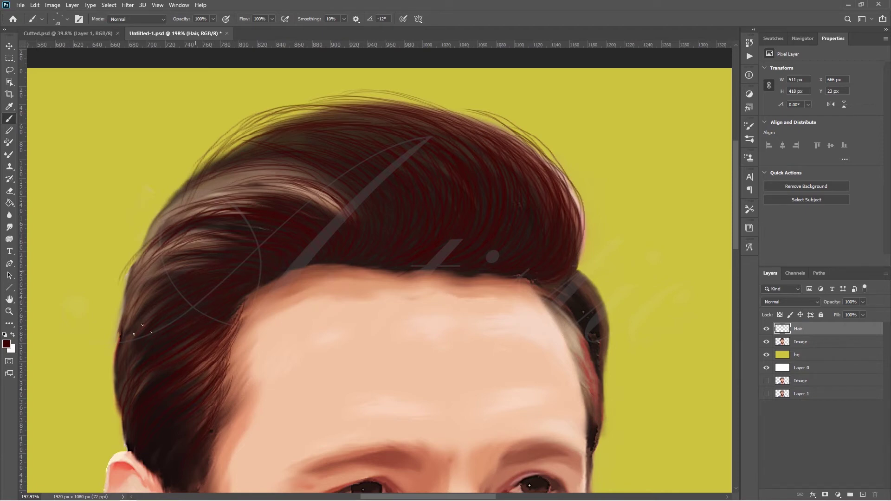
mouse_move(227, 239)
left_mouse_down()
mouse_move(112, 399)
mouse_move(111, 446)
left_mouse_up()
left_click_drag(136, 293, 112, 362)
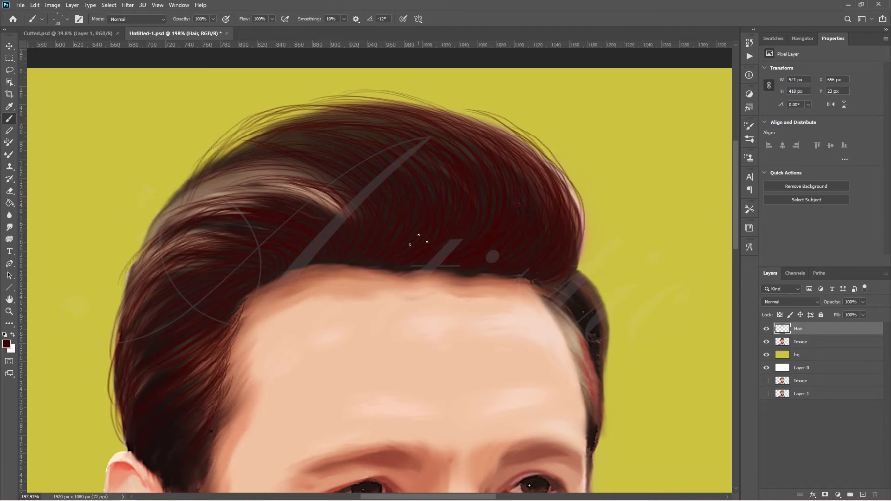
Add thin strands across the upper hair and along the upper-left outline
left_click_drag(312, 135, 286, 141)
left_click_drag(431, 126, 354, 119)
left_click_drag(515, 137, 413, 103)
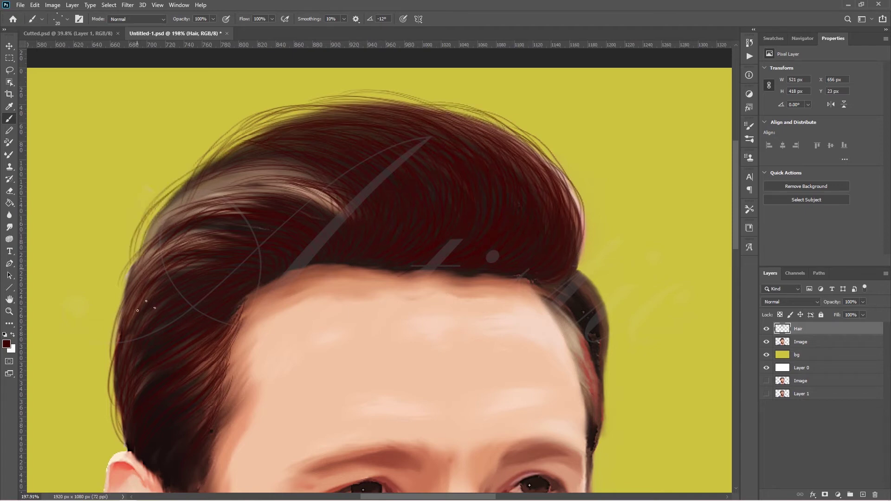
left_click_drag(206, 163, 132, 260)
left_click_drag(318, 172, 239, 182)
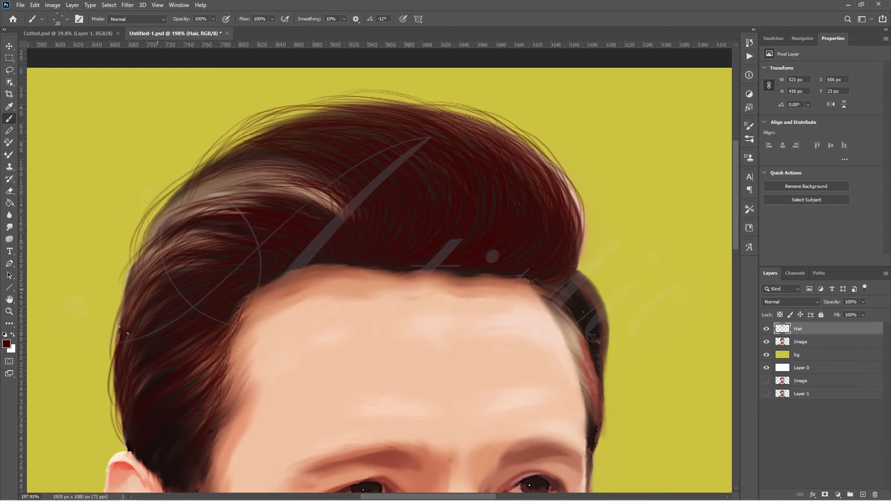
mouse_move(219, 231)
left_mouse_down()
mouse_move(145, 277)
mouse_move(146, 267)
left_mouse_up()
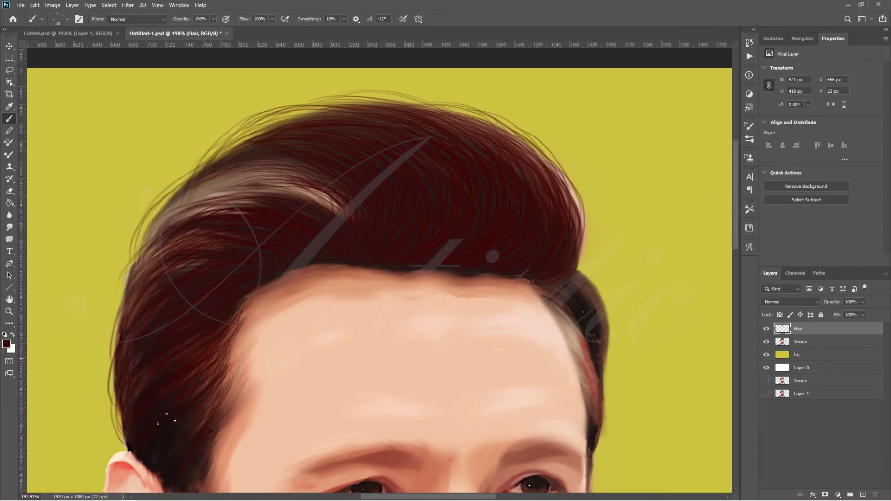
Paint dark strands around the temple hairline
scroll(189, 318, "down", 3)
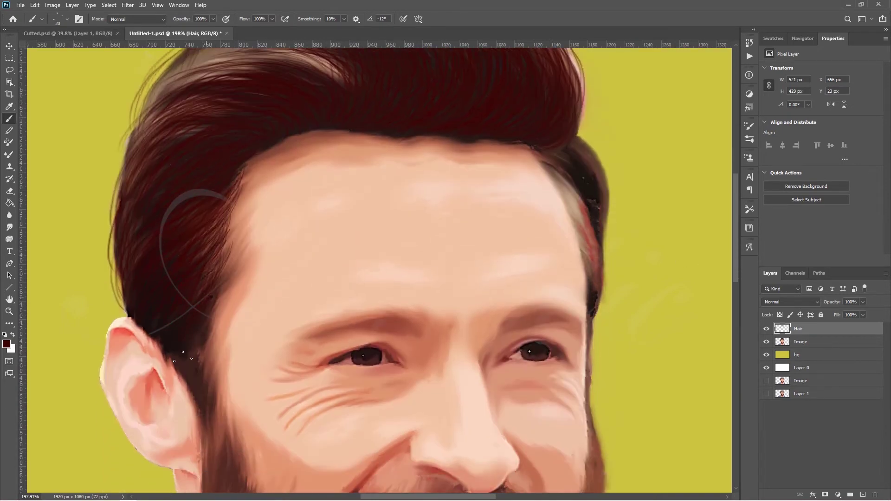
left_click_drag(209, 393, 195, 381)
left_click_drag(208, 423, 199, 378)
left_click_drag(195, 409, 201, 347)
left_click_drag(213, 361, 211, 334)
mouse_move(228, 272)
left_mouse_down()
mouse_move(243, 247)
mouse_move(241, 204)
left_mouse_up()
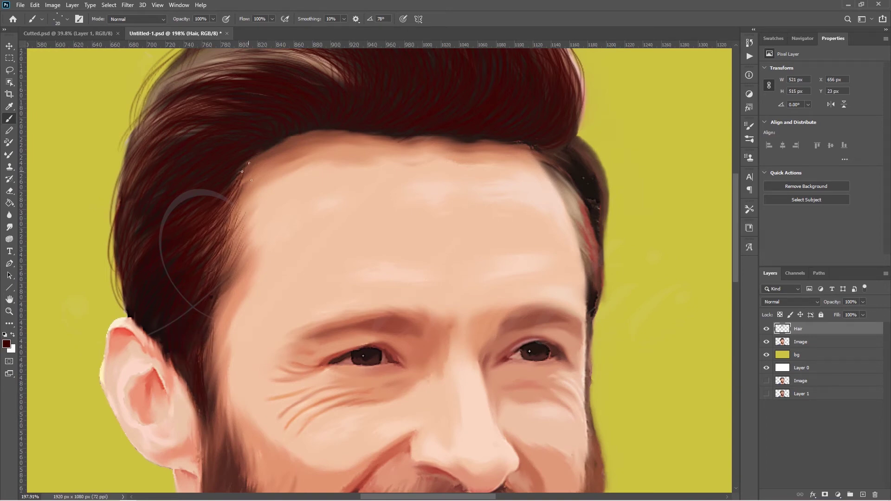
left_click_drag(242, 284, 244, 250)
left_click_drag(228, 320, 222, 295)
mouse_move(218, 376)
left_mouse_down()
mouse_move(221, 321)
mouse_move(242, 284)
left_mouse_up()
Extend the dark strands down the sideburn edge
left_click_drag(218, 413, 213, 336)
left_click_drag(216, 441, 211, 327)
left_click_drag(207, 343, 212, 390)
left_click_drag(212, 450, 211, 422)
left_click_drag(223, 457, 222, 407)
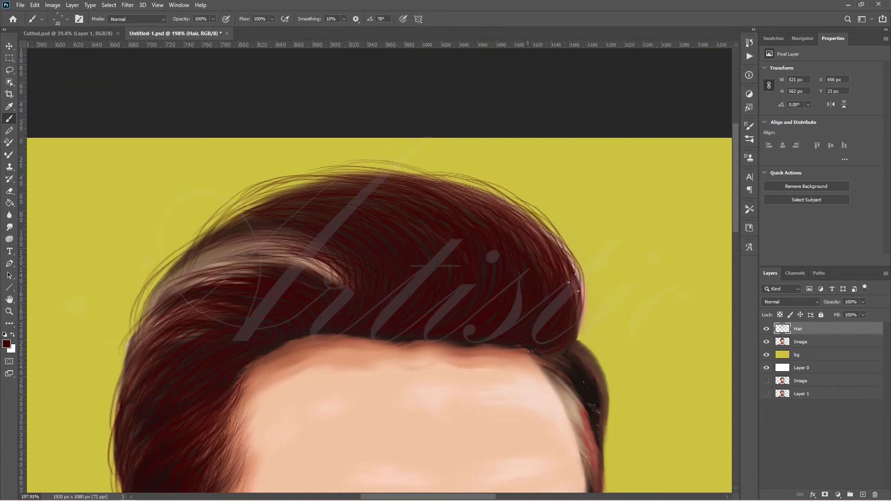
Darken the hair top and cover the light highlights with darker strands
left_click_drag(550, 250, 448, 178)
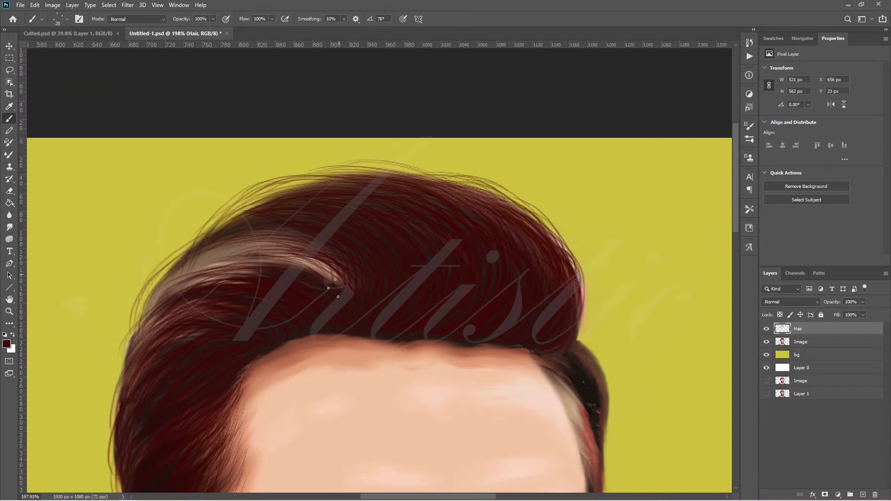
left_click_drag(335, 277, 250, 243)
mouse_move(297, 258)
left_mouse_down()
mouse_move(161, 292)
mouse_move(151, 307)
left_mouse_up()
left_click_drag(136, 344, 248, 272)
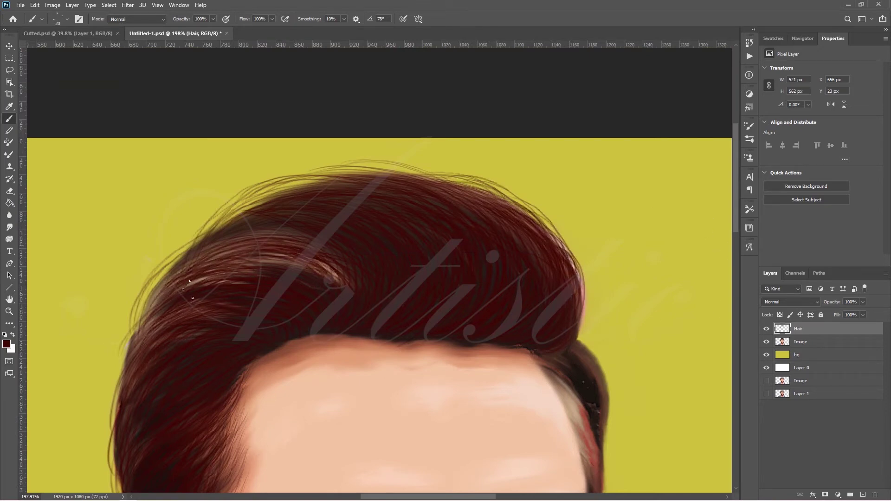
left_click_drag(265, 242, 160, 297)
scroll(561, 212, "down", 5)
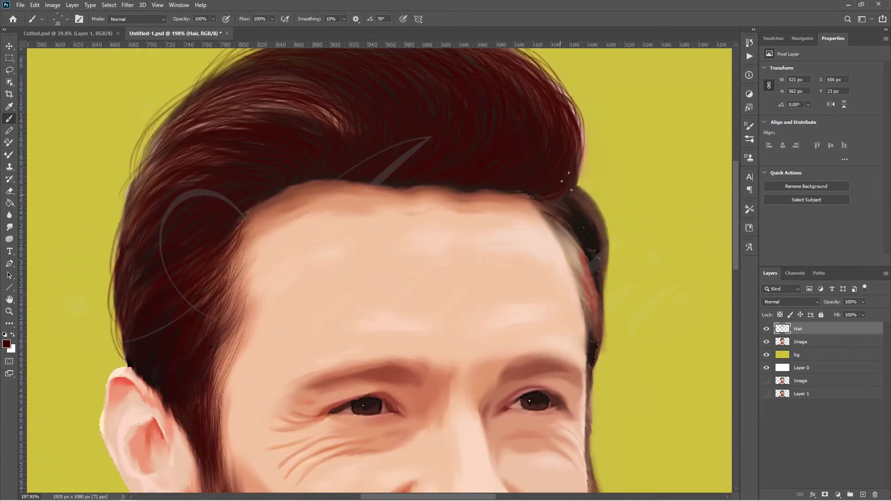
Paint darker strands along the right edge of the hair
mouse_move(573, 201)
left_mouse_down()
mouse_move(592, 211)
mouse_move(599, 253)
left_mouse_up()
mouse_move(586, 186)
left_mouse_down()
mouse_move(557, 209)
mouse_move(599, 325)
left_mouse_up()
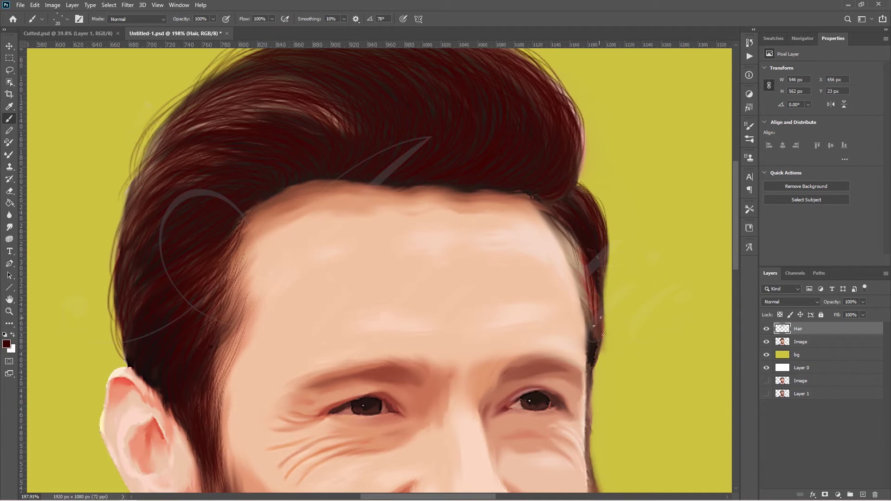
left_click_drag(567, 232, 588, 271)
left_click_drag(604, 262, 605, 302)
mouse_move(578, 186)
left_mouse_down()
mouse_move(597, 204)
mouse_move(606, 313)
left_mouse_up()
left_click_drag(605, 263, 597, 325)
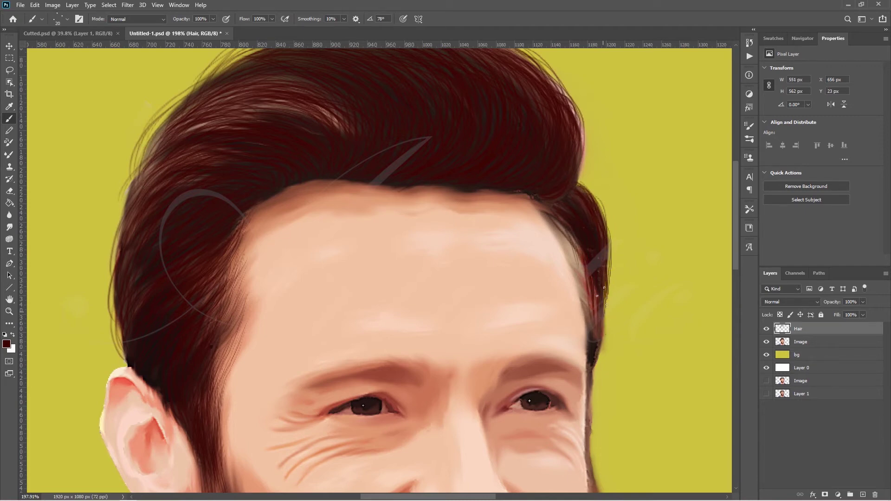
left_click_drag(597, 288, 601, 353)
left_click_drag(606, 267, 599, 364)
scroll(350, 223, "up", 2)
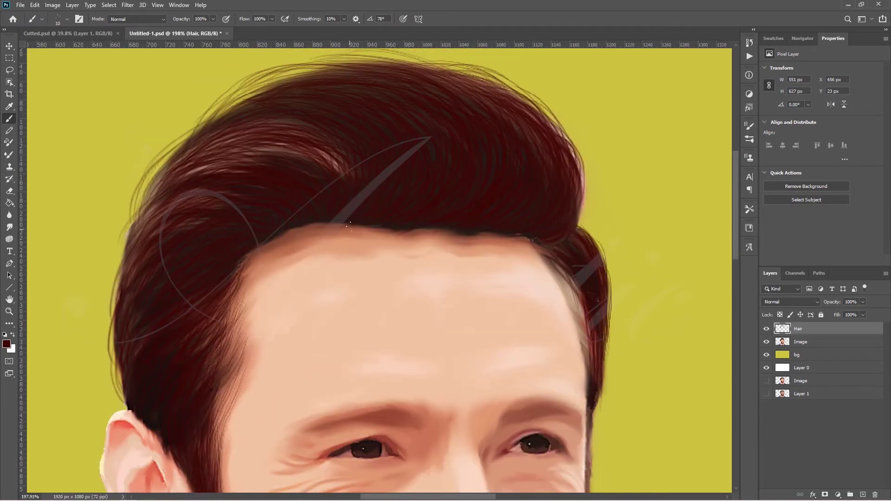
Set the foreground colour to a lighter tan brown for highlights
left_click(6, 343)
left_click(276, 145)
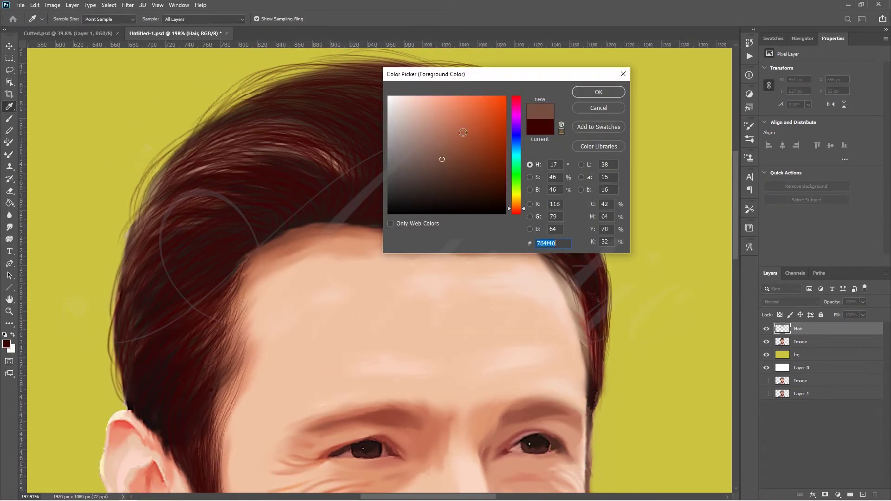
left_click_drag(458, 152, 441, 131)
key("Return")
key("b")
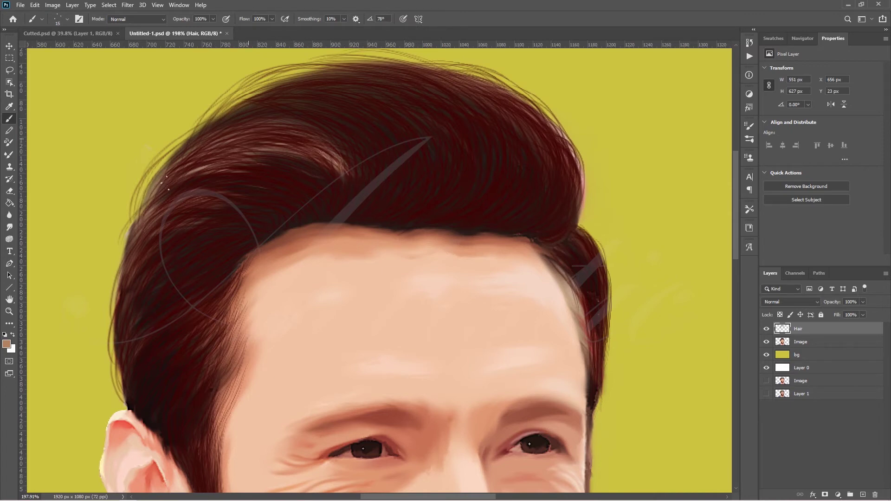
Paint light tan strands along the hairline and the hair's left side
left_click_drag(168, 180, 242, 143)
left_click_drag(148, 211, 205, 157)
left_click_drag(133, 265, 151, 220)
left_click_drag(213, 140, 244, 132)
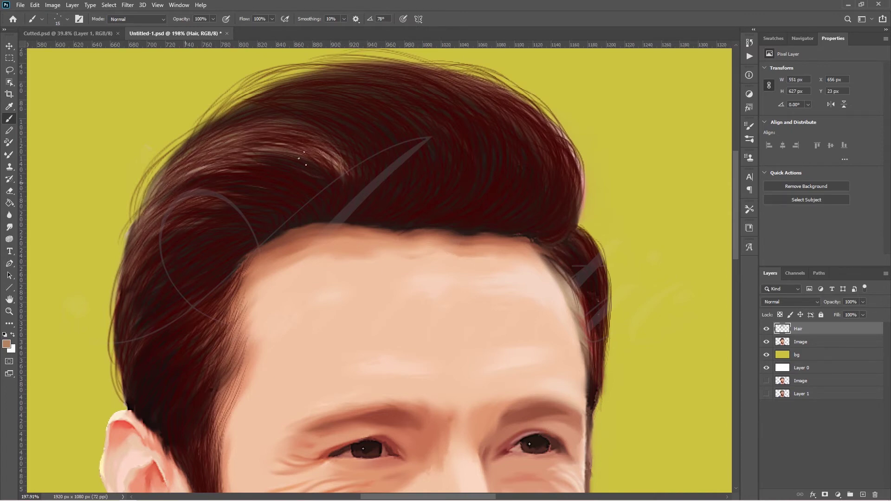
left_click_drag(135, 256, 186, 209)
left_click_drag(118, 311, 130, 288)
left_click_drag(129, 356, 133, 329)
left_click_drag(126, 395, 135, 296)
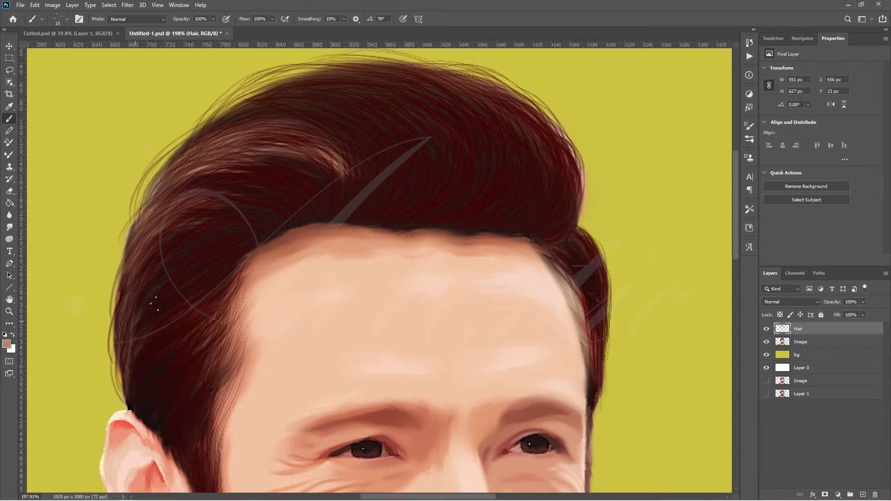
left_click_drag(132, 372, 140, 331)
Paint light tan strands across the upper-left hair, then sample the dark red hair colour
left_click_drag(233, 145, 286, 138)
left_click_drag(179, 152, 247, 125)
left_click_drag(199, 136, 288, 118)
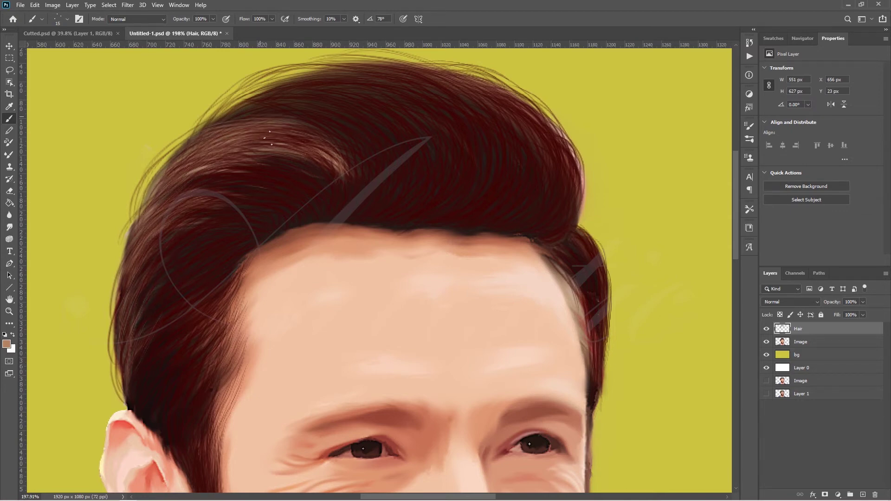
mouse_move(156, 201)
left_mouse_down()
mouse_move(189, 179)
mouse_move(223, 196)
left_mouse_up()
left_click_drag(322, 173, 336, 162)
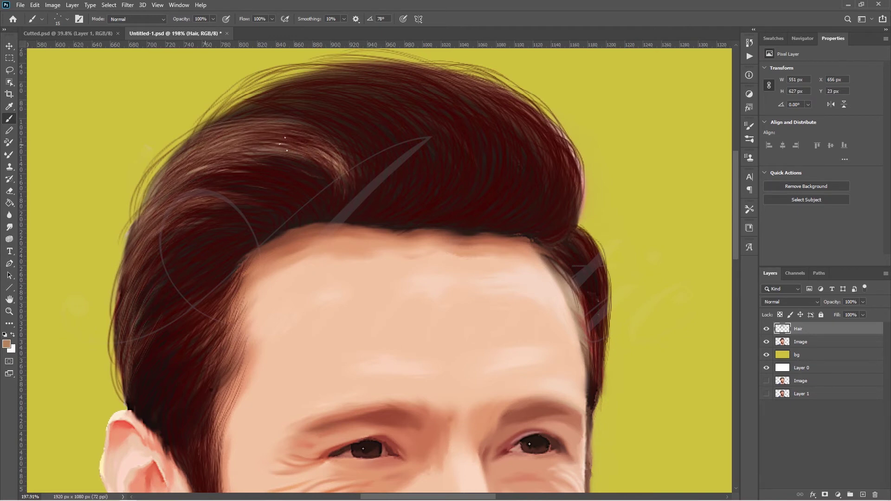
left_click_drag(215, 149, 311, 136)
left_click_drag(253, 142, 327, 126)
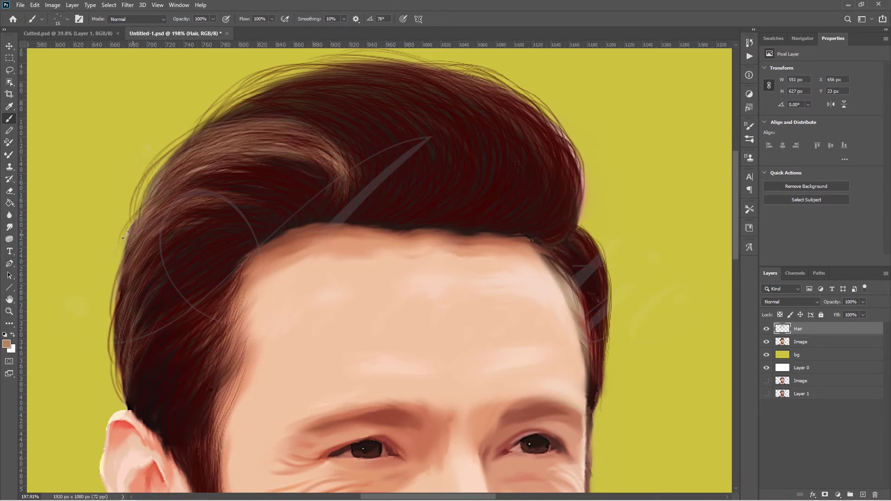
left_click_drag(151, 196, 178, 167)
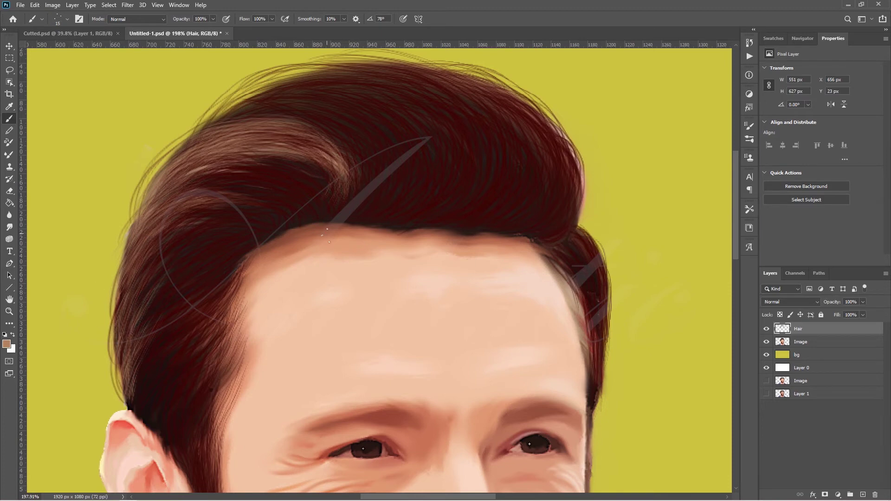
left_click(327, 205, "alt")
left_click(7, 344)
Paint medium brown strands on the right curl and along the upper-right hair curve
left_click(447, 146)
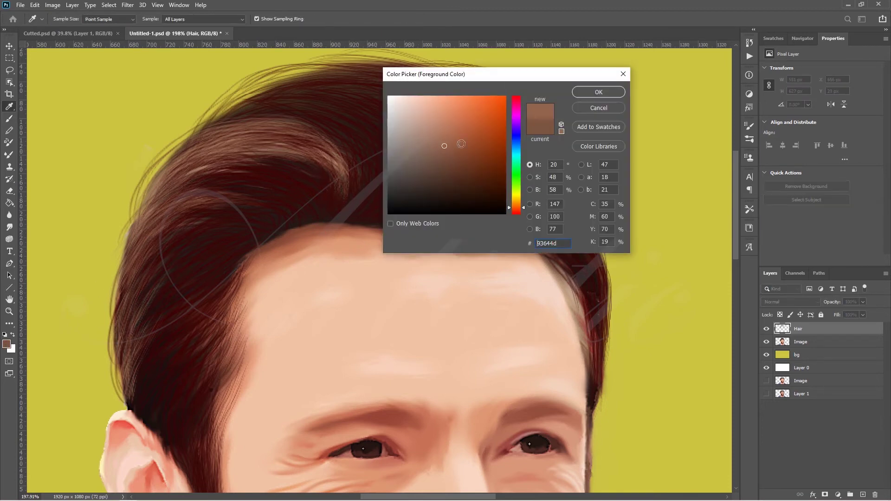
key("Return")
left_click_drag(579, 156, 551, 234)
left_click_drag(570, 171, 538, 238)
left_click_drag(576, 209, 547, 240)
left_click_drag(580, 175, 577, 193)
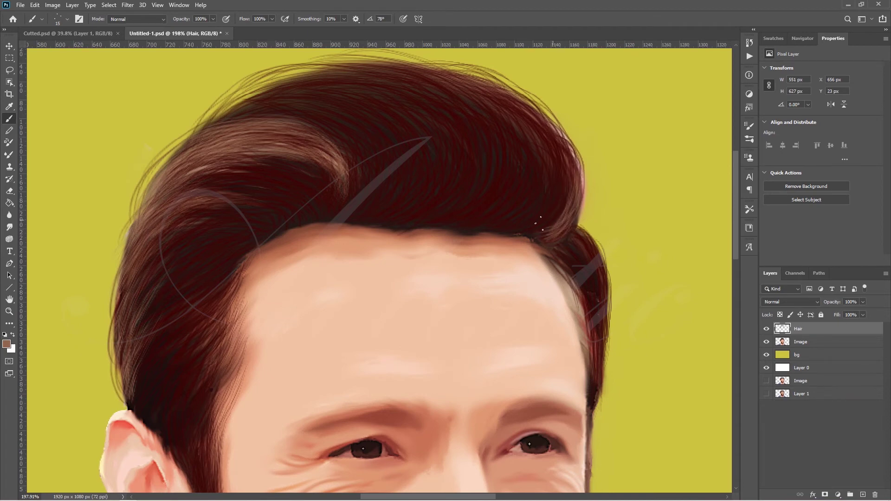
left_click_drag(553, 131, 569, 167)
mouse_move(541, 107)
left_mouse_down()
mouse_move(580, 151)
mouse_move(579, 190)
left_mouse_up()
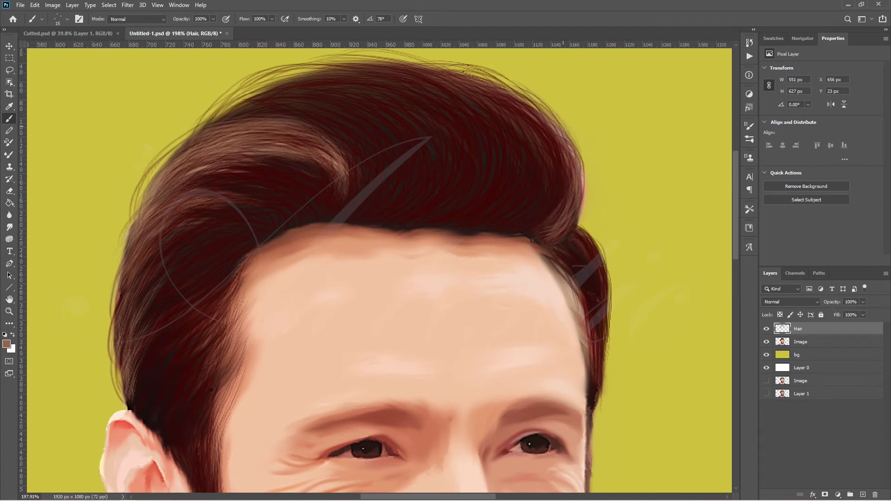
left_click_drag(485, 68, 554, 112)
left_click_drag(485, 96, 556, 166)
left_click_drag(549, 158, 561, 195)
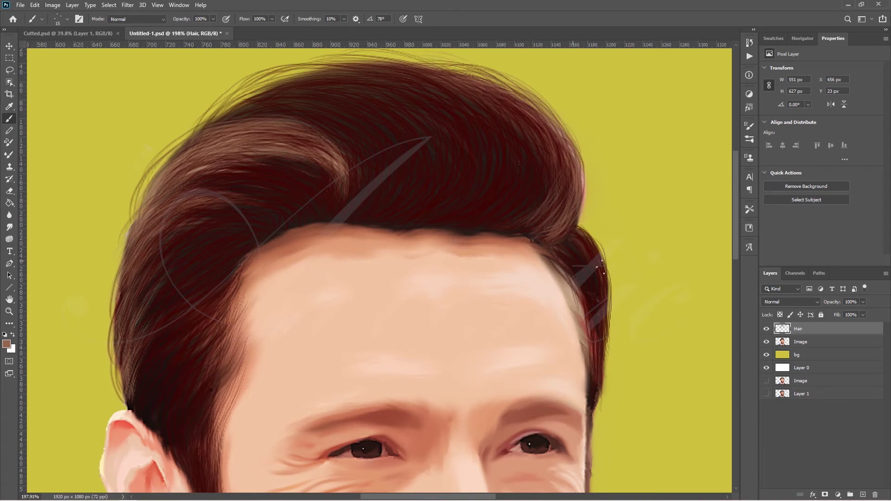
Switch back to dark red, add strands at the top and right hair edge, and fit the view
left_click(7, 344)
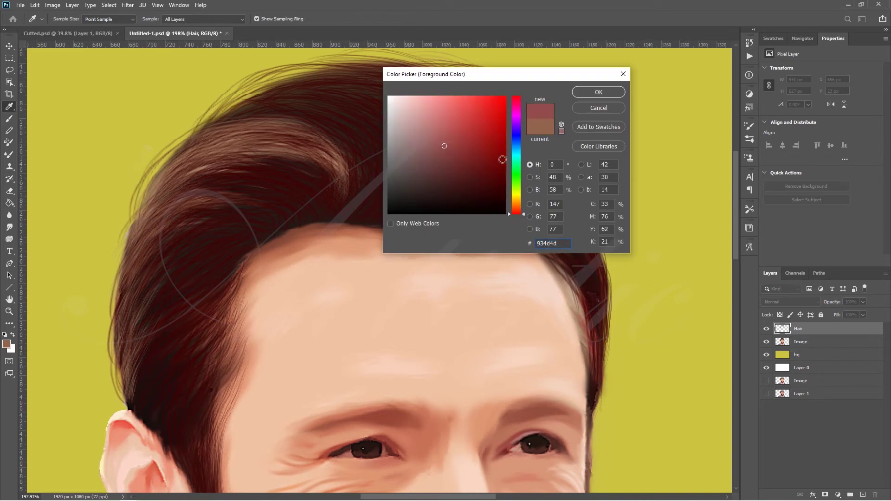
left_click(502, 185)
left_click(589, 91)
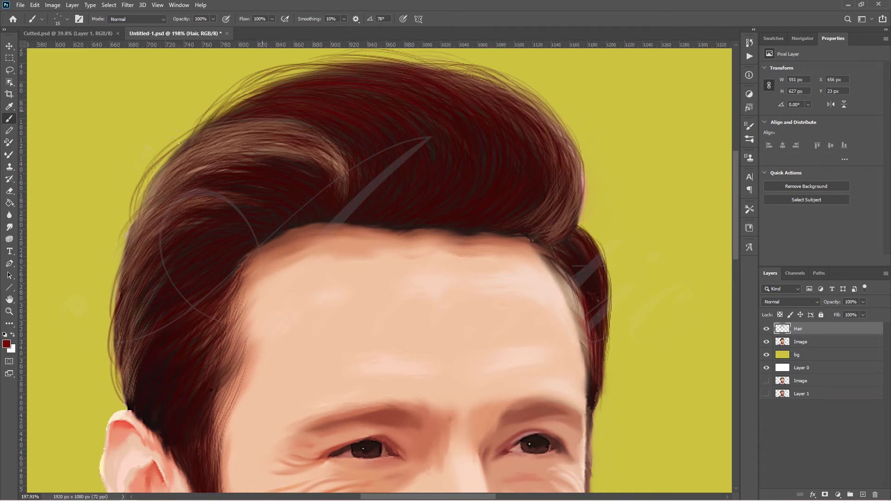
left_click_drag(334, 63, 357, 61)
mouse_move(580, 222)
left_mouse_down()
mouse_move(611, 273)
mouse_move(609, 310)
left_mouse_up()
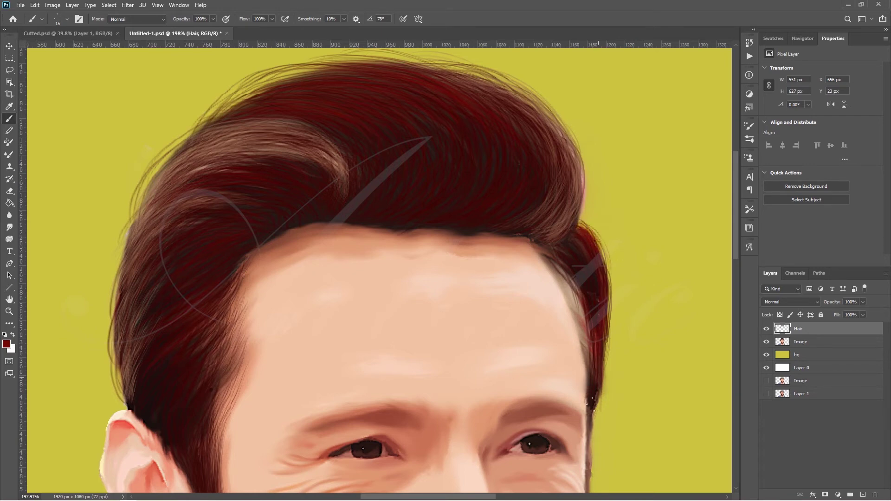
mouse_move(507, 83)
left_mouse_down()
mouse_move(548, 115)
mouse_move(560, 139)
left_mouse_up()
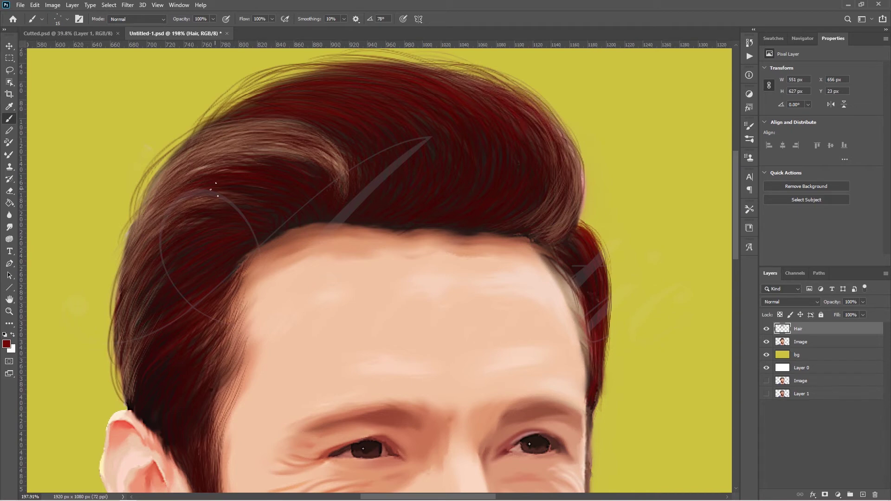
key("ctrl+0")
Add small dark strokes at the hairline and sideburn, then zoom in on the beard
left_click_drag(319, 183, 320, 191)
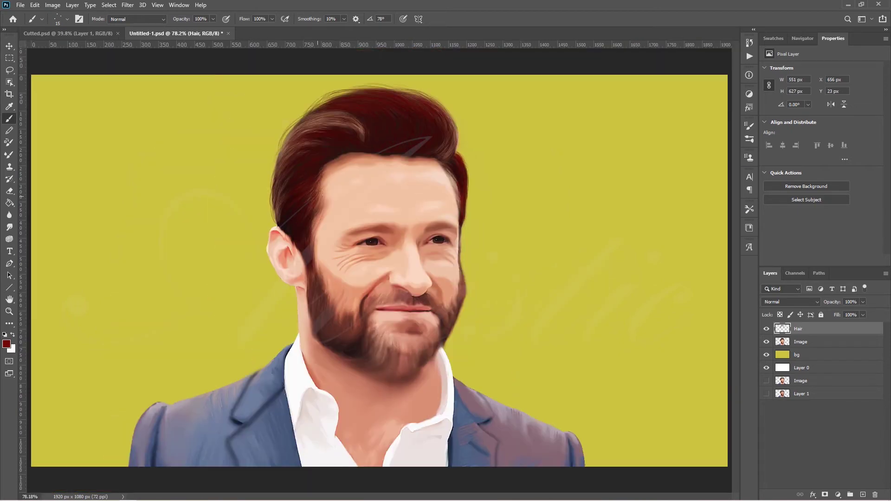
left_click_drag(313, 228, 321, 214)
left_click_drag(302, 270, 308, 250)
key("z")
left_click_drag(380, 345, 736, 330)
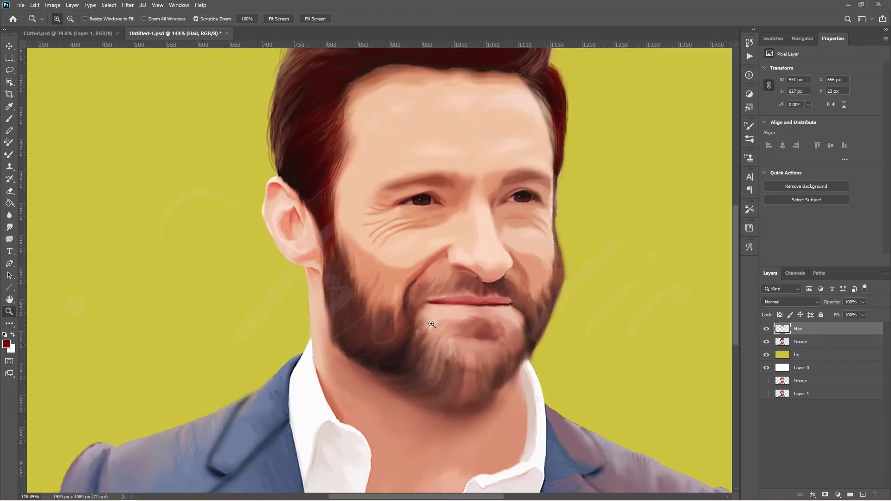
scroll(736, 330, "up", 1)
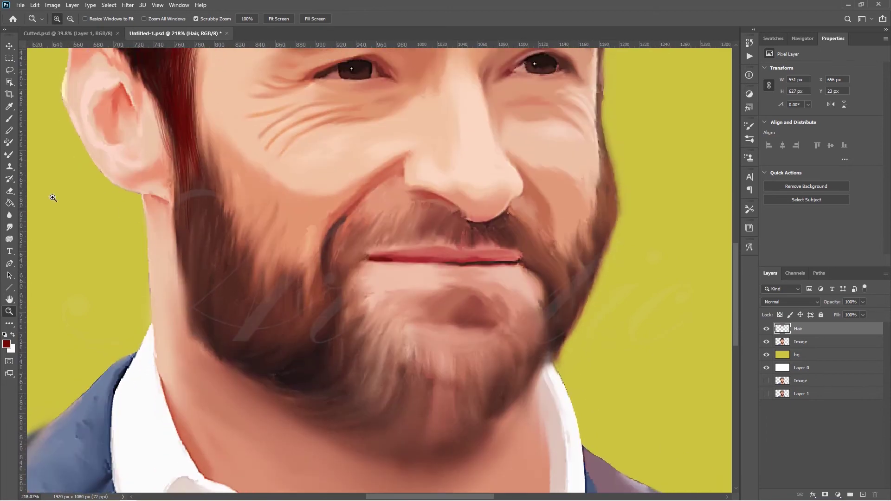
Set up a plain round brush at 3 px, keeping the dark red colour
left_click(7, 344)
left_click(596, 100)
key("b")
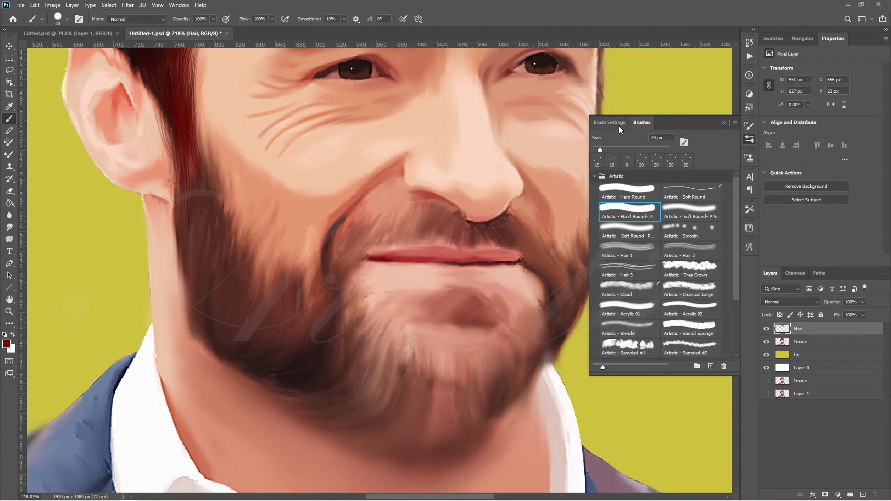
left_click(642, 160)
left_click(750, 125)
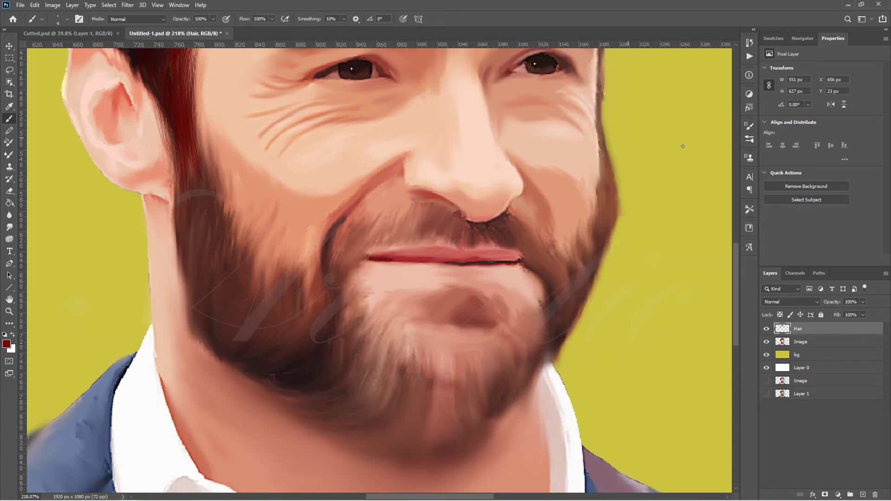
left_click(749, 140)
left_click(618, 183)
Paint thin dark red strands along the hairline and recheck the colour unchanged
left_click_drag(174, 166, 169, 211)
mouse_move(176, 170)
left_mouse_down()
mouse_move(172, 201)
mouse_move(219, 208)
left_mouse_up()
left_click(7, 344)
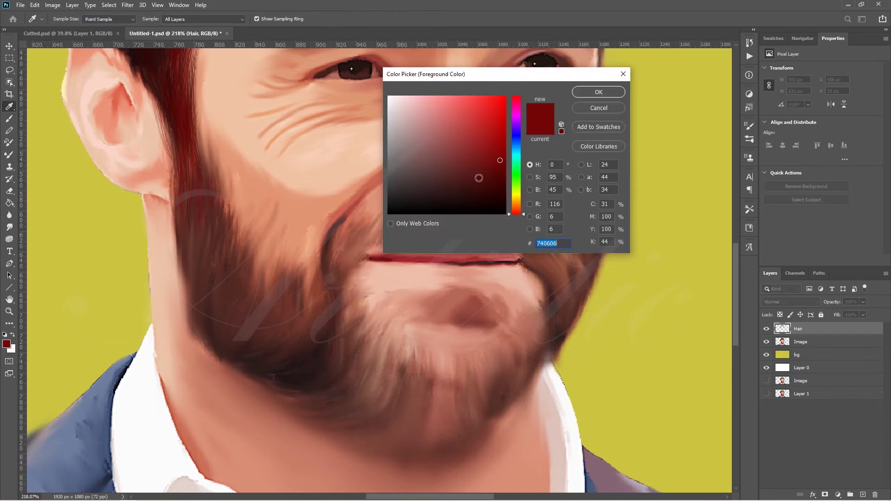
key("Escape")
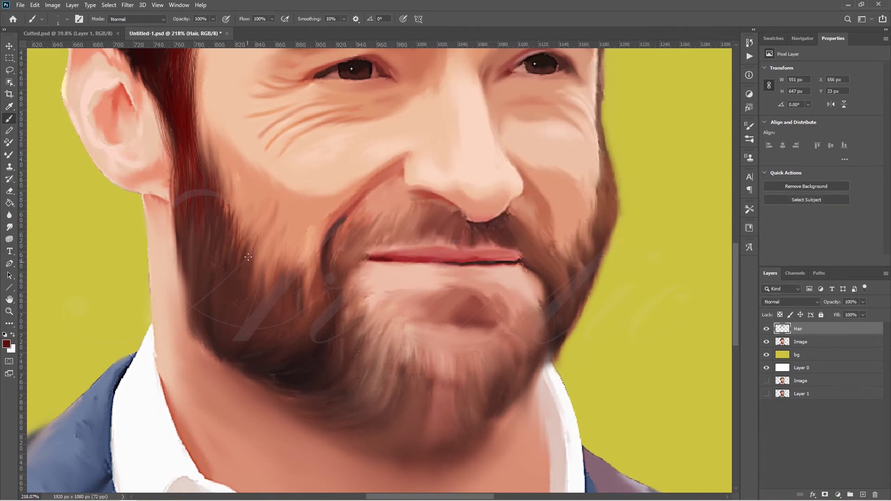
Paint thin dark hair strands through the beard and along its left edge
left_click_drag(241, 219, 255, 275)
mouse_move(272, 246)
left_mouse_down()
mouse_move(262, 274)
mouse_move(281, 265)
left_mouse_up()
mouse_move(295, 256)
left_mouse_down()
mouse_move(288, 272)
mouse_move(310, 293)
left_mouse_up()
left_click_drag(282, 253, 267, 281)
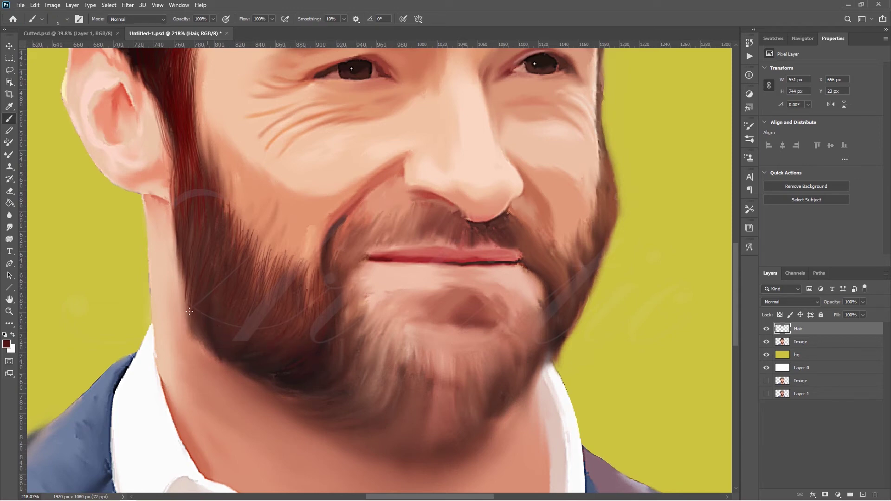
left_click_drag(189, 299, 186, 330)
left_click_drag(307, 310, 311, 269)
Paint a dark stroke along the right face edge and thin strands across the lower beard
scroll(614, 110, "up", 3)
left_click_drag(599, 118, 613, 278)
left_click_drag(244, 322, 244, 297)
mouse_move(270, 350)
left_mouse_down()
mouse_move(269, 316)
mouse_move(281, 326)
left_mouse_up()
mouse_move(311, 365)
left_mouse_down()
mouse_move(308, 329)
mouse_move(262, 322)
left_mouse_up()
left_click_drag(281, 344, 279, 328)
Paint fine hair strands across the moustache, including its middle
mouse_move(340, 335)
left_mouse_down()
mouse_move(335, 313)
mouse_move(341, 320)
mouse_move(369, 298)
left_mouse_up()
mouse_move(397, 323)
left_mouse_down()
mouse_move(388, 292)
mouse_move(411, 294)
left_mouse_up()
mouse_move(455, 320)
left_mouse_down()
mouse_move(450, 297)
mouse_move(458, 306)
mouse_move(406, 294)
left_mouse_up()
left_click_drag(398, 319, 394, 299)
mouse_move(345, 344)
left_mouse_down()
mouse_move(338, 311)
mouse_move(364, 300)
left_mouse_up()
mouse_move(390, 332)
left_mouse_down()
mouse_move(383, 301)
mouse_move(410, 298)
left_mouse_up()
left_click_drag(408, 310, 400, 300)
Add strands to the moustache's right side and thicken it with more fine hairs
mouse_move(545, 342)
left_mouse_down()
mouse_move(533, 312)
mouse_move(546, 329)
mouse_move(526, 318)
left_mouse_up()
left_click_drag(517, 324, 512, 305)
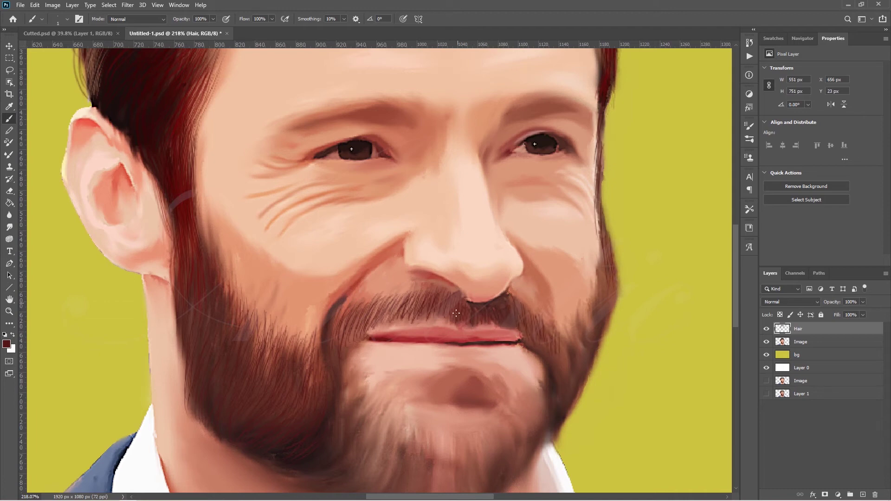
mouse_move(441, 324)
left_mouse_down()
mouse_move(429, 299)
mouse_move(416, 312)
left_mouse_up()
mouse_move(401, 324)
left_mouse_down()
mouse_move(394, 299)
mouse_move(379, 303)
left_mouse_up()
left_click_drag(342, 344, 333, 311)
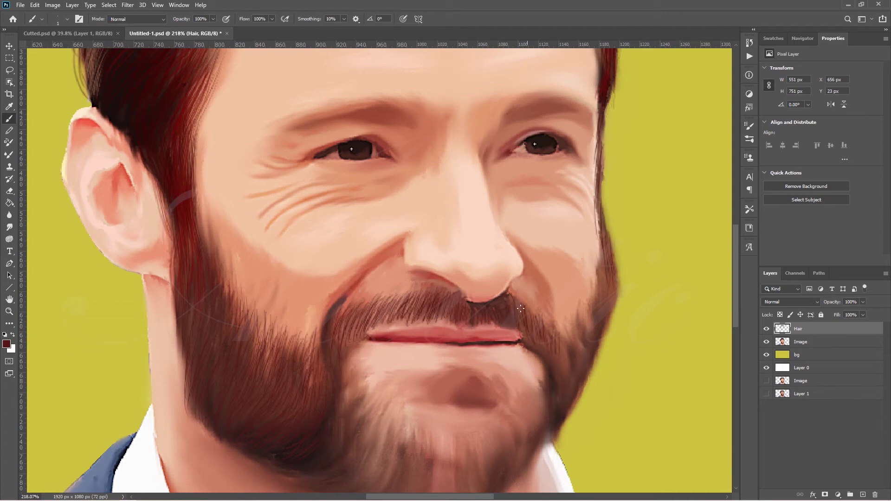
Paint fine dark strands along the beard's right side by the jaw
left_click_drag(544, 348, 540, 328)
left_click_drag(557, 363, 547, 343)
left_click_drag(616, 312, 598, 251)
left_click_drag(597, 326, 589, 276)
left_click_drag(590, 336, 581, 301)
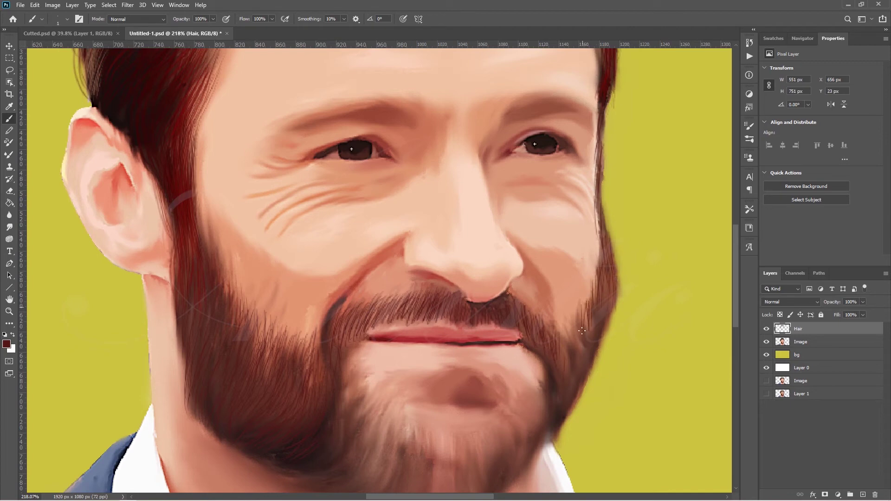
left_click_drag(574, 362, 568, 310)
left_click_drag(605, 354, 611, 296)
Extend more strands down the beard's right edge
left_click_drag(604, 357, 599, 303)
left_click_drag(600, 374, 590, 338)
left_click_drag(585, 377, 580, 340)
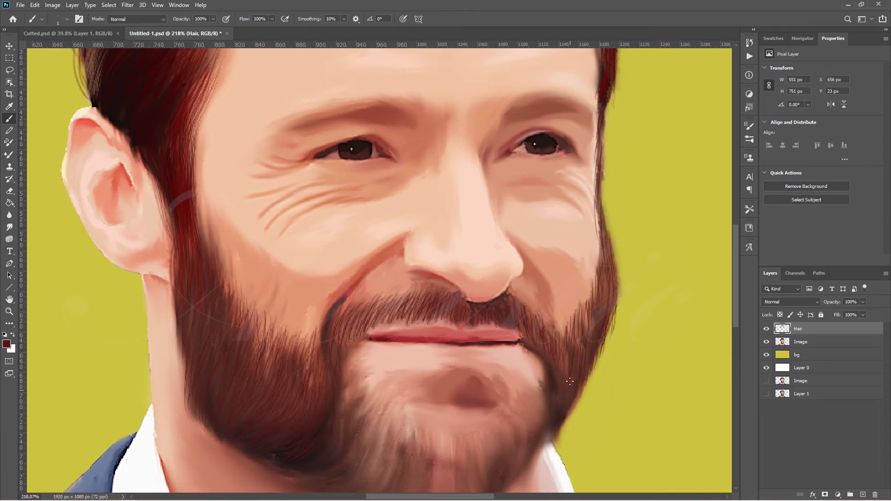
left_click_drag(563, 435, 571, 398)
left_click_drag(580, 411, 592, 282)
mouse_move(571, 339)
left_mouse_down()
mouse_move(570, 306)
mouse_move(600, 235)
mouse_move(559, 312)
mouse_move(602, 276)
left_mouse_up()
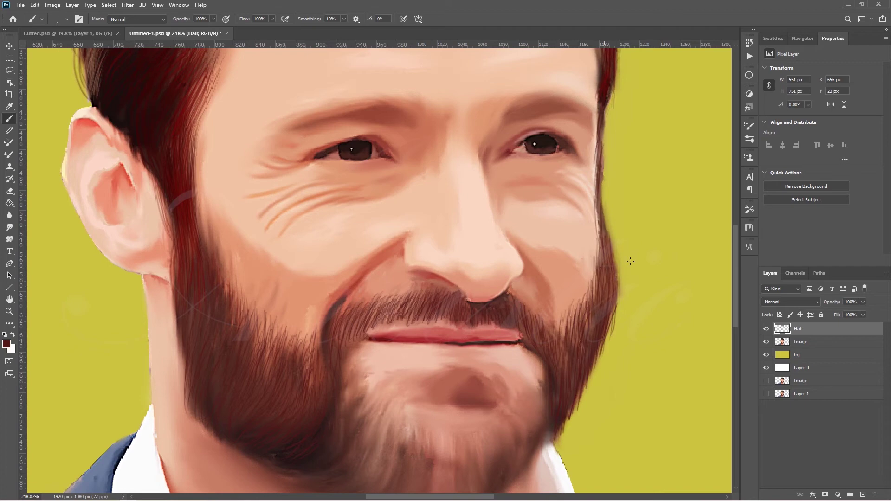
Add a couple of beard strands and paint fine strands over the lighter chin area
scroll(552, 303, "down", 4)
left_click_drag(259, 249, 257, 211)
left_click_drag(318, 253, 315, 236)
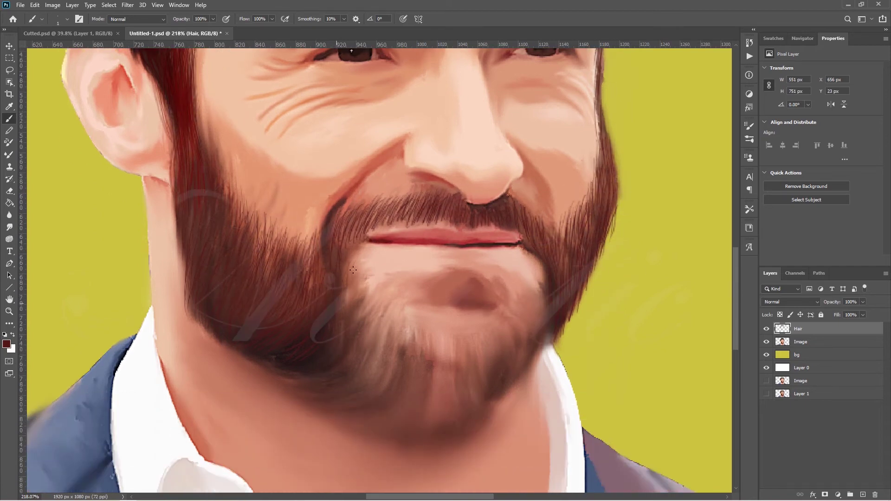
left_click_drag(360, 320, 350, 285)
left_click_drag(375, 371, 391, 318)
left_click_drag(371, 395, 389, 353)
left_click_drag(445, 396, 451, 348)
left_click_drag(478, 379, 481, 345)
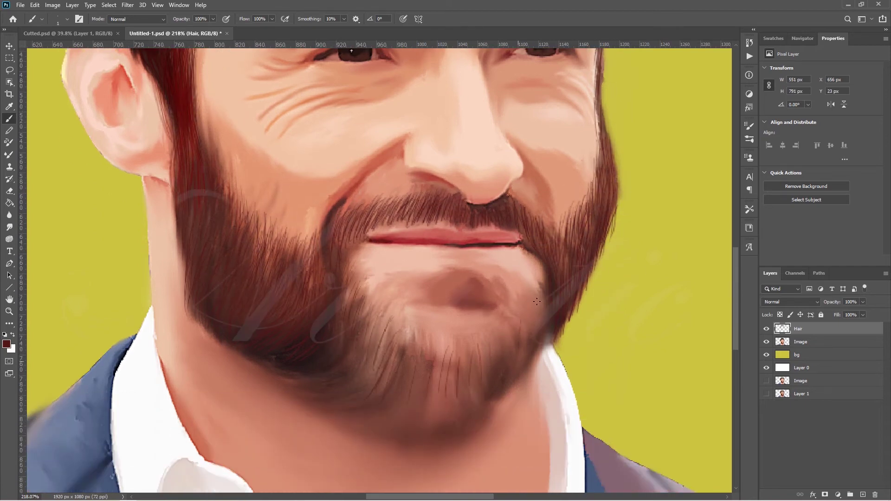
Add strands to the right and upper chin and paint a dense soul patch below the lip
left_click_drag(545, 287, 527, 343)
mouse_move(516, 304)
left_mouse_down()
mouse_move(518, 339)
mouse_move(523, 331)
left_mouse_up()
left_click_drag(511, 302, 509, 341)
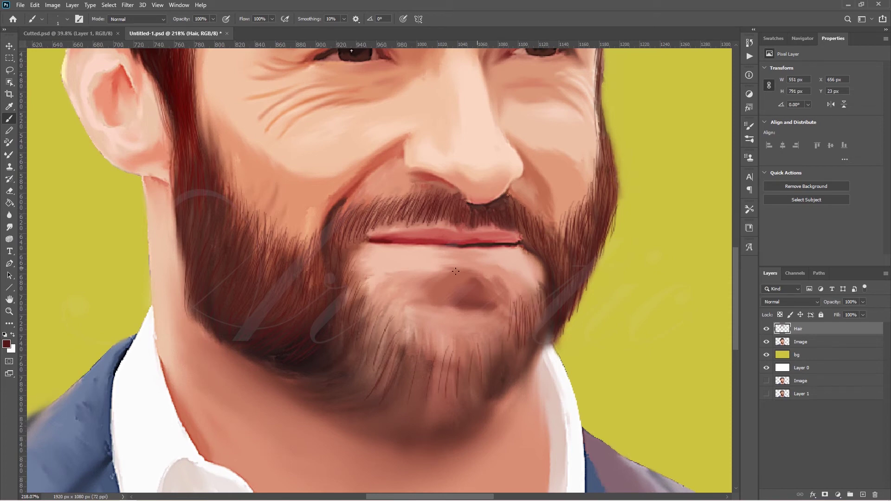
mouse_move(441, 275)
left_mouse_down()
mouse_move(425, 292)
mouse_move(434, 299)
left_mouse_up()
mouse_move(460, 274)
left_mouse_down()
mouse_move(470, 292)
mouse_move(505, 297)
mouse_move(485, 303)
left_mouse_up()
left_click_drag(457, 272, 423, 288)
mouse_move(448, 271)
left_mouse_down()
mouse_move(437, 295)
mouse_move(498, 304)
left_mouse_up()
mouse_move(454, 284)
left_mouse_down()
mouse_move(439, 304)
mouse_move(402, 294)
mouse_move(448, 318)
left_mouse_up()
left_click_drag(484, 273, 510, 294)
left_click_drag(486, 270, 514, 297)
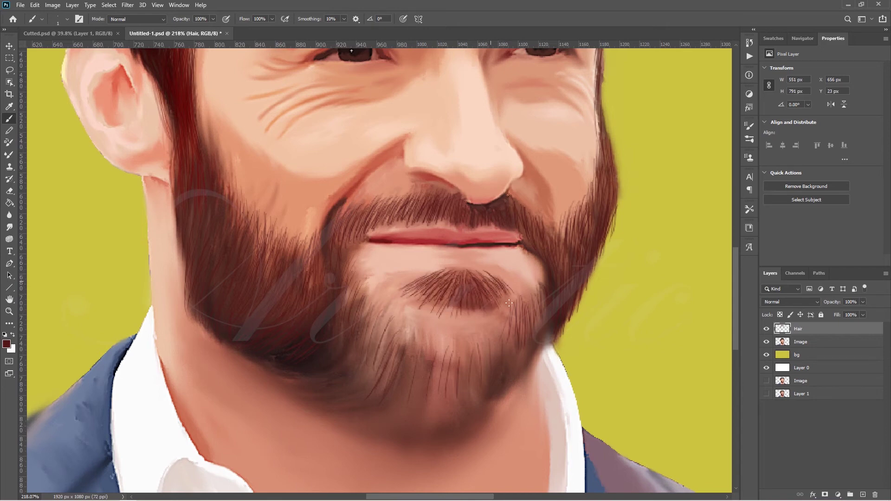
Add strands along the right jaw and into the lower chin beard
left_click_drag(552, 333, 543, 355)
left_click_drag(551, 263, 544, 285)
left_click_drag(541, 301, 530, 355)
mouse_move(501, 330)
left_mouse_down()
mouse_move(500, 360)
mouse_move(479, 378)
left_mouse_up()
mouse_move(468, 342)
left_mouse_down()
mouse_move(461, 394)
mouse_move(467, 381)
left_mouse_up()
left_click_drag(484, 341, 480, 376)
left_click_drag(491, 338, 480, 381)
mouse_move(500, 336)
left_mouse_down()
mouse_move(492, 370)
mouse_move(506, 355)
mouse_move(525, 379)
left_mouse_up()
Extend the beard downward with strands and fill the lower-left chin beard
mouse_move(525, 351)
left_mouse_down()
mouse_move(516, 394)
mouse_move(495, 408)
left_mouse_up()
left_click_drag(480, 392, 477, 414)
left_click_drag(424, 380, 416, 415)
left_click_drag(442, 402, 443, 423)
left_click_drag(454, 378, 452, 416)
left_click_drag(446, 369, 444, 412)
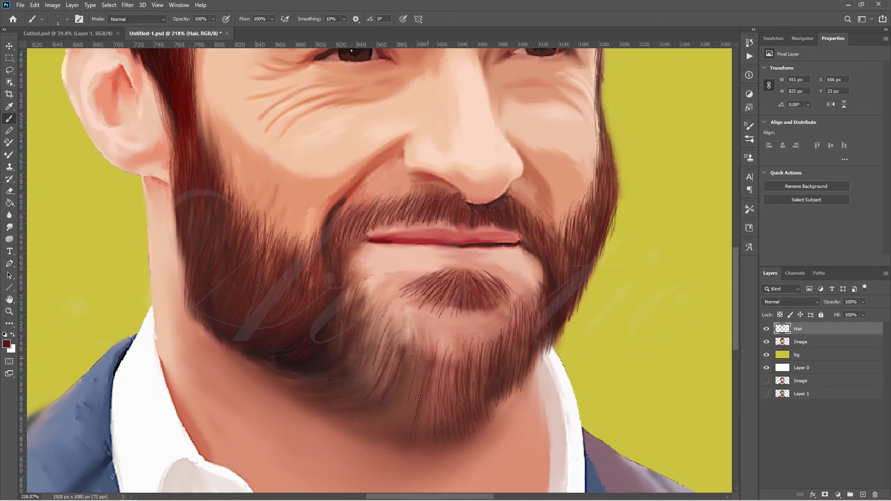
left_click_drag(429, 344, 415, 408)
left_click_drag(430, 335, 413, 372)
mouse_move(395, 315)
left_mouse_down()
mouse_move(380, 374)
mouse_move(371, 374)
left_mouse_up()
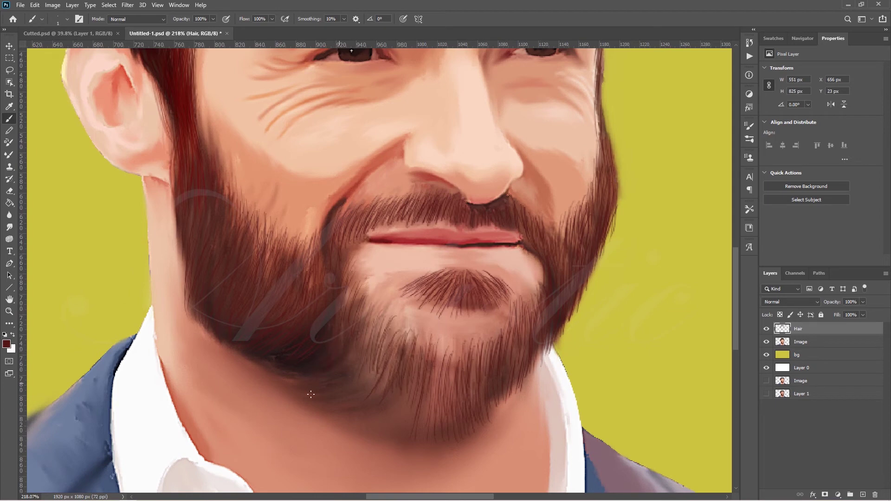
Add more strands to the lower-left and middle of the chin beard
left_click_drag(368, 342, 362, 395)
left_click_drag(375, 362, 369, 402)
mouse_move(389, 368)
left_mouse_down()
mouse_move(382, 390)
mouse_move(405, 399)
left_mouse_up()
left_click_drag(431, 398, 421, 429)
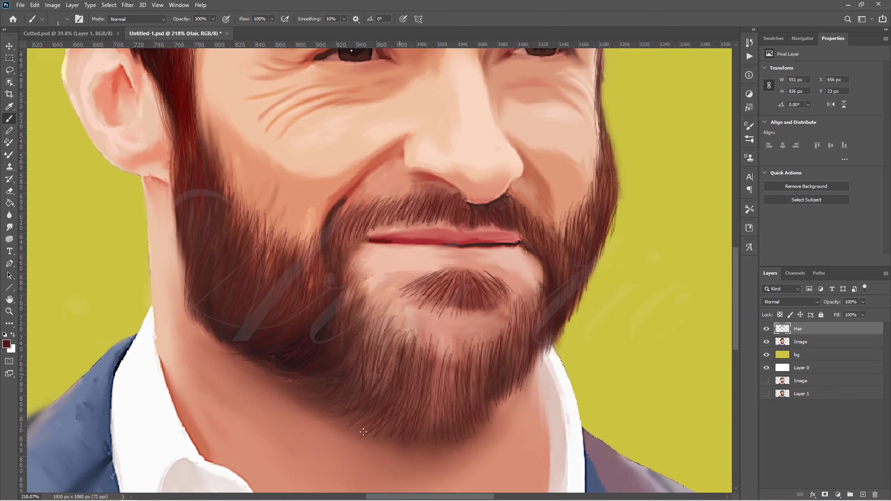
left_click_drag(438, 384, 432, 419)
left_click_drag(450, 337, 442, 387)
left_click_drag(454, 368, 451, 390)
left_click_drag(464, 345, 457, 369)
left_click_drag(454, 369, 452, 397)
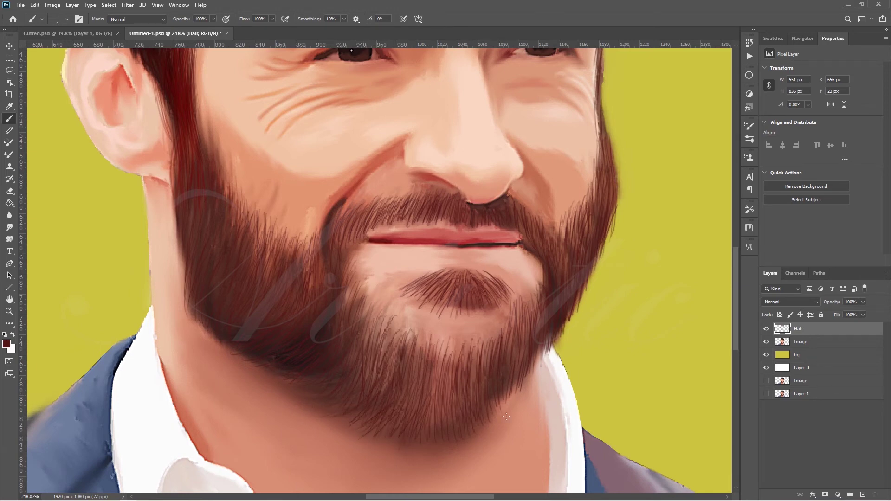
Paint strands on the left chin beard, then view the whole portrait and zoom back to 200%
left_click_drag(446, 344, 438, 383)
mouse_move(377, 313)
left_mouse_down()
mouse_move(366, 346)
mouse_move(371, 336)
left_mouse_up()
mouse_move(364, 280)
left_mouse_down()
mouse_move(355, 301)
mouse_move(345, 301)
left_mouse_up()
left_click_drag(358, 256, 351, 267)
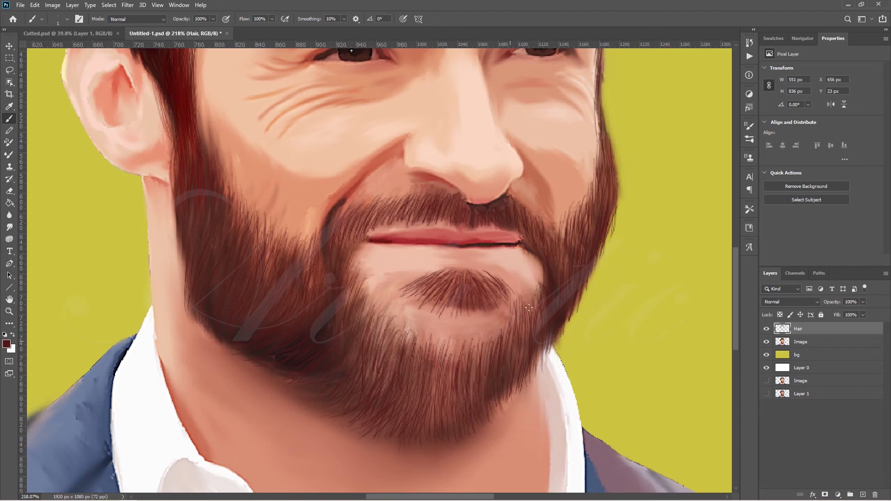
mouse_move(386, 296)
left_mouse_down()
mouse_move(369, 342)
mouse_move(376, 335)
left_mouse_up()
left_click_drag(377, 289, 362, 318)
left_click_drag(408, 313, 392, 347)
left_click_drag(397, 291, 385, 328)
left_click_drag(391, 288, 376, 318)
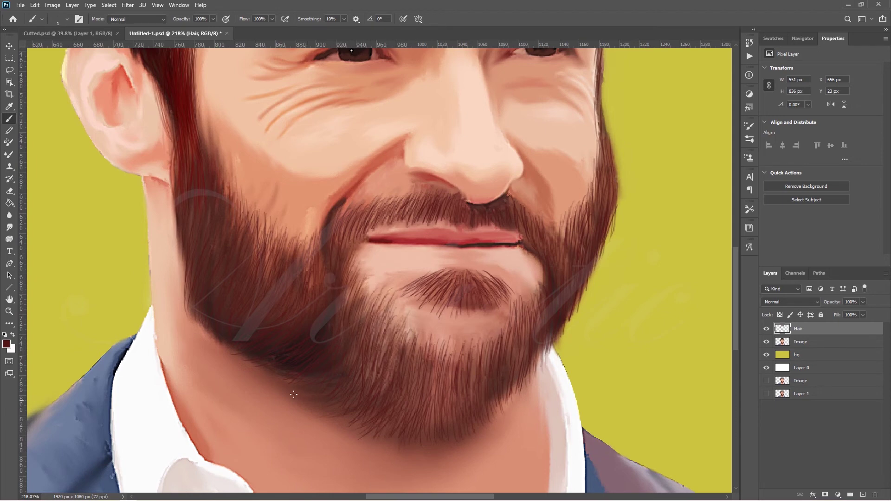
key("ctrl+0")
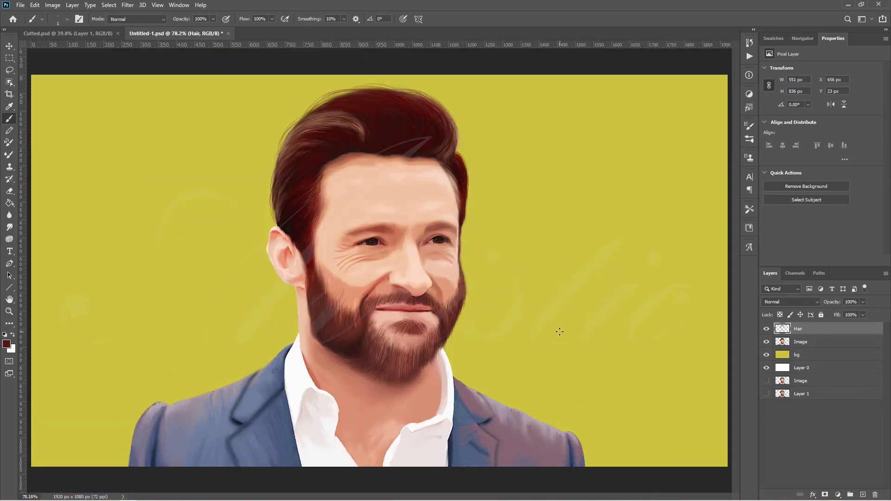
key("ctrl+plus")
key("ctrl+plus")
Switch to a 20 px angled brush tip and add hair strands to the left cheek beard
right_click(645, 154)
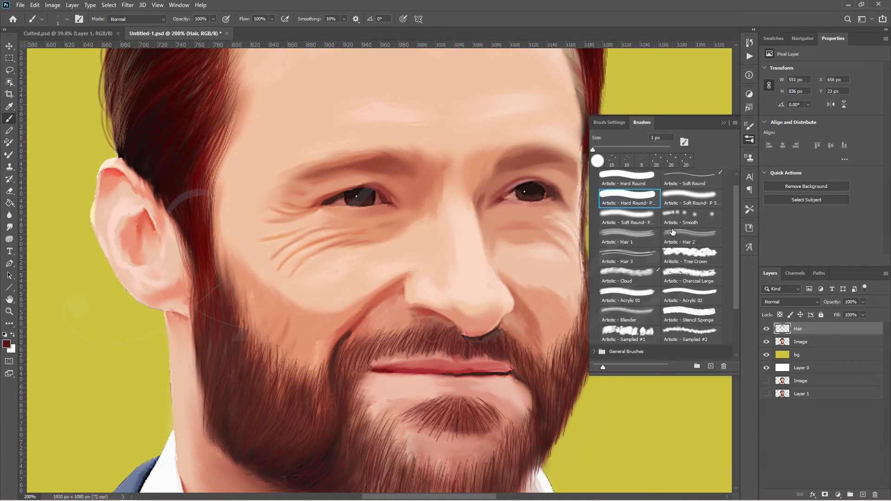
double_click(622, 200)
left_click_drag(240, 348, 241, 371)
mouse_move(253, 345)
left_mouse_down()
mouse_move(255, 381)
mouse_move(273, 392)
left_mouse_up()
mouse_move(277, 363)
left_mouse_down()
mouse_move(281, 385)
mouse_move(314, 405)
left_mouse_up()
scroll(259, 259, "down", 4)
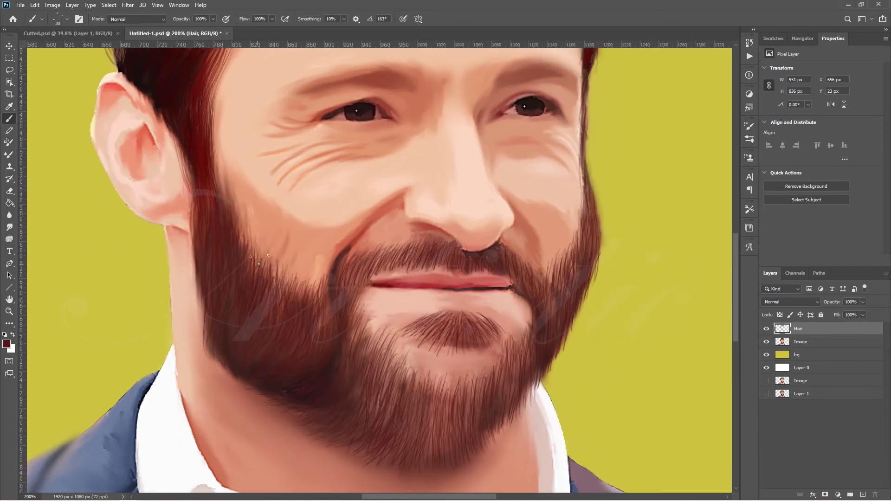
Paint more thin strands into the left cheek and along the left beard edge by the jaw
mouse_move(270, 249)
left_mouse_down()
mouse_move(279, 280)
mouse_move(262, 258)
left_mouse_up()
left_click_drag(290, 272, 294, 295)
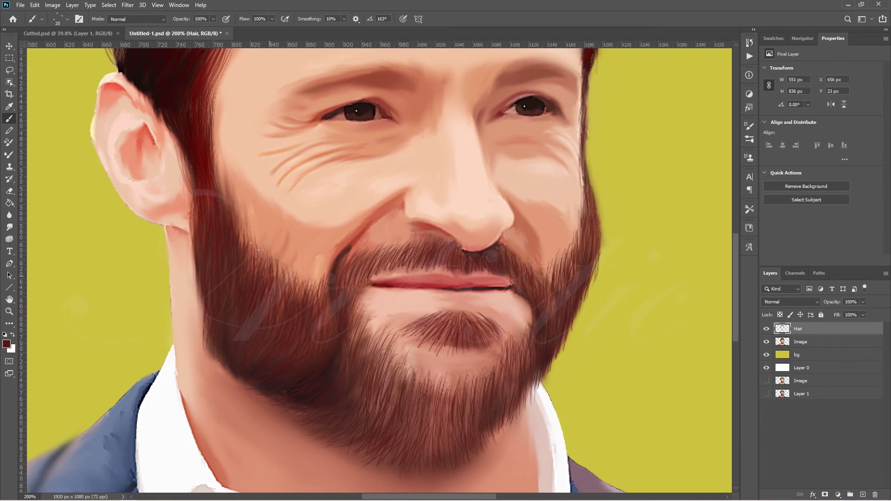
left_click_drag(259, 245, 261, 259)
left_click_drag(206, 331, 212, 363)
left_click_drag(199, 292, 205, 329)
Paint moustache strands above the lip, then rotate the brush tip for right-edge beard strands
left_click_drag(346, 274, 351, 290)
mouse_move(365, 250)
left_mouse_down()
mouse_move(371, 277)
mouse_move(392, 273)
left_mouse_up()
left_click_drag(413, 239, 422, 262)
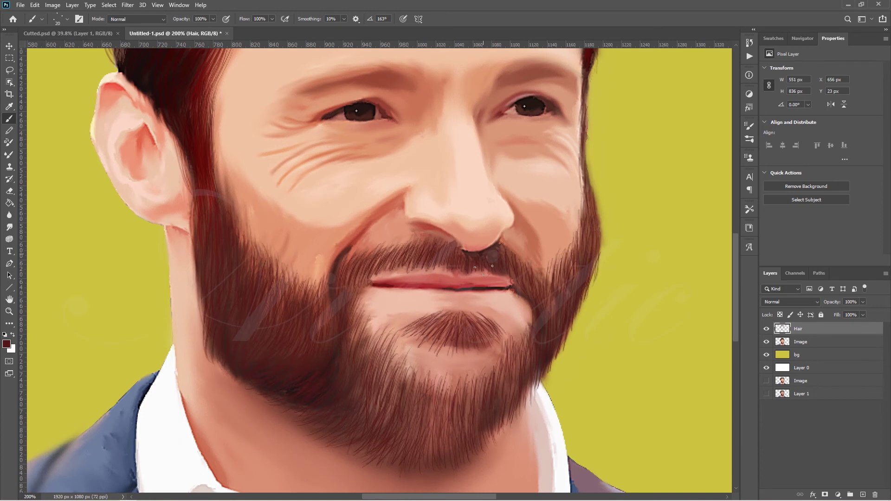
key("Right")
key("Right")
key("Right")
key("Right")
key("Right")
key("Right")
key("shift+Left")
key("shift+Left")
key("shift+Left")
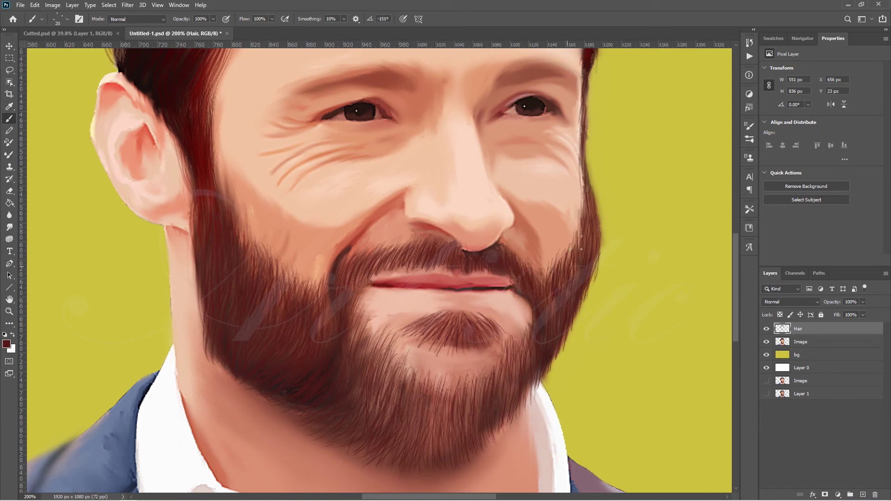
left_click_drag(548, 283, 564, 249)
key("shift+Left")
key("shift+Left")
key("shift+Left")
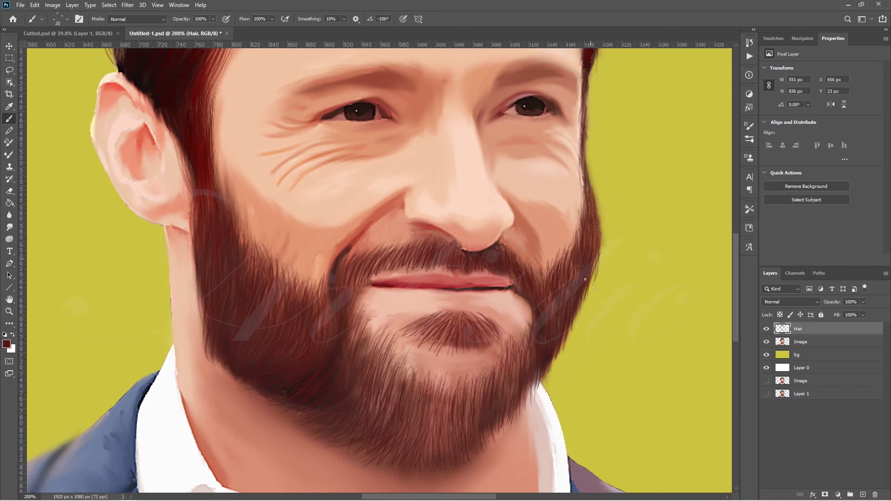
Paint strands across the chin beard and down toward the jawline
left_click_drag(519, 332, 528, 399)
mouse_move(507, 351)
left_mouse_down()
mouse_move(499, 400)
mouse_move(478, 418)
left_mouse_up()
left_click_drag(469, 386, 450, 418)
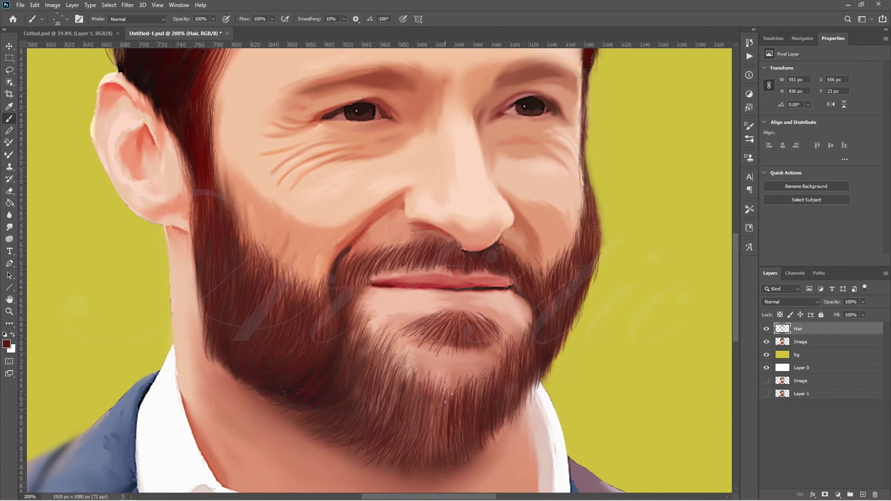
left_click_drag(439, 385, 420, 418)
mouse_move(404, 372)
left_mouse_down()
mouse_move(378, 385)
mouse_move(377, 410)
mouse_move(410, 457)
left_mouse_up()
left_click_drag(452, 427, 438, 450)
left_click_drag(518, 407, 512, 427)
mouse_move(538, 376)
left_mouse_down()
mouse_move(521, 418)
mouse_move(477, 458)
left_mouse_up()
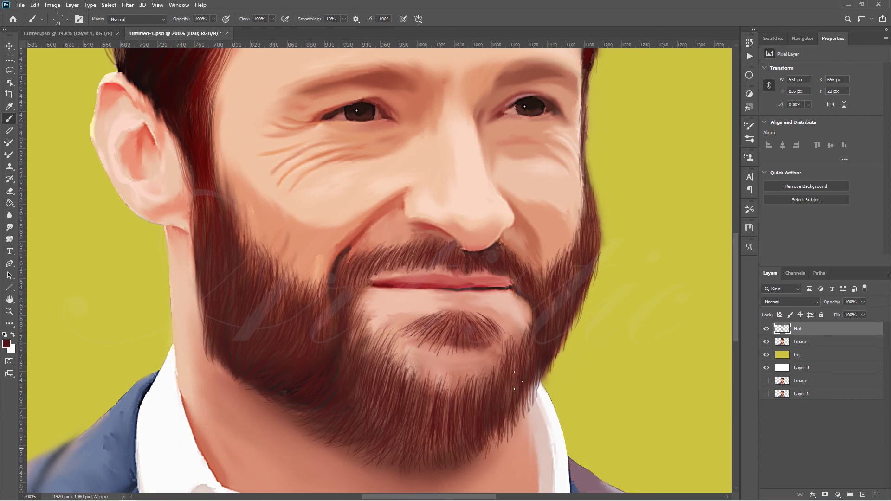
Thicken the patch below the lower lip and add strands around the lower chin
mouse_move(454, 349)
left_mouse_down()
mouse_move(417, 317)
mouse_move(455, 315)
left_mouse_up()
mouse_move(479, 322)
left_mouse_down()
mouse_move(460, 312)
mouse_move(427, 321)
mouse_move(443, 321)
left_mouse_up()
left_click_drag(448, 338, 399, 325)
mouse_move(446, 346)
left_mouse_down()
mouse_move(432, 330)
mouse_move(490, 320)
mouse_move(473, 314)
mouse_move(480, 327)
left_mouse_up()
left_click_drag(519, 360, 515, 335)
left_click_drag(530, 346, 524, 329)
left_click_drag(499, 385, 492, 357)
left_click_drag(483, 400, 474, 371)
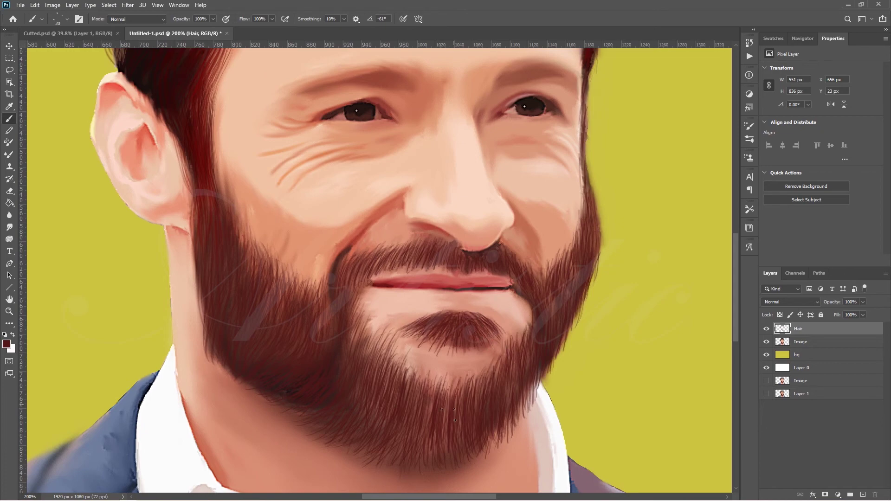
Fill gaps in the chin beard, then review the whole portrait and zoom back in
left_click_drag(443, 401, 437, 380)
left_click_drag(426, 389, 393, 356)
left_click_drag(363, 341, 361, 325)
key("ctrl+0")
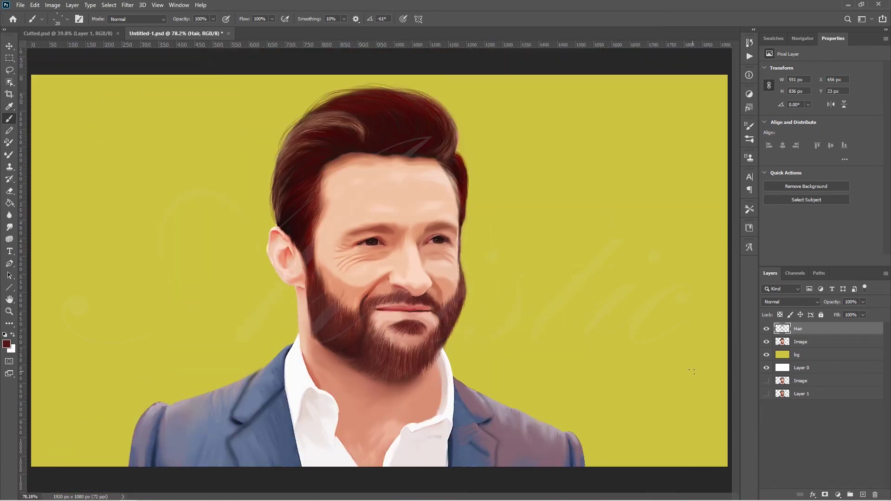
key("ctrl+plus")
key("ctrl+plus")
scroll(372, 269, "down", 3)
Switch the paint colour to pure black and paint dark strands beside the mouth and across the moustache
left_click(7, 344)
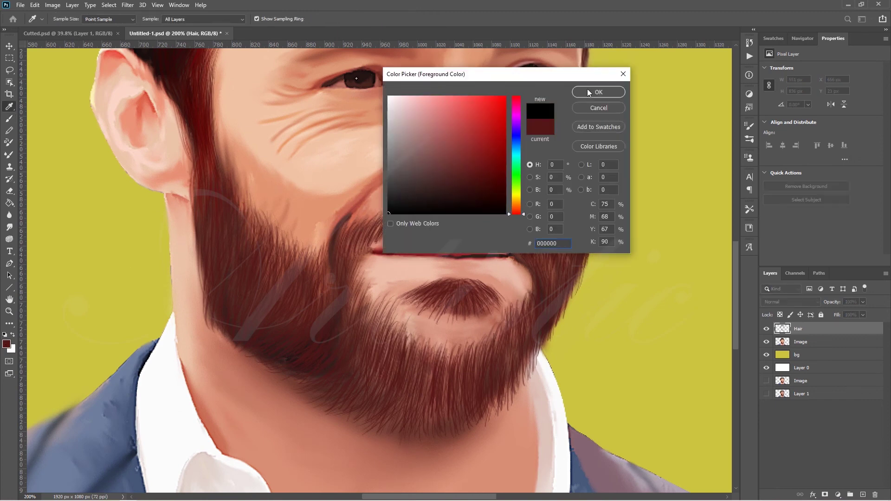
left_click(392, 237)
left_click(597, 90)
left_click_drag(345, 218, 341, 269)
left_click_drag(347, 326, 345, 304)
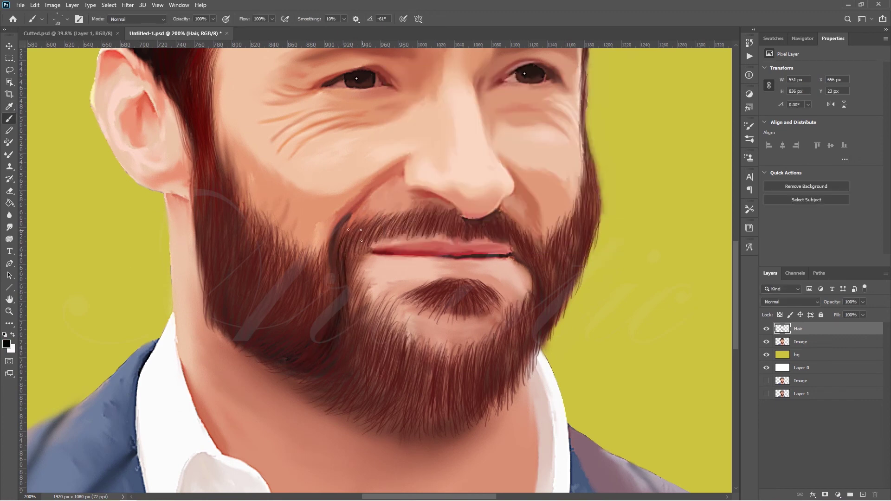
mouse_move(358, 251)
left_mouse_down()
mouse_move(367, 224)
mouse_move(413, 213)
left_mouse_up()
left_click_drag(364, 236, 359, 223)
mouse_move(392, 230)
left_mouse_down()
mouse_move(383, 216)
mouse_move(435, 222)
left_mouse_up()
mouse_move(457, 235)
left_mouse_down()
mouse_move(452, 217)
mouse_move(408, 224)
mouse_move(379, 213)
left_mouse_up()
mouse_move(406, 222)
left_mouse_down()
mouse_move(390, 210)
mouse_move(406, 207)
left_mouse_up()
Paint black strands along the right and lower-right beard edges and the beard line by the mouth
left_click_drag(529, 257, 522, 244)
left_click_drag(541, 277, 537, 261)
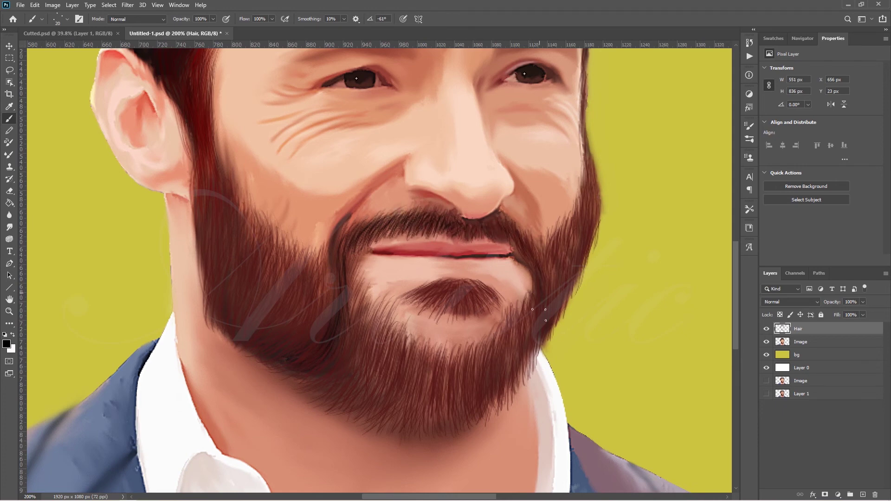
left_click_drag(538, 361, 531, 335)
mouse_move(537, 358)
left_mouse_down()
mouse_move(529, 302)
mouse_move(559, 253)
left_mouse_up()
left_click_drag(532, 380, 530, 353)
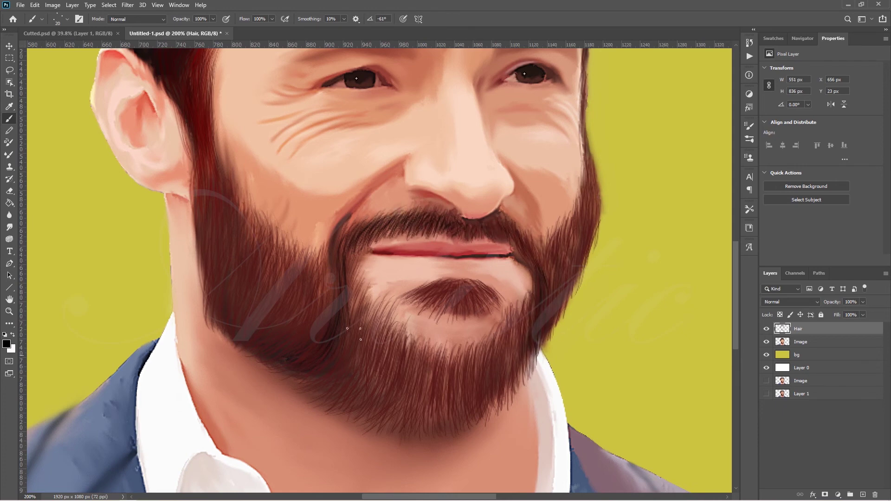
left_click_drag(353, 315, 349, 251)
left_click_drag(346, 351, 355, 299)
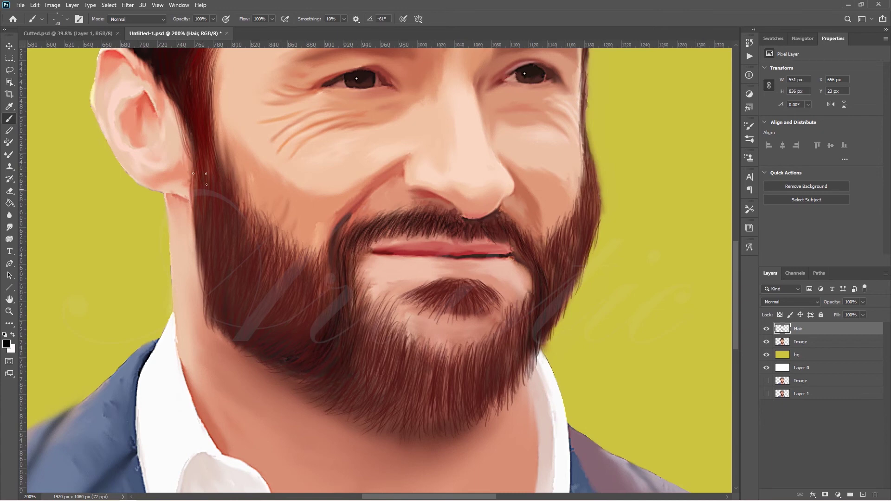
Add black strands on the lower-left beard, under the chin, and down the mouth-side beard line
left_click_drag(225, 341, 216, 292)
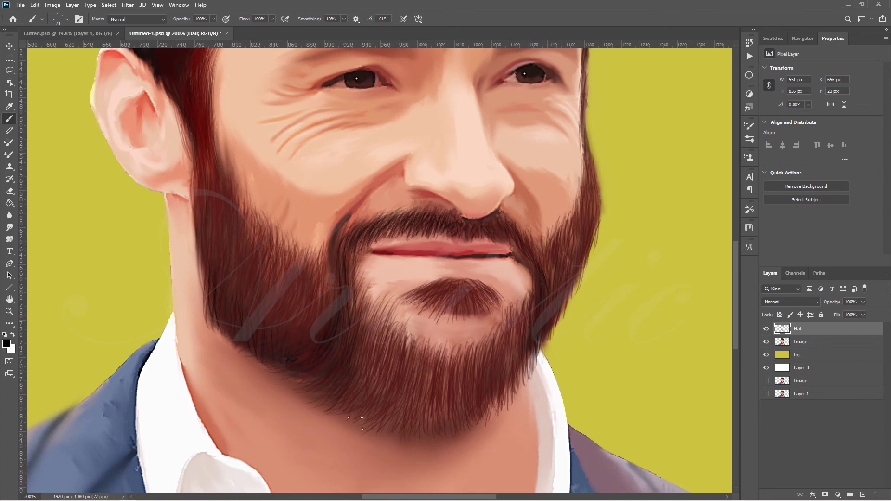
left_click_drag(371, 418, 360, 382)
left_click_drag(409, 441, 406, 419)
left_click_drag(525, 383, 517, 348)
left_click_drag(492, 416, 484, 392)
mouse_move(445, 435)
left_mouse_down()
mouse_move(441, 408)
mouse_move(430, 402)
left_mouse_up()
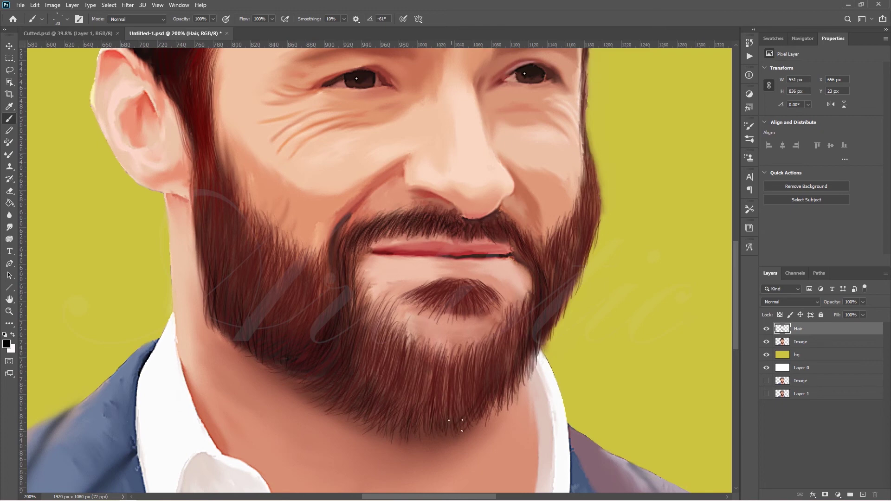
left_click_drag(355, 292, 349, 239)
left_click_drag(348, 329, 341, 223)
mouse_move(333, 305)
left_mouse_down()
mouse_move(342, 254)
mouse_move(339, 264)
left_mouse_up()
left_click_drag(323, 364, 319, 345)
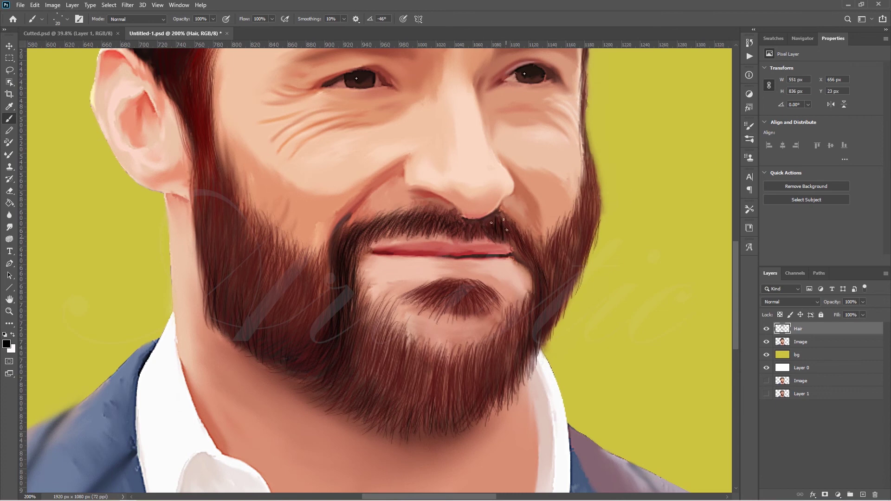
Rotate the brush tip, paint strands along the right jaw and beard edge, and fit the view
key("shift+Left")
mouse_move(541, 270)
left_mouse_down()
mouse_move(533, 236)
mouse_move(546, 246)
left_mouse_up()
left_click_drag(546, 311, 543, 283)
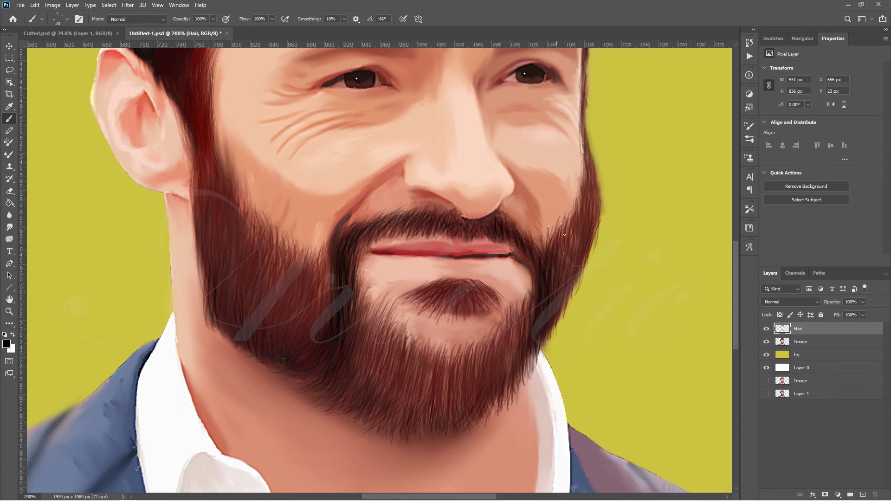
left_click_drag(553, 251, 547, 226)
left_click_drag(555, 291, 551, 261)
left_click_drag(578, 299, 569, 268)
left_click_drag(593, 232, 585, 205)
key("ctrl+0")
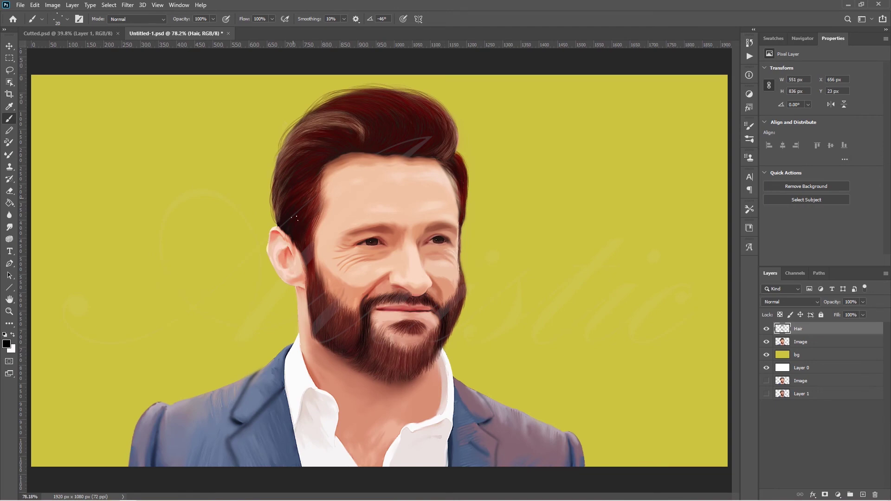
Select the Artistic - Hair 3 brush preset and zoom in on the face
left_click(749, 139)
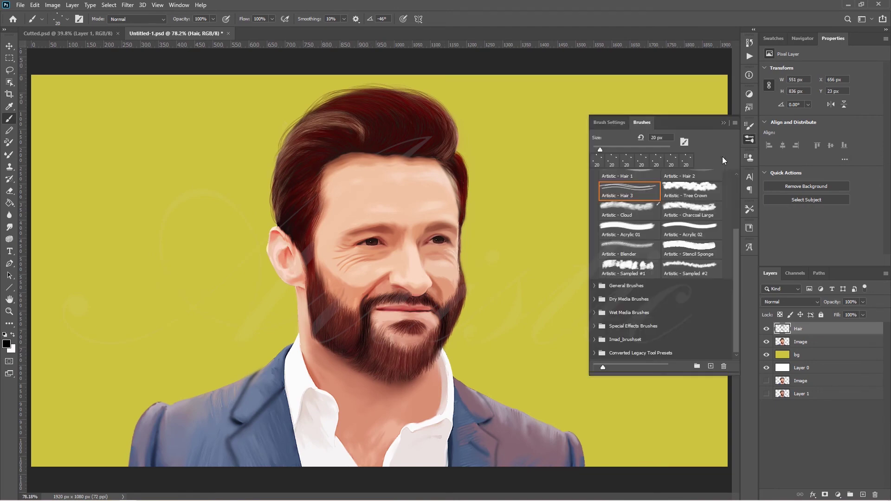
scroll(663, 233, "up", 3)
left_click(622, 212)
left_click(749, 139)
key("ctrl+plus")
key("ctrl+plus")
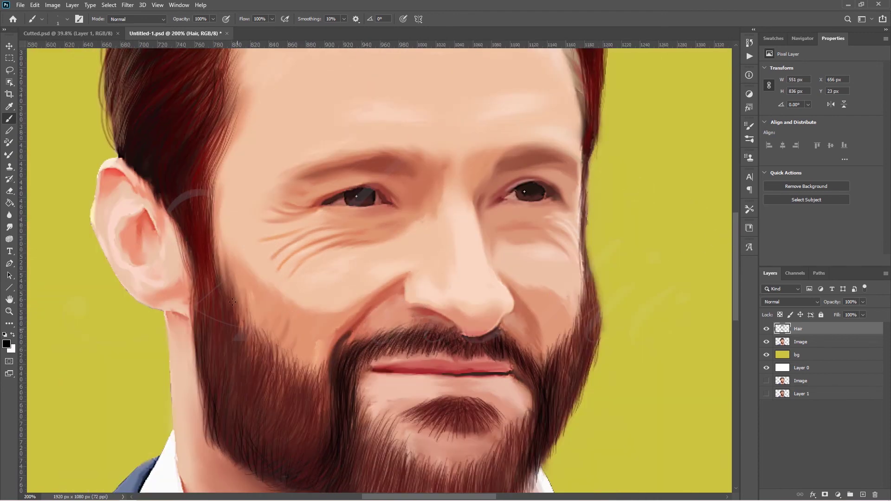
Paint thin hair strands along the temple and front hairline
scroll(278, 279, "up", 3)
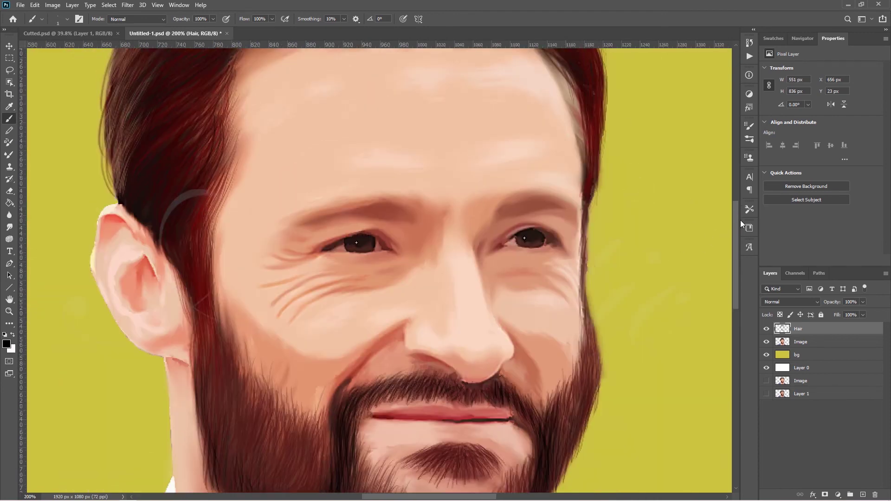
scroll(255, 232, "up", 2)
left_click_drag(241, 190, 235, 246)
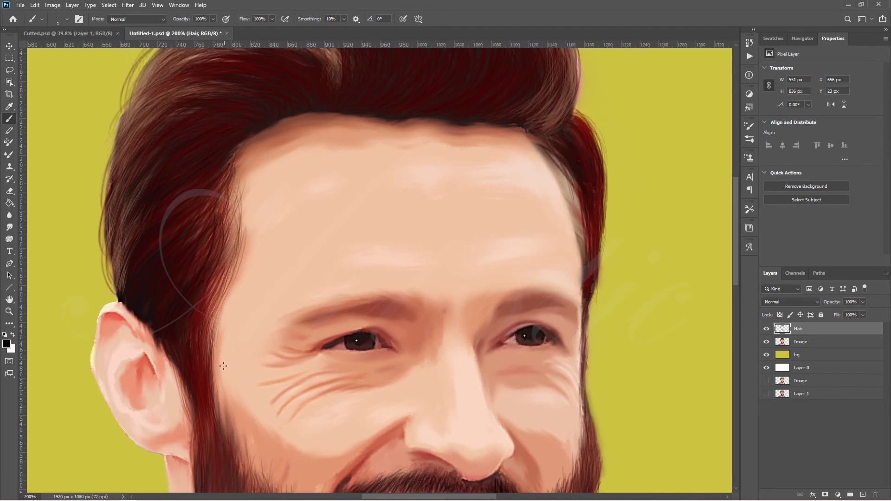
left_click_drag(245, 156, 237, 182)
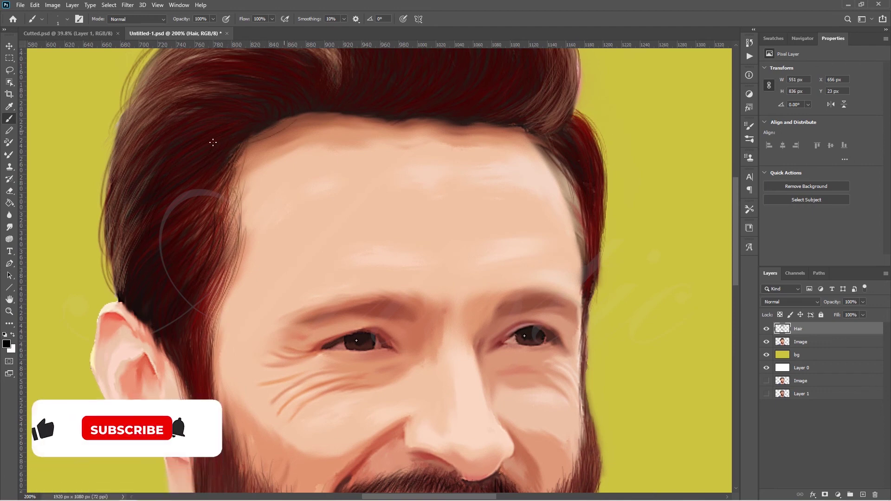
left_click_drag(407, 127, 439, 124)
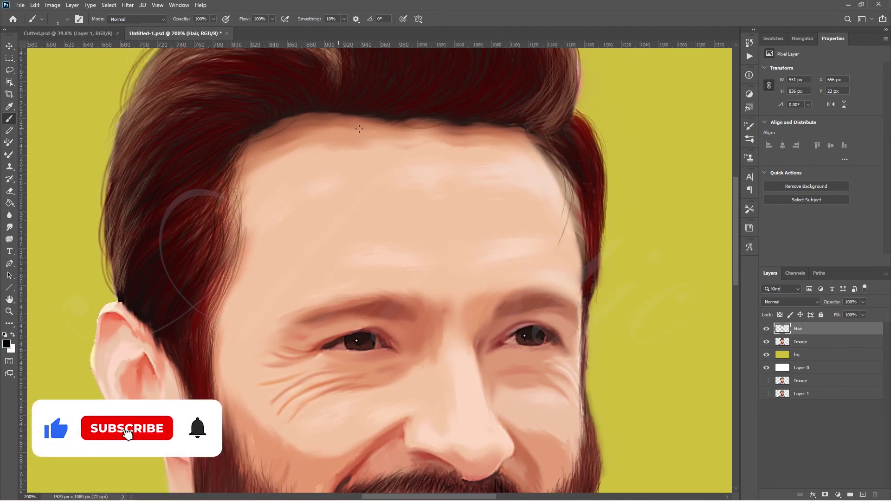
Add loose strands over the top of the hair and a stray strand at its right edge
scroll(735, 241, "up", 3)
scroll(735, 241, "up", 2)
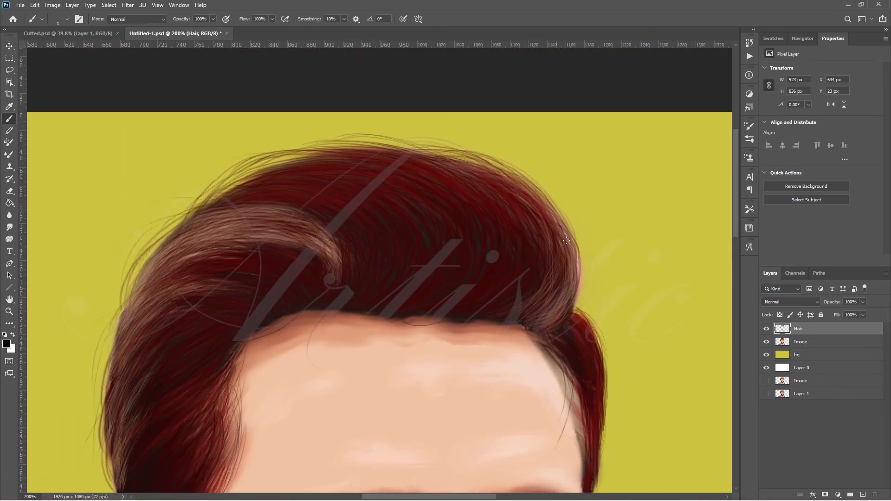
left_click_drag(534, 186, 446, 125)
left_click_drag(520, 167, 483, 140)
scroll(737, 234, "down", 5)
left_click_drag(613, 195, 604, 244)
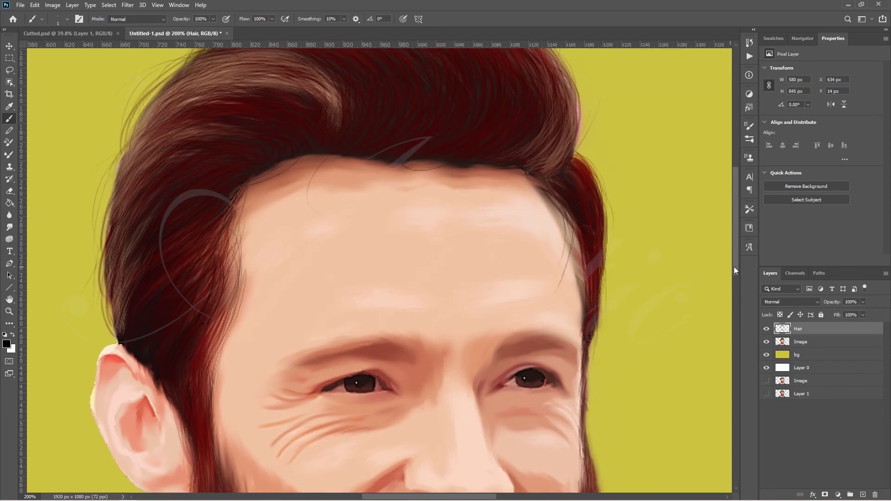
scroll(735, 270, "down", 5)
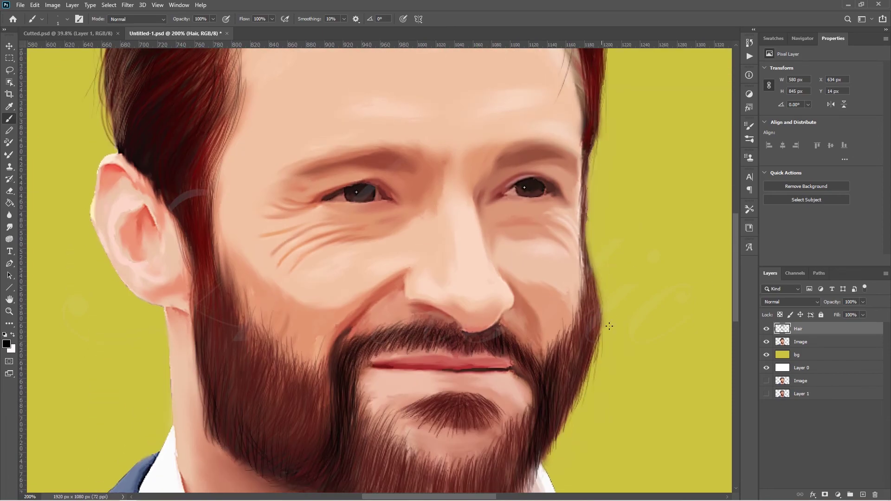
Paint strands down the right side of the face and beard, fit the view, and add a new layer
left_click_drag(602, 353, 588, 267)
left_click_drag(587, 227, 583, 172)
left_click_drag(588, 267, 584, 174)
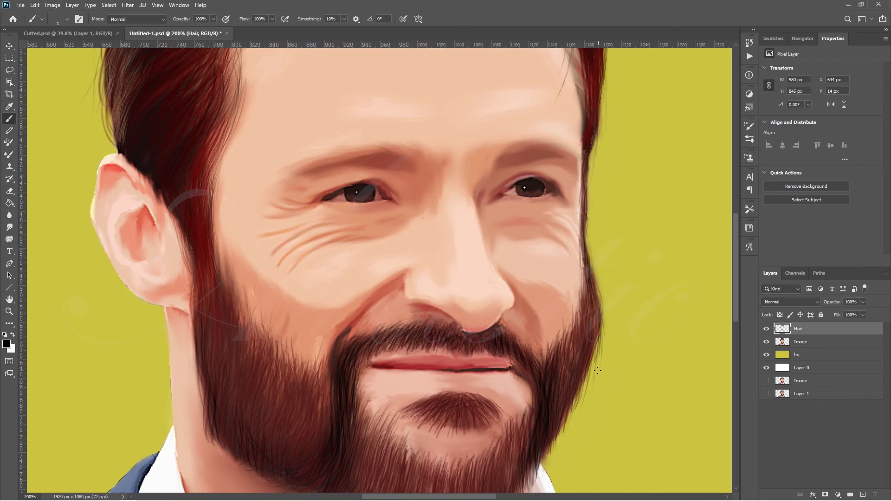
key("ctrl+0")
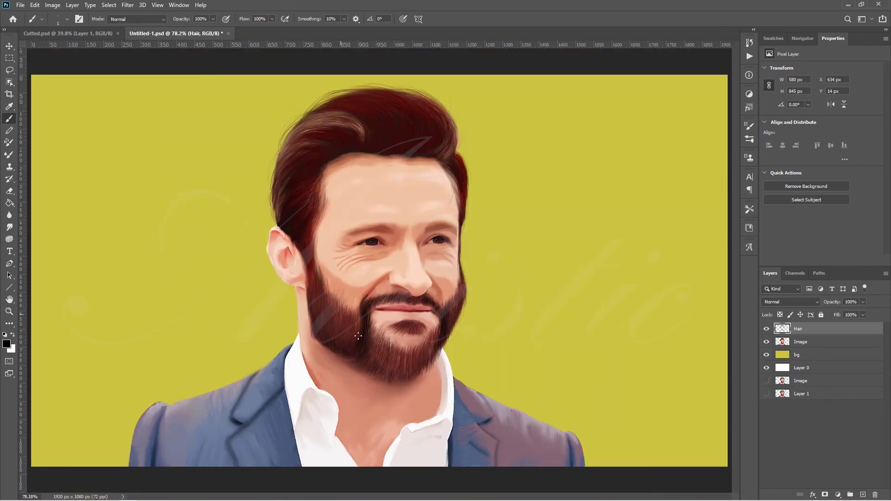
left_click(863, 495)
Rename the new layer 'Eye' and zoom in closely on the eyes
double_click(799, 328)
type("ye")
key("Return")
key("z")
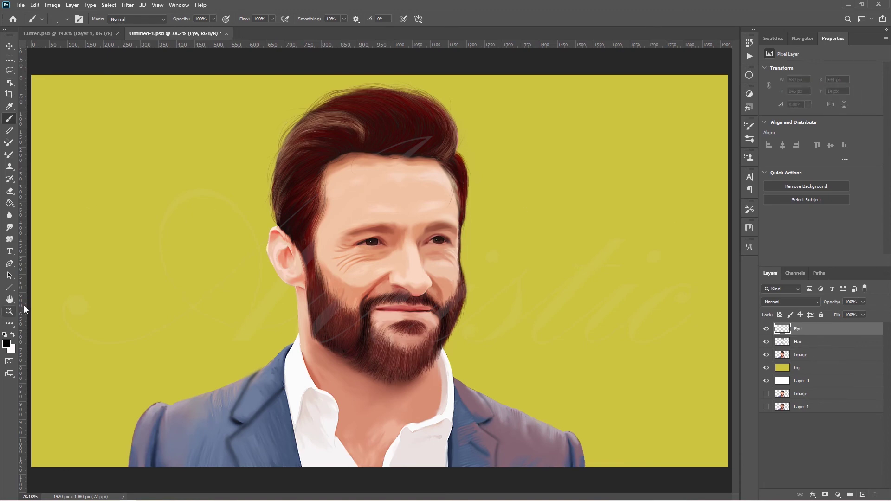
left_click_drag(394, 232, 425, 231)
Sample the eyebrow colour and set the paint colour to a darker shade of it
key("i")
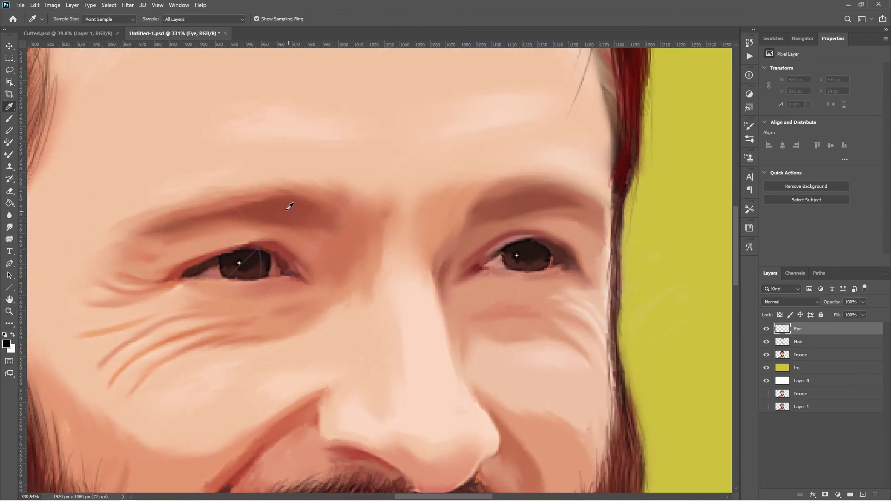
left_click(293, 203)
left_click(6, 344)
left_click(465, 161)
left_click(598, 92)
key("b")
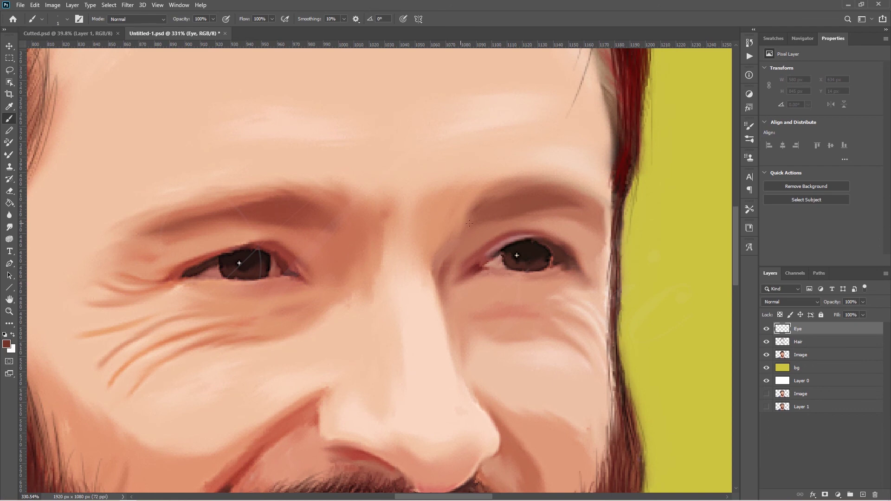
Brush fine brown hair strokes into the inner and middle part of the right eyebrow
left_click_drag(466, 224, 464, 197)
left_click_drag(457, 228, 449, 194)
left_click_drag(461, 223, 459, 194)
left_click_drag(470, 210, 466, 190)
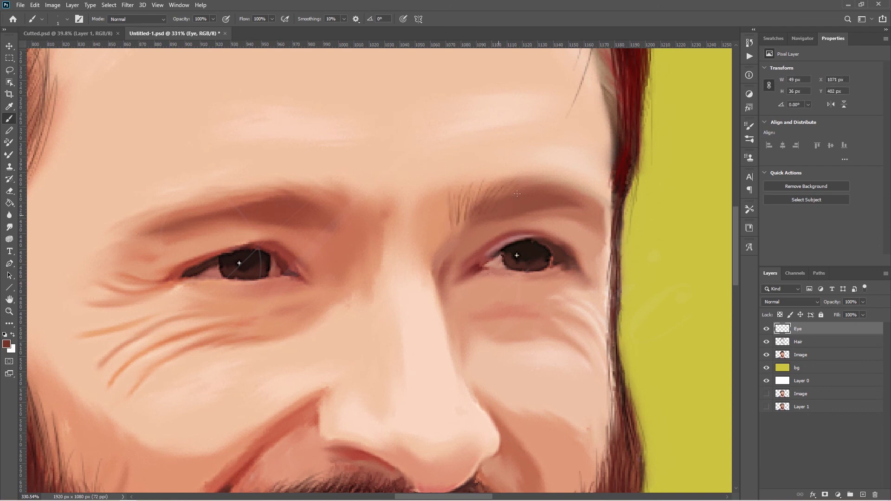
left_click_drag(457, 228, 459, 197)
mouse_move(454, 227)
left_mouse_down()
mouse_move(451, 197)
mouse_move(453, 205)
mouse_move(474, 188)
mouse_move(511, 188)
left_mouse_up()
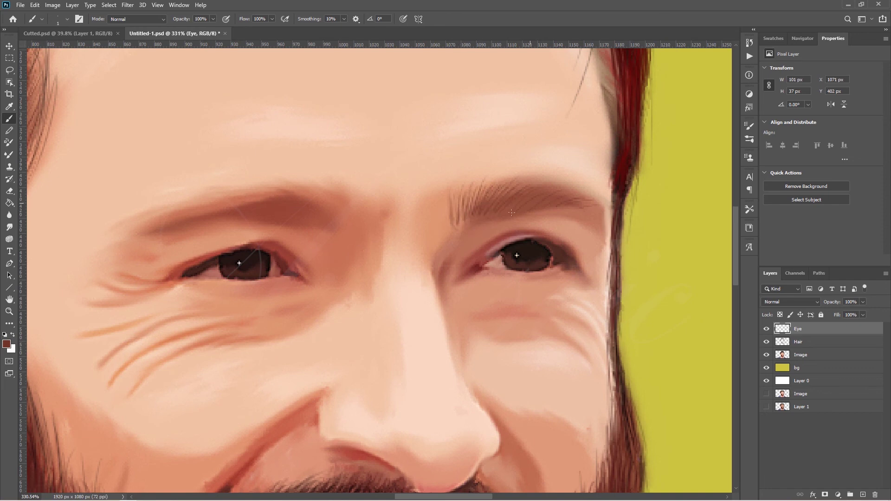
mouse_move(475, 216)
left_mouse_down()
mouse_move(494, 187)
mouse_move(478, 191)
left_mouse_up()
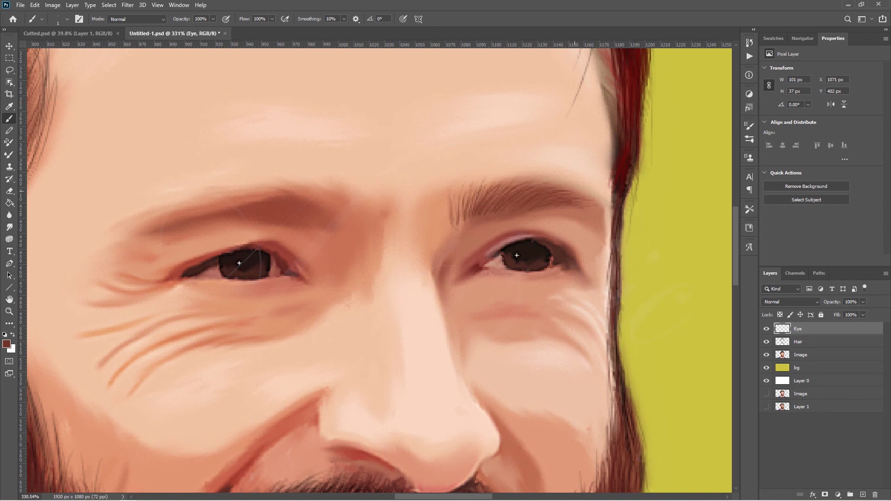
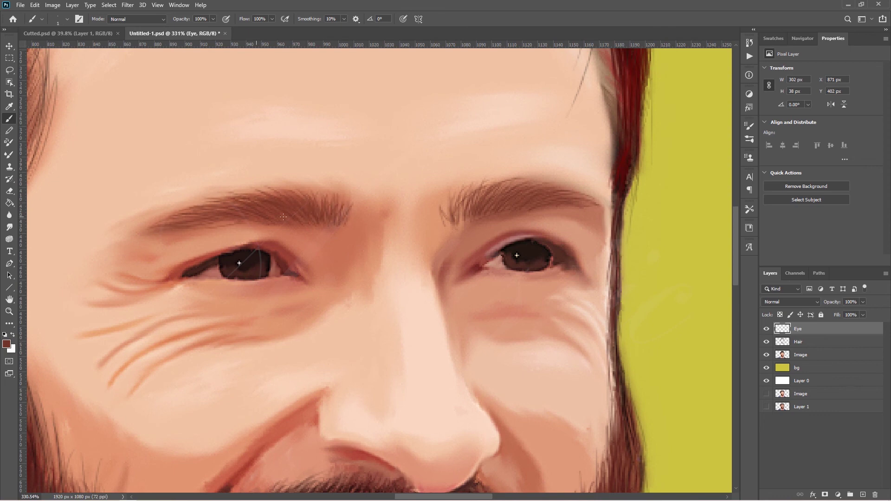
Add a new empty layer above the Eye layer and start choosing its paint colour
scroll(487, 194, "down", 3)
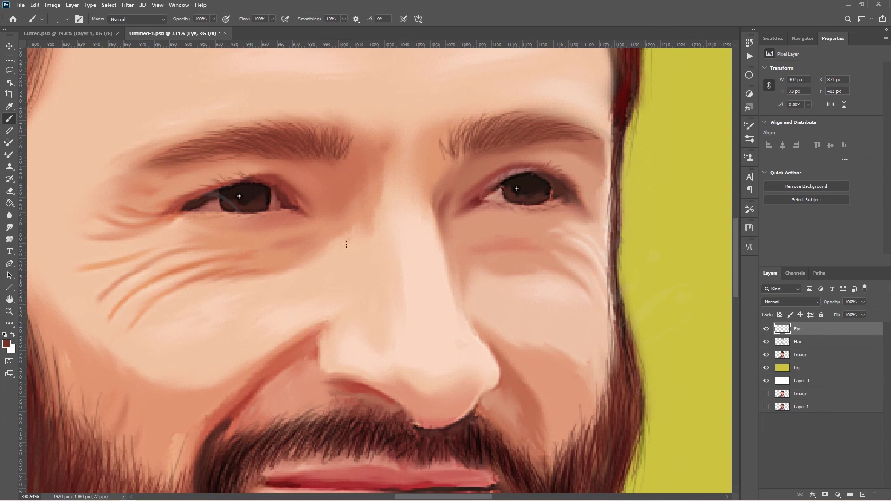
left_click(863, 495)
left_click(6, 344)
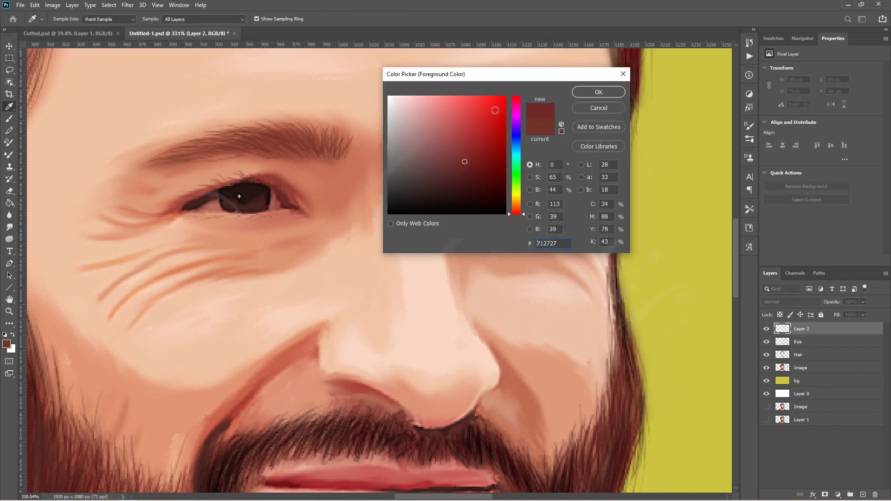
Set the foreground to dark red #712727 and dab small red spots into the irises
left_click(495, 112)
left_click(594, 91)
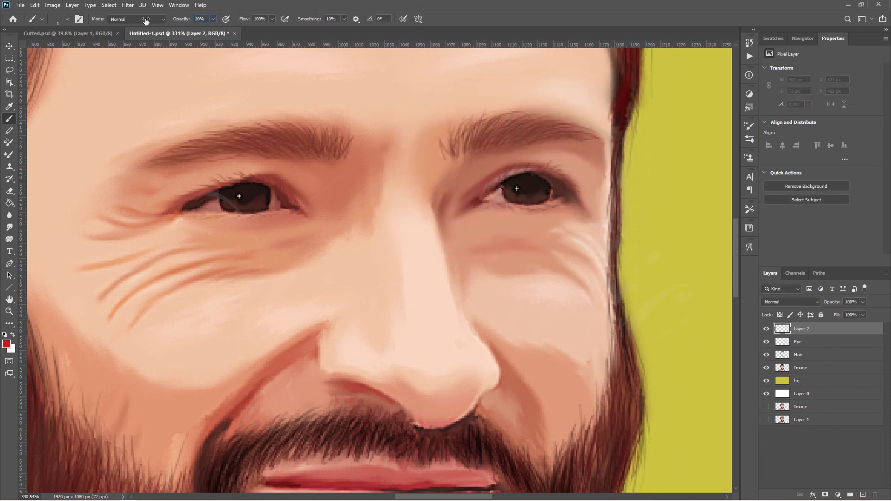
key("bracketleft")
key("bracketleft")
left_click(249, 192)
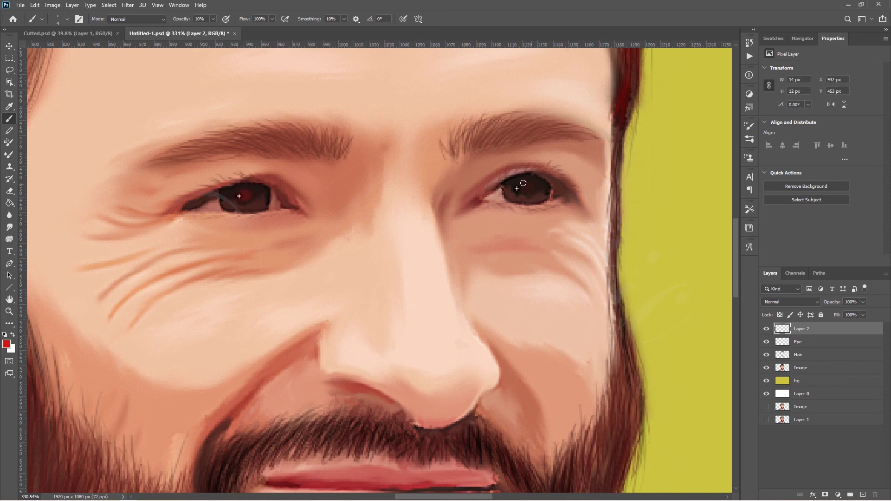
key("ctrl+z")
key("bracketright")
key("bracketright")
key("bracketright")
Switch to the Smudge tool and zoom out to view the whole face
left_click(10, 228)
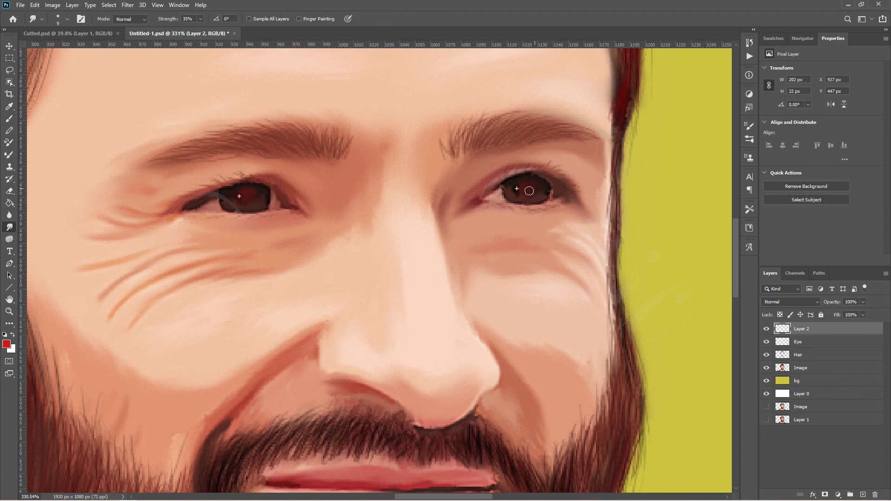
key("ctrl+0")
scroll(525, 274, "up", 2)
Return to the Brush tool with white #ffffff as the foreground colour
scroll(412, 269, "up", 2)
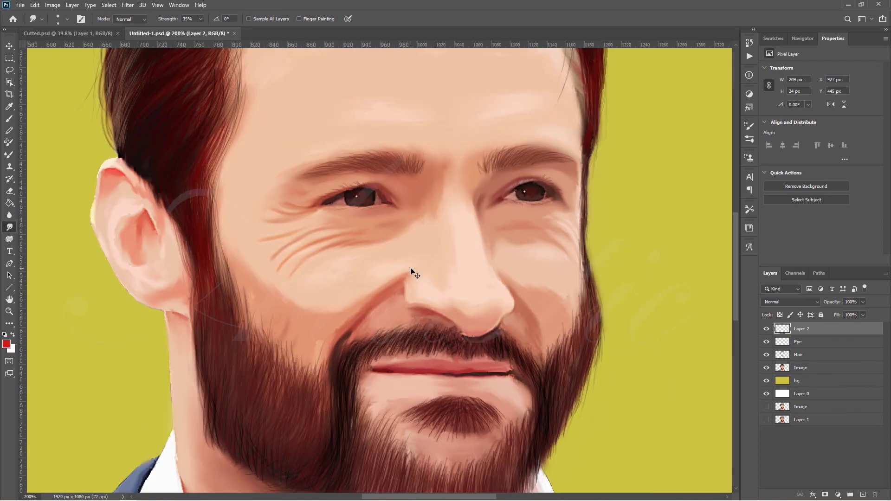
scroll(412, 269, "up", 2)
key("b")
left_click(6, 344)
type("ffffff")
key("Return")
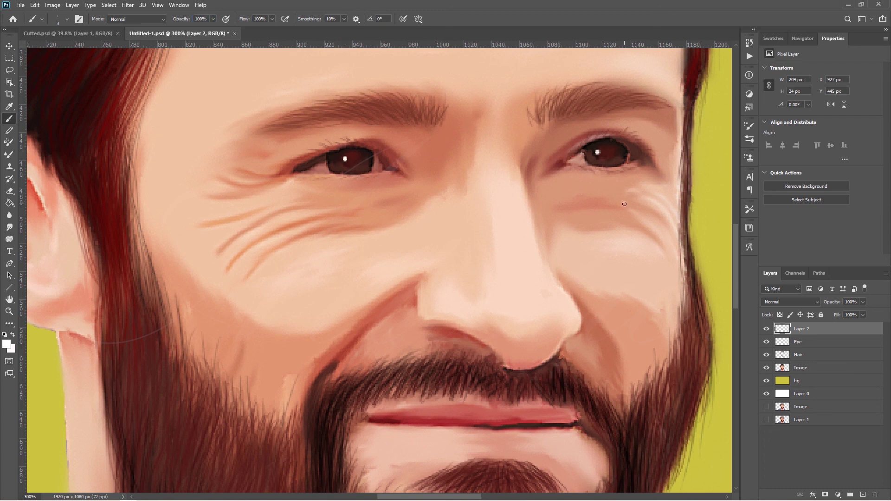
Fit the image in view, name the highlight layer EYE 2, and select the bg layer
key("ctrl+0")
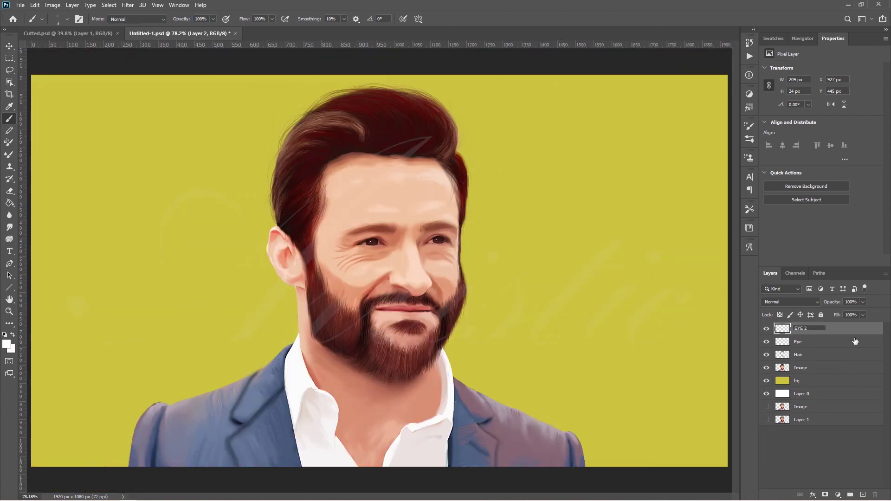
key("Return")
left_click(812, 380)
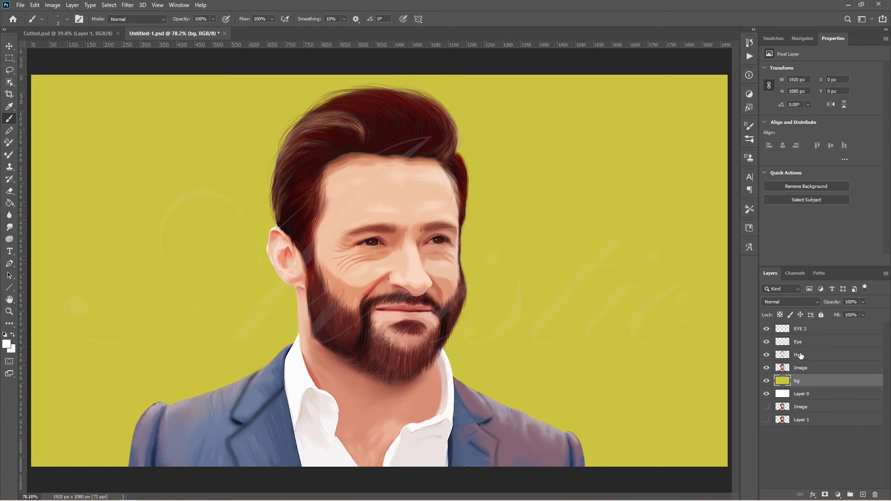
Paint pale cream haze over the left background with a large textured brush at size 400
right_click(665, 177)
scroll(692, 320, "down", 1)
double_click(692, 323)
left_click_drag(182, 21, 164, 22)
left_click_drag(70, 93, 104, 281)
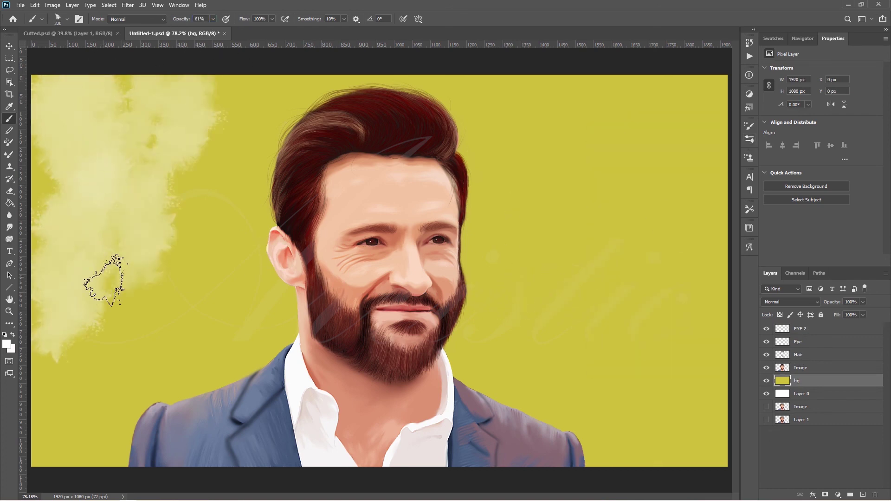
key("bracketright")
key("bracketright")
key("bracketright")
mouse_move(90, 120)
left_mouse_down()
mouse_move(100, 109)
mouse_move(179, 99)
mouse_move(213, 167)
mouse_move(79, 299)
mouse_move(74, 381)
left_mouse_up()
Paint dark rust-red strokes over the upper right of the background
left_click(7, 344)
left_click(517, 212)
left_click(499, 157)
key("Return")
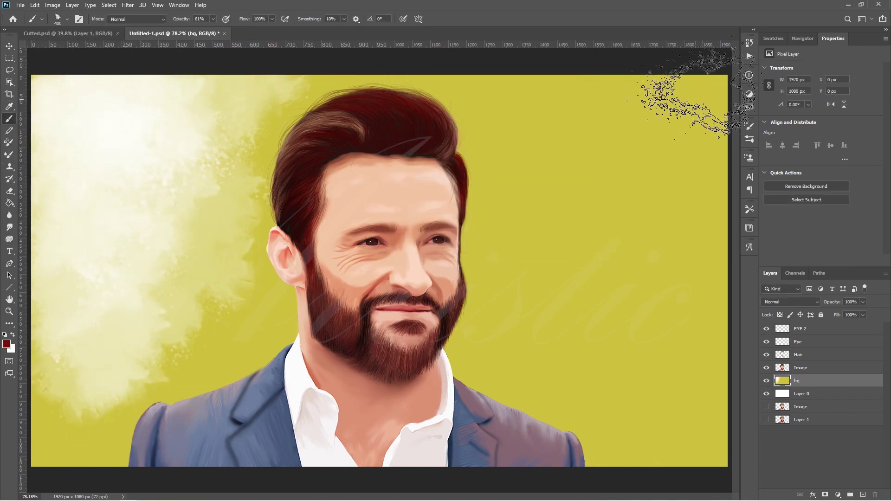
mouse_move(673, 84)
left_mouse_down()
mouse_move(580, 116)
mouse_move(673, 139)
mouse_move(654, 223)
mouse_move(656, 139)
mouse_move(607, 120)
mouse_move(656, 298)
mouse_move(506, 232)
left_mouse_up()
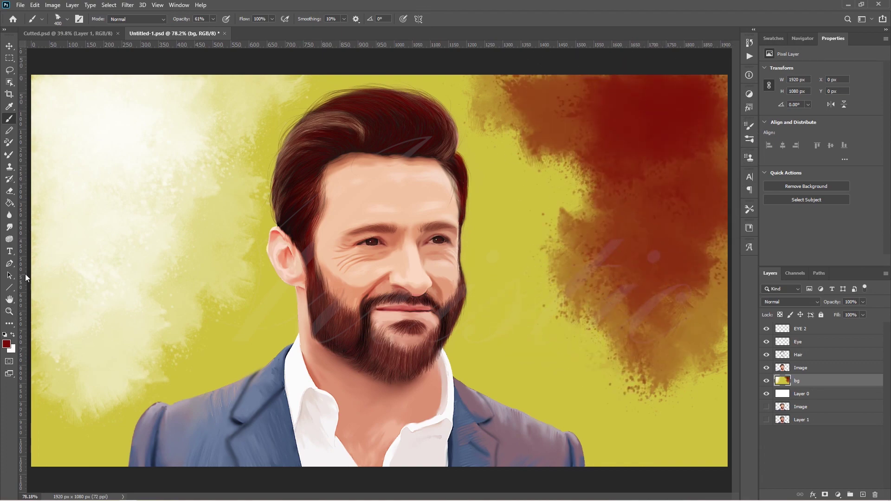
left_click(9, 227)
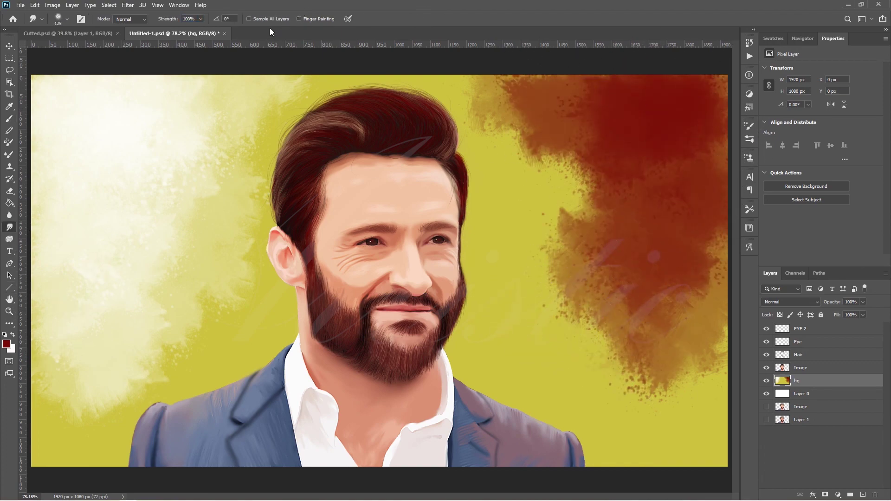
Smudge the left cream haze and right rust-red strokes into the yellow background
key("bracketright")
key("bracketright")
key("bracketright")
mouse_move(69, 88)
left_mouse_down()
mouse_move(113, 155)
mouse_move(278, 117)
left_mouse_up()
mouse_move(76, 302)
left_mouse_down()
mouse_move(158, 227)
mouse_move(183, 348)
mouse_move(260, 195)
left_mouse_up()
mouse_move(441, 79)
left_mouse_down()
mouse_move(507, 149)
mouse_move(537, 102)
mouse_move(676, 279)
mouse_move(704, 246)
mouse_move(624, 302)
left_mouse_up()
key("bracketright")
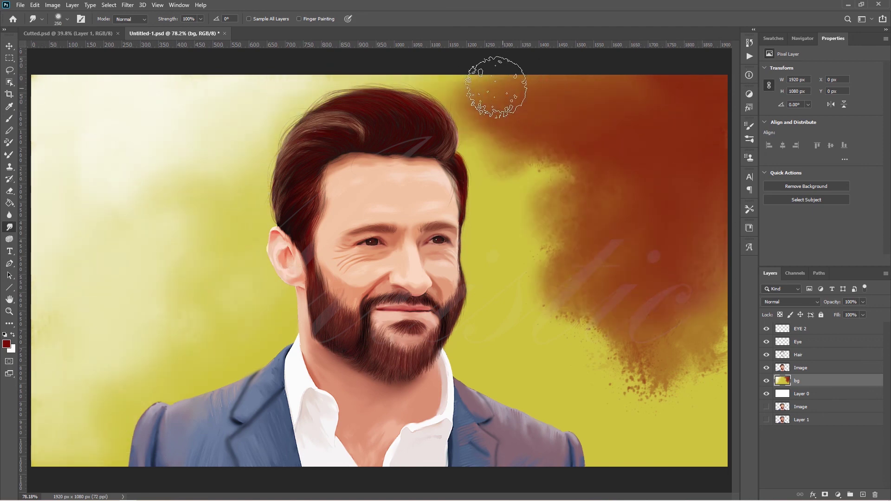
mouse_move(496, 87)
left_mouse_down()
mouse_move(557, 83)
mouse_move(591, 144)
mouse_move(567, 189)
mouse_move(630, 360)
mouse_move(636, 215)
mouse_move(523, 69)
mouse_move(657, 149)
mouse_move(701, 127)
mouse_move(720, 195)
mouse_move(662, 274)
mouse_move(464, 123)
mouse_move(632, 361)
mouse_move(715, 399)
left_mouse_up()
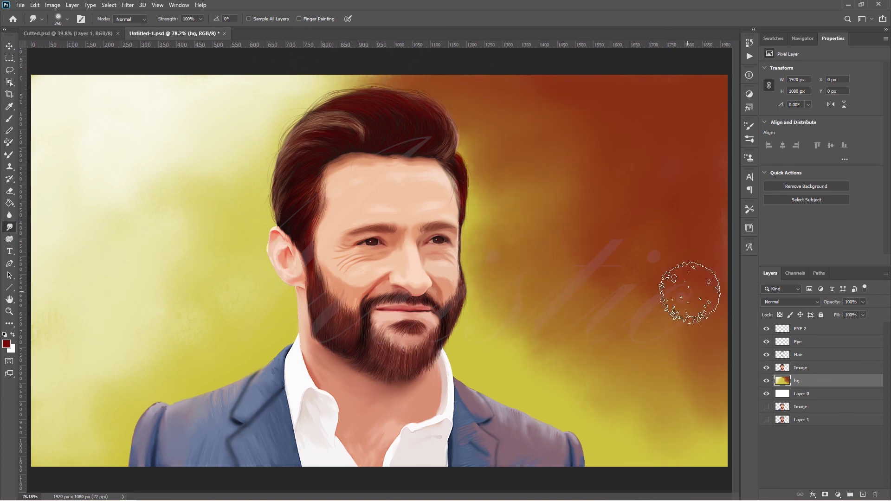
Select the EYE 2 layer and open the Artistic_Logo.psd file
left_click(817, 329)
left_click(20, 5)
left_click(37, 133)
left_click(463, 427)
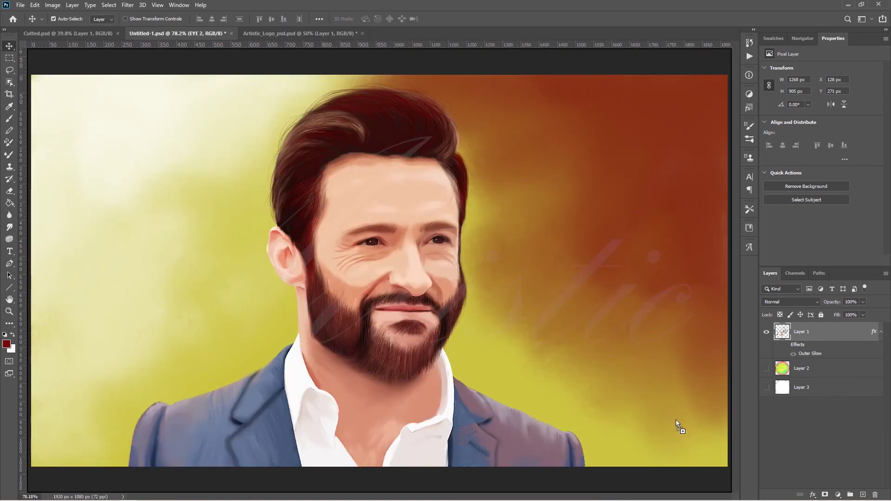
Drag the Artistic logo into the portrait, scale it to 20%, and tilt it into the bottom-right corner
left_click_drag(676, 424, 678, 422)
key("ctrl+t")
type("20")
key("Return")
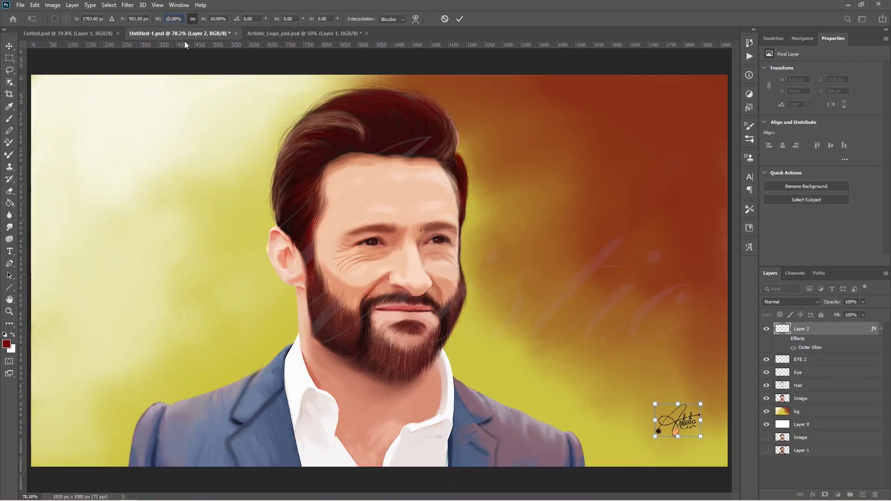
left_click_drag(632, 375, 624, 398)
left_click(460, 19)
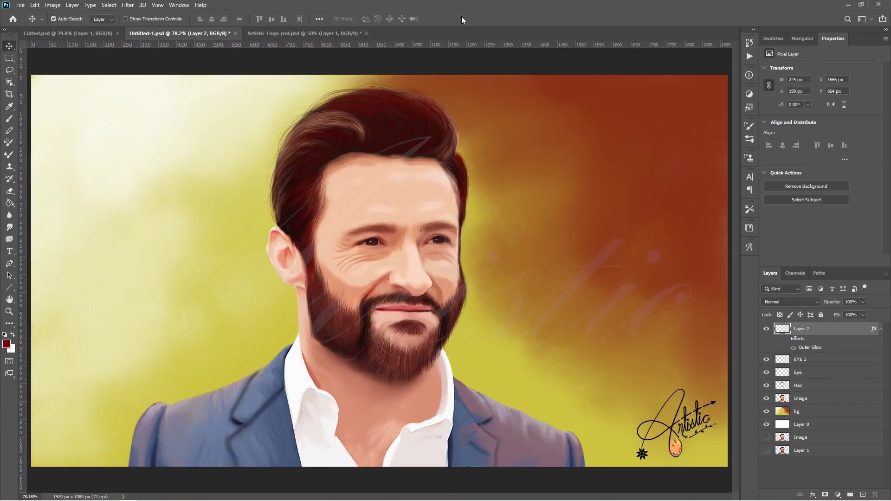